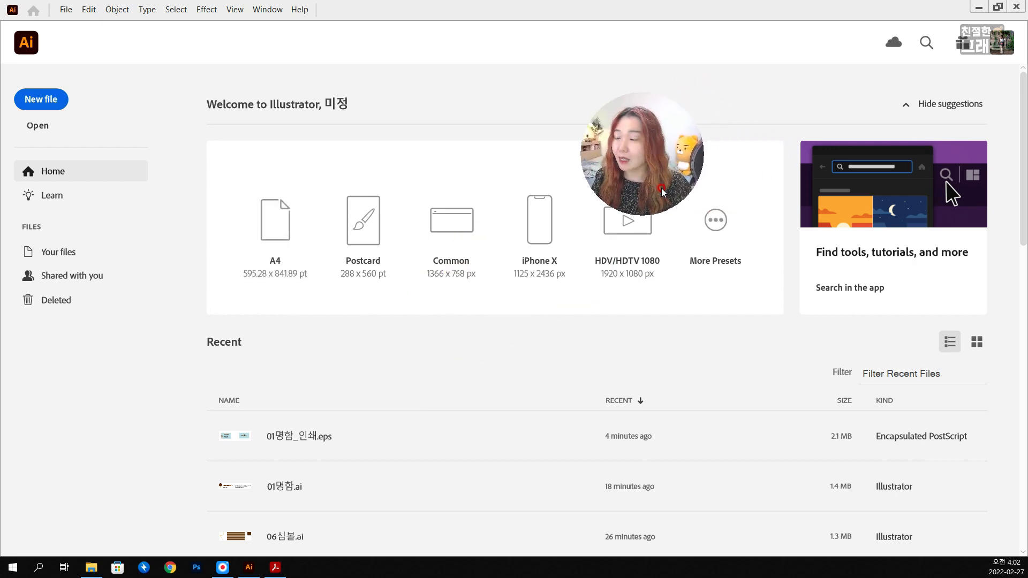
Step: Open the Illustrator file 02연말포스터 from the P03 > Ch01 > 02연말포스터 folder
left_click(67, 11)
left_click(83, 44)
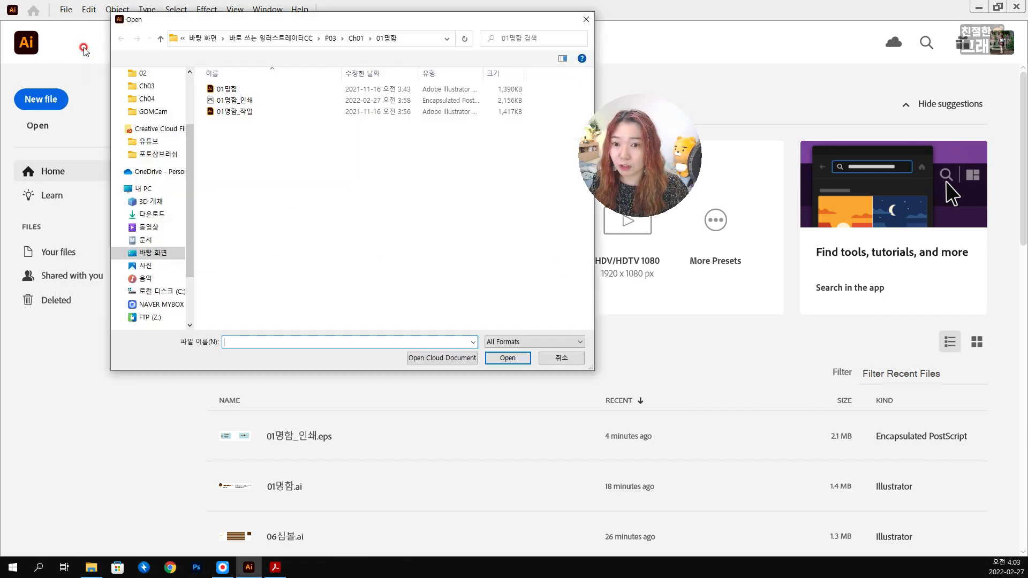
left_click_drag(339, 19, 310, 35)
left_click(326, 54)
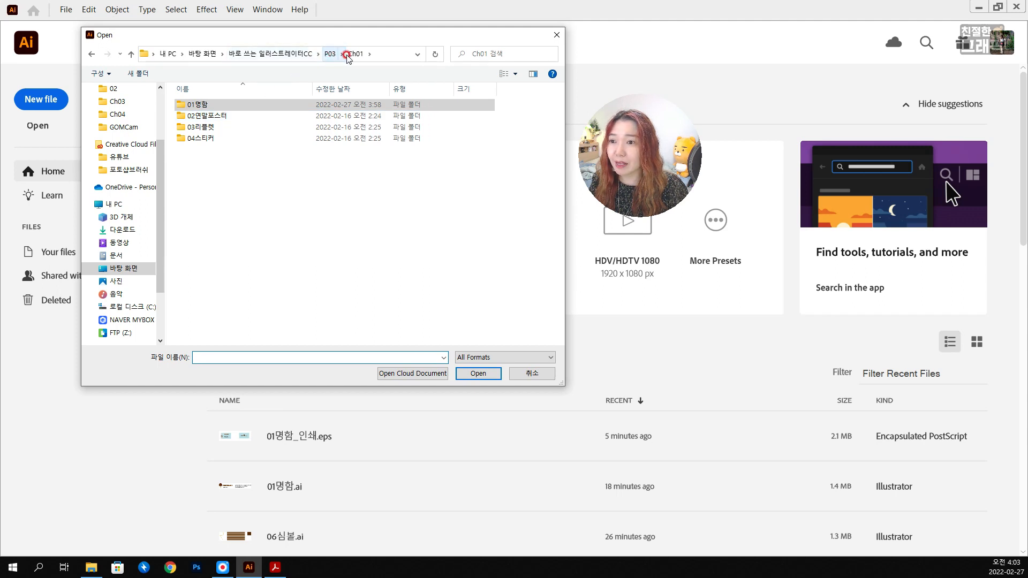
left_click(226, 117)
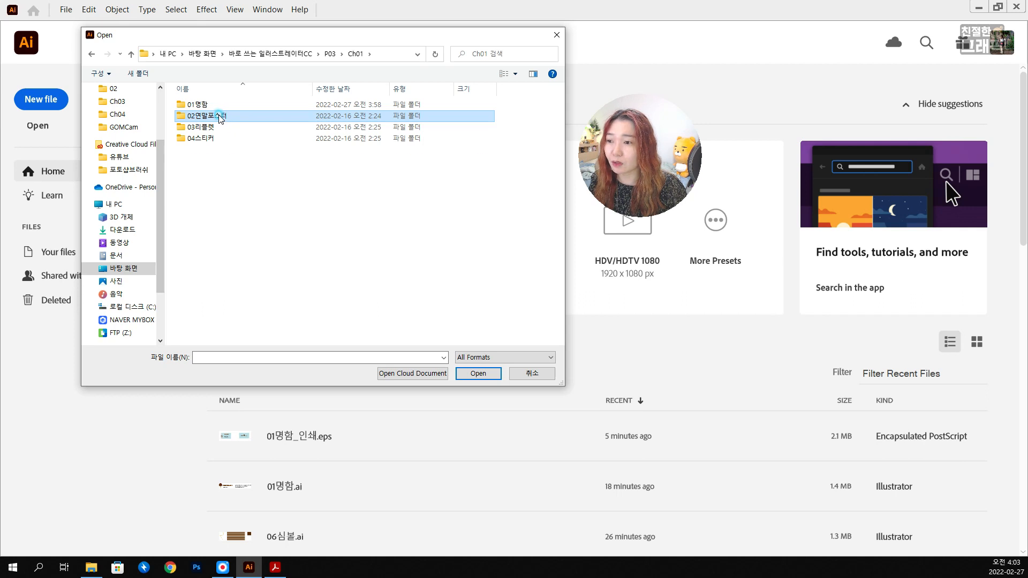
double_click(220, 118)
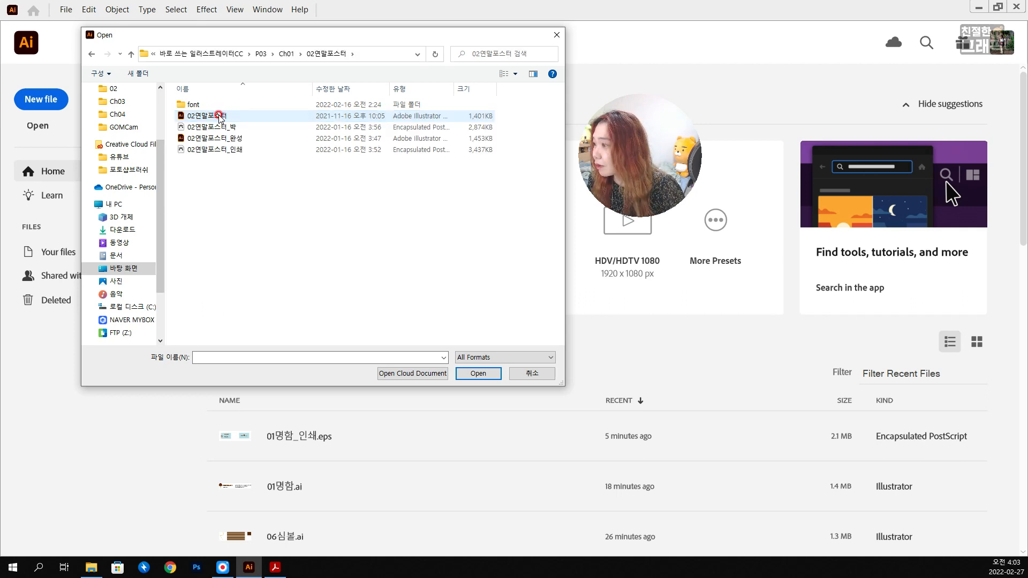
left_click(227, 118)
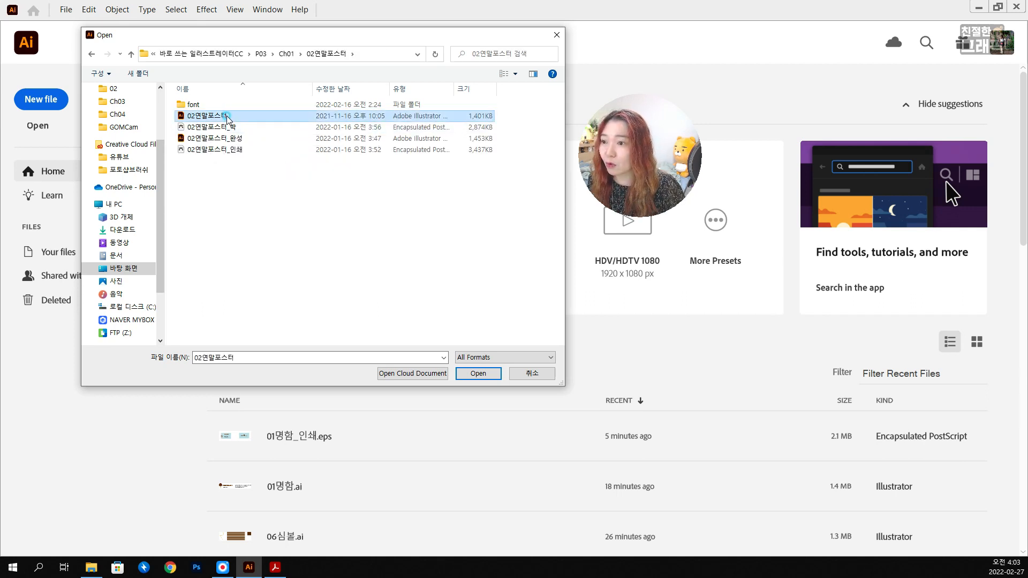
double_click(231, 118)
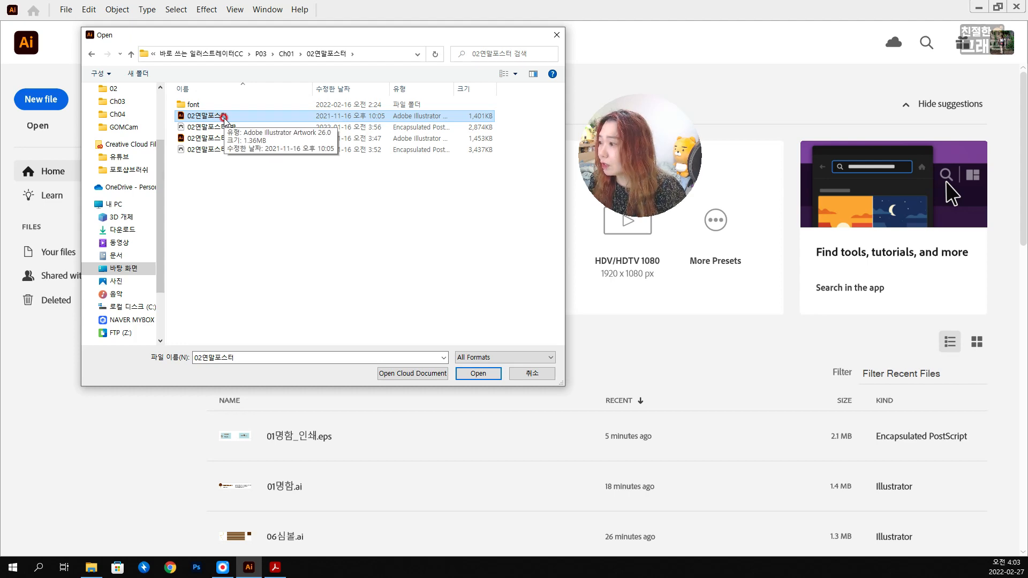
double_click(223, 117)
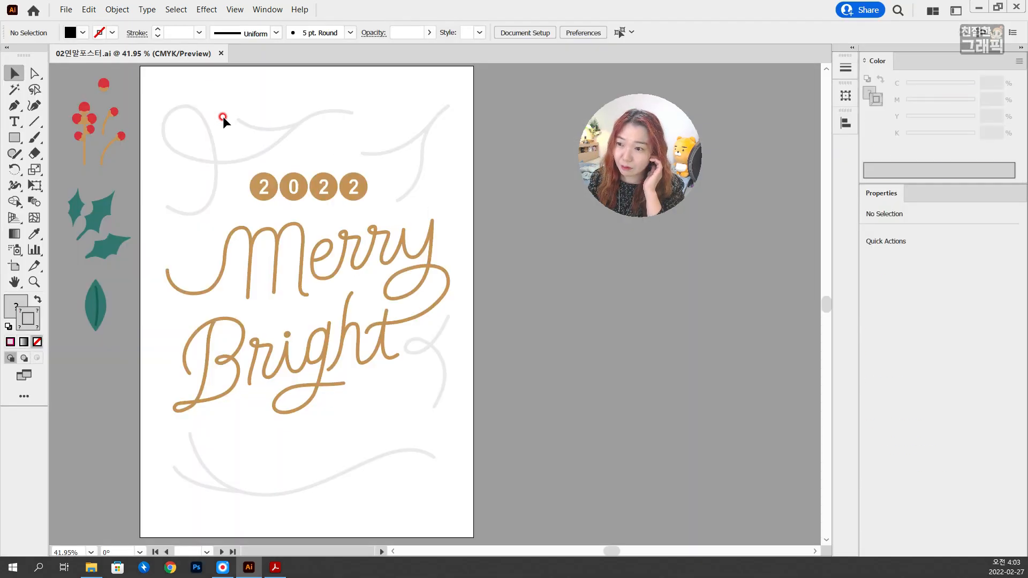
Step: Set the fill to none and sample the gold stroke of the "Merry" lettering with the Eyedropper for new paths
left_click_drag(172, 186, 216, 186)
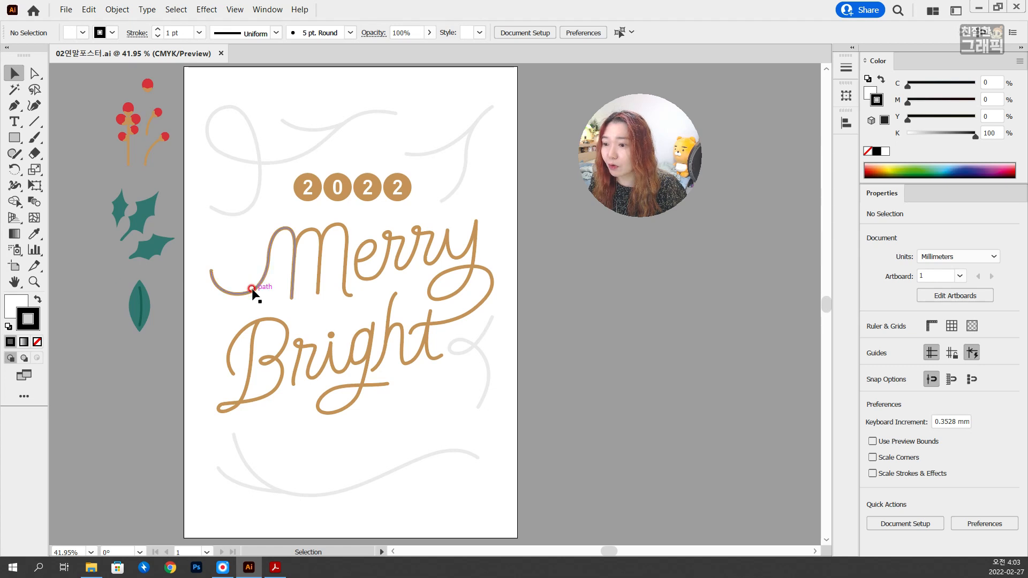
left_click(10, 325)
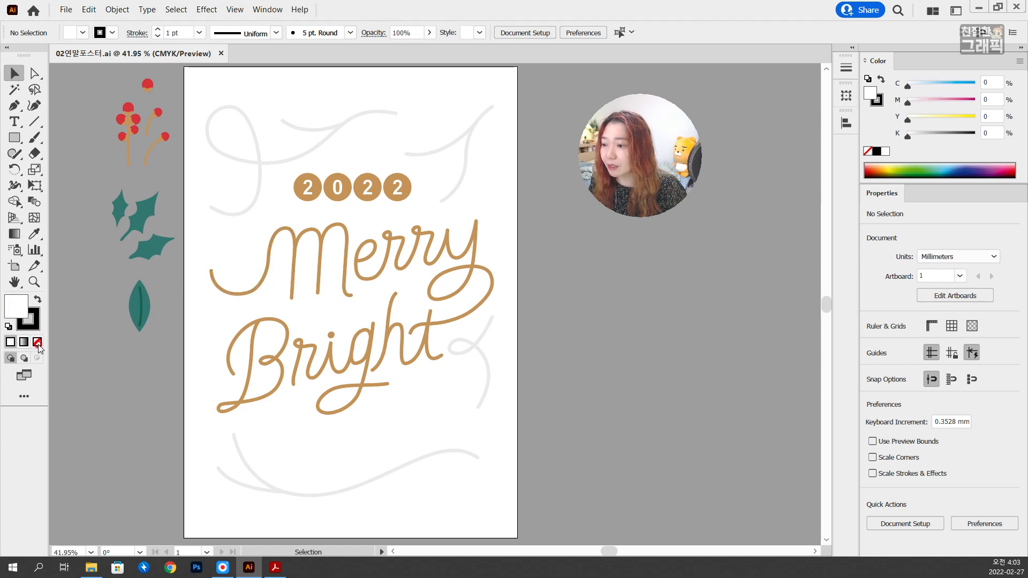
left_click(38, 342)
left_click(34, 329)
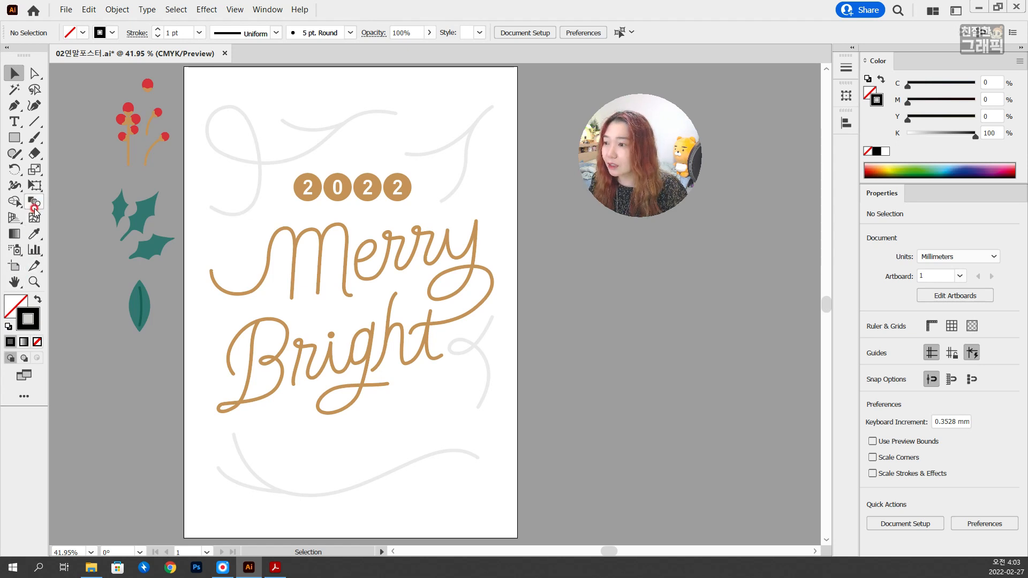
left_click(34, 234)
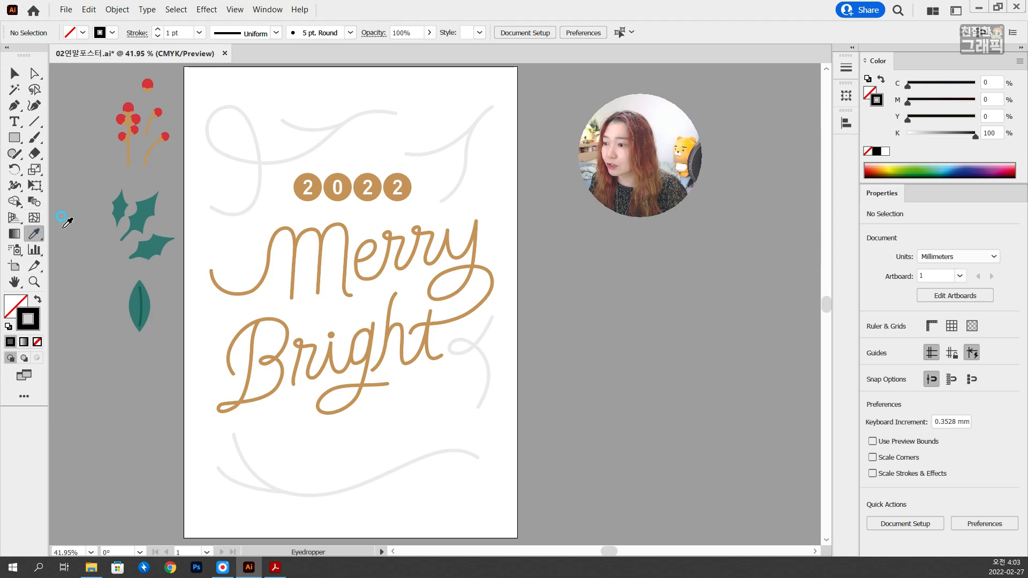
left_click(242, 292)
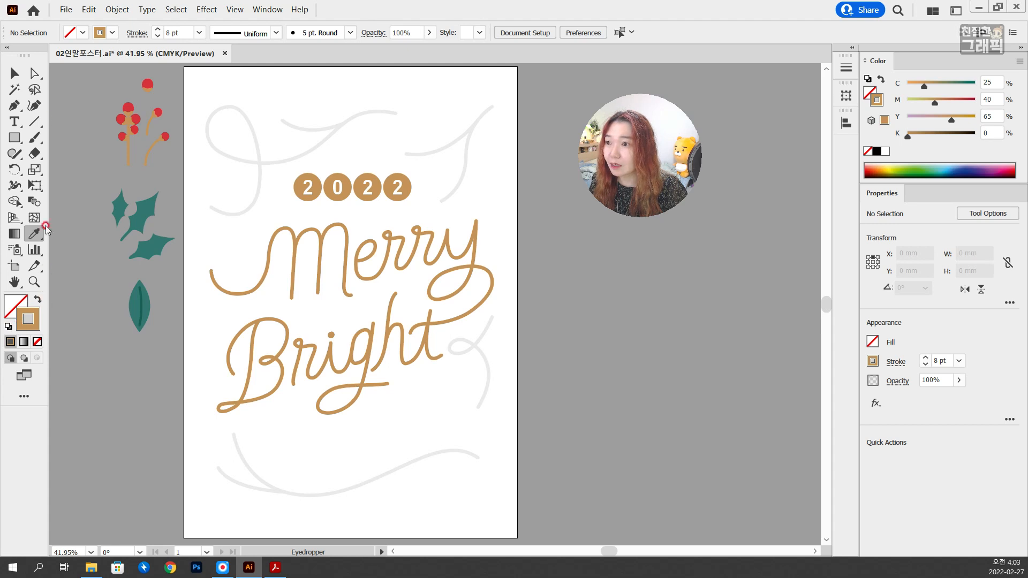
left_click(15, 75)
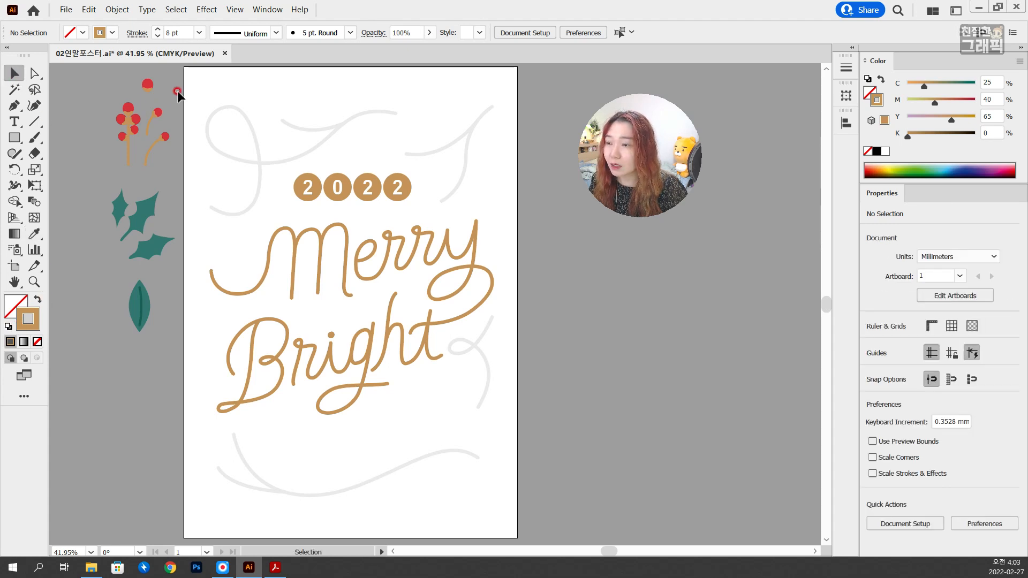
Step: Check the weight, cap and corner settings of the sampled stroke, then close the stroke settings
left_click_drag(863, 75, 694, 131)
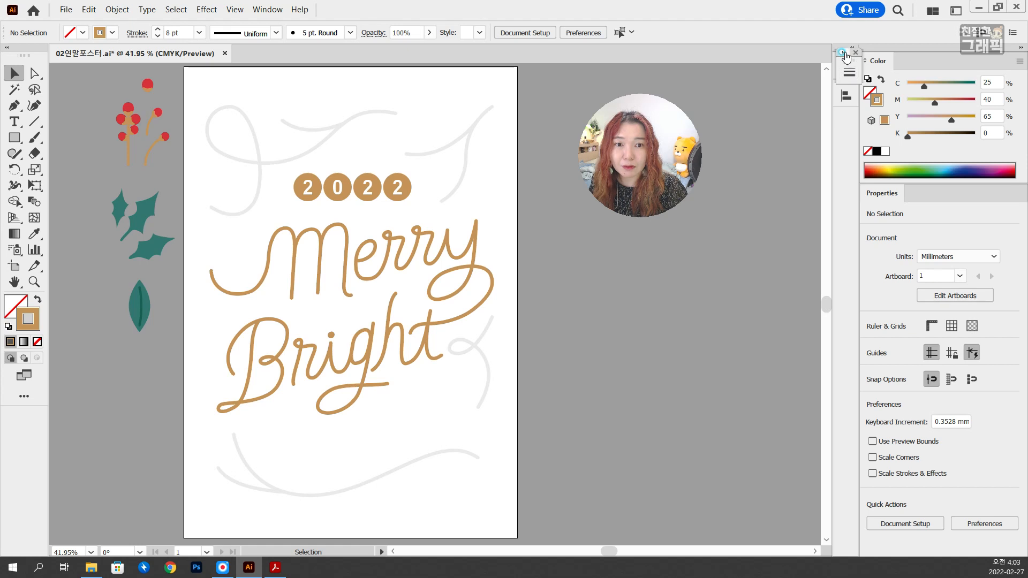
mouse_move(845, 58)
left_mouse_down()
mouse_move(865, 59)
mouse_move(414, 140)
mouse_move(433, 128)
left_mouse_up()
double_click(494, 155)
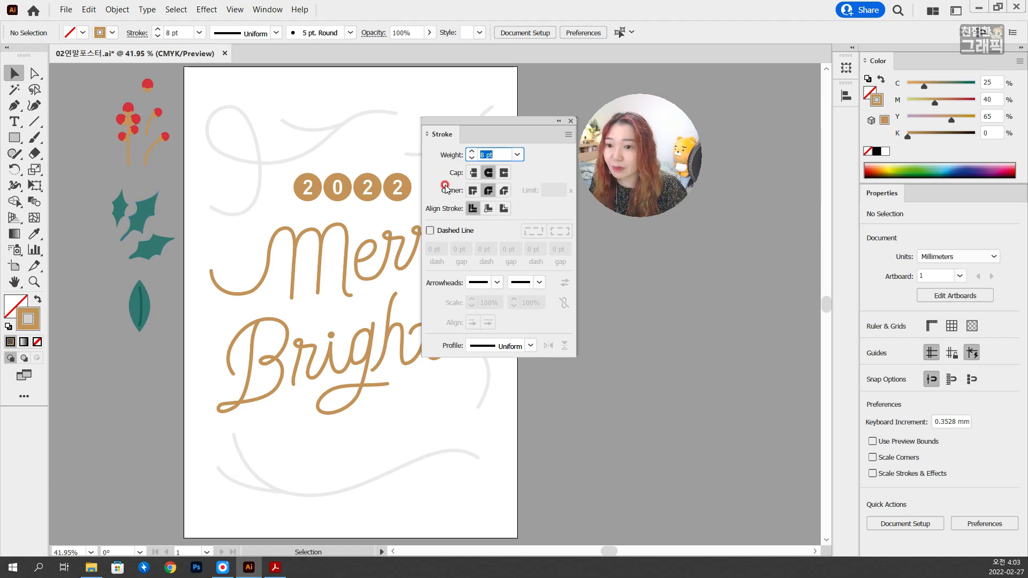
left_click(489, 173)
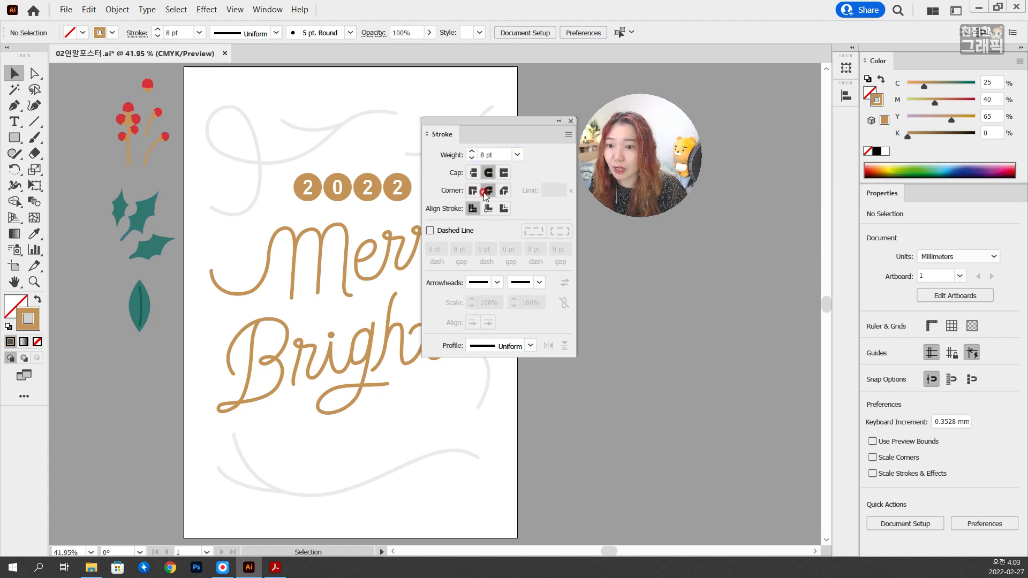
left_click(572, 121)
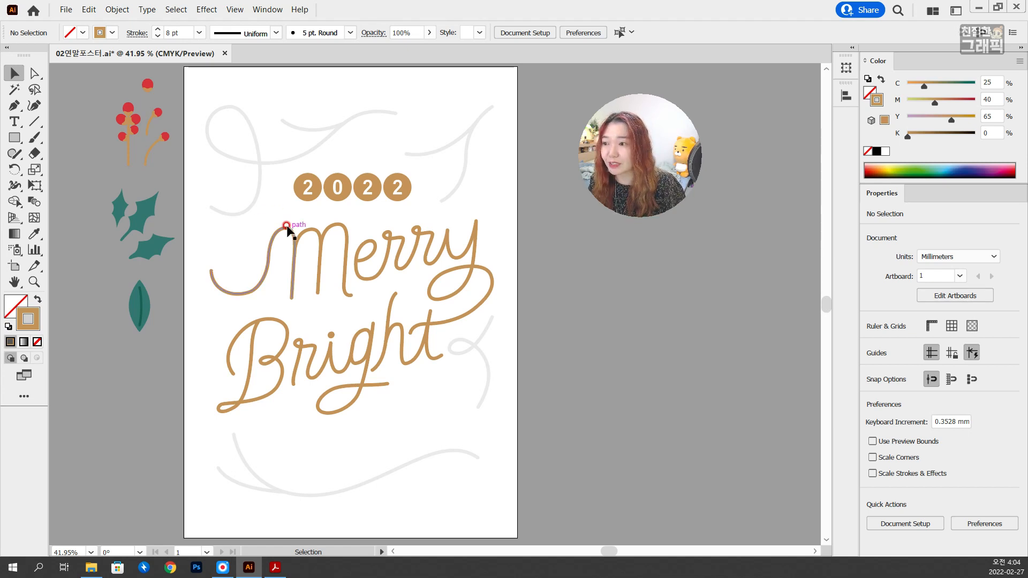
Step: Trace the lower hook of the poster's upper-left grey swirl with the Pen tool, from its open end up into the stem
left_click(14, 105)
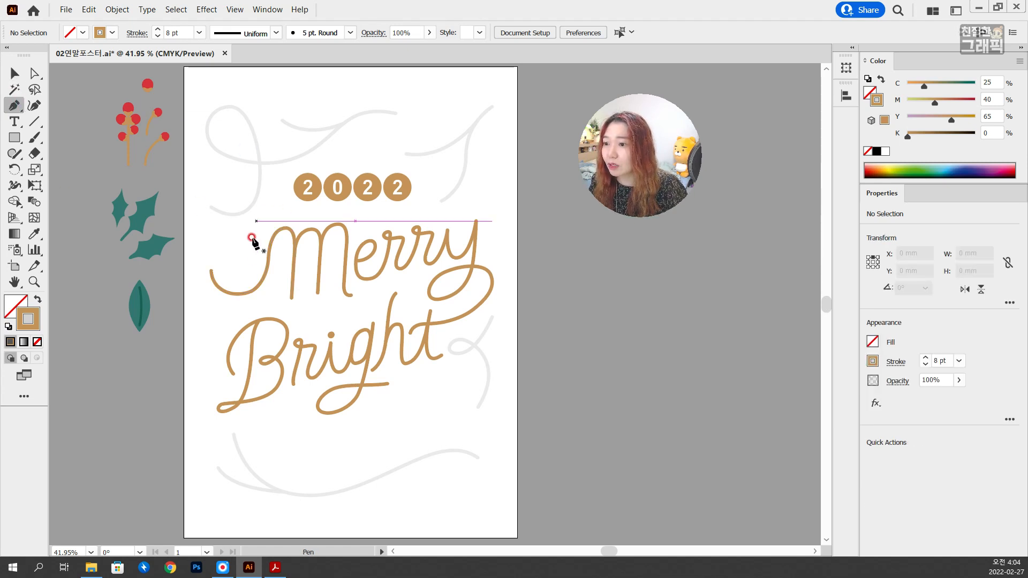
scroll(230, 207, "up", 1)
scroll(229, 207, "up", 3)
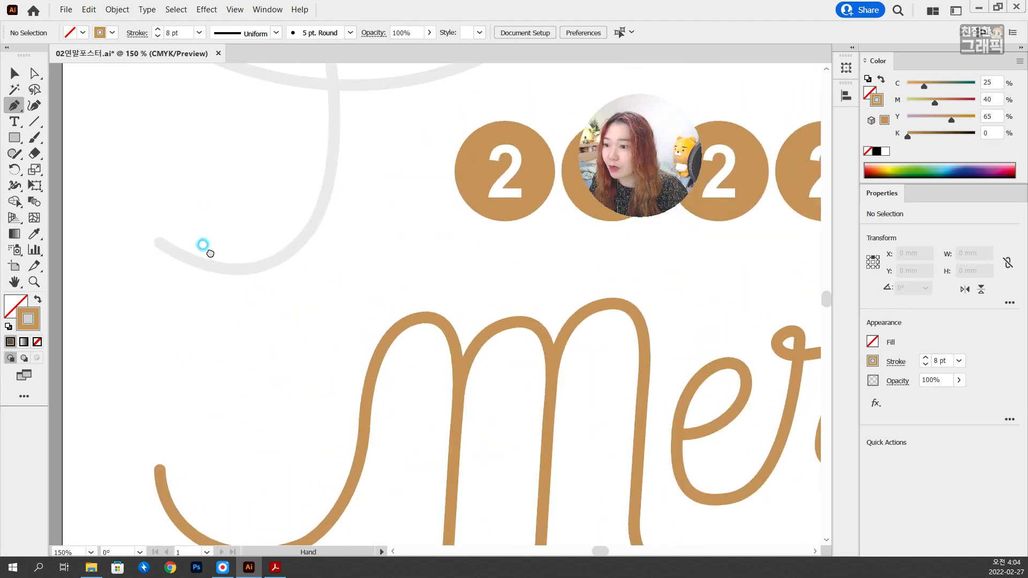
left_click(159, 242)
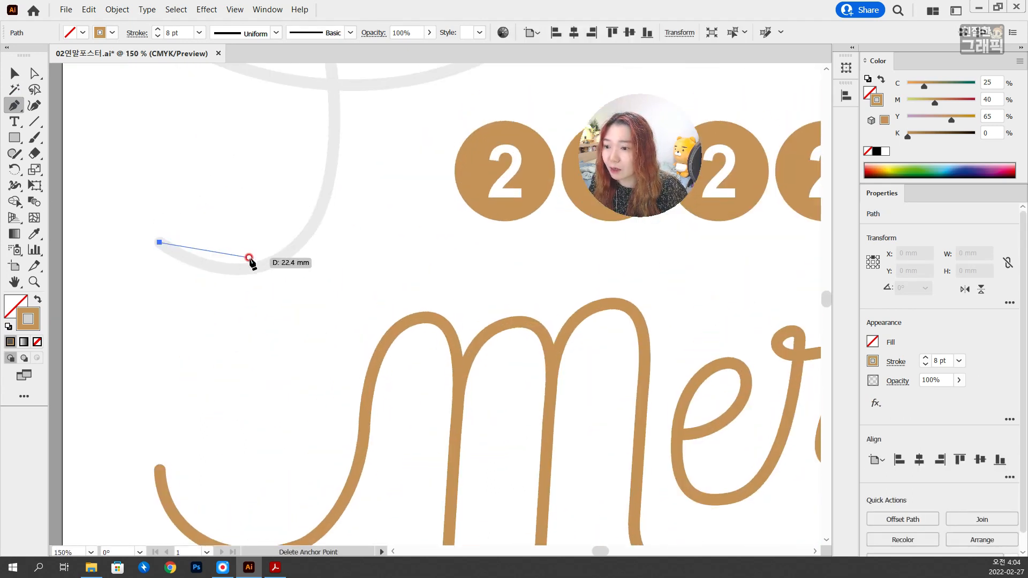
left_click_drag(256, 268, 310, 258)
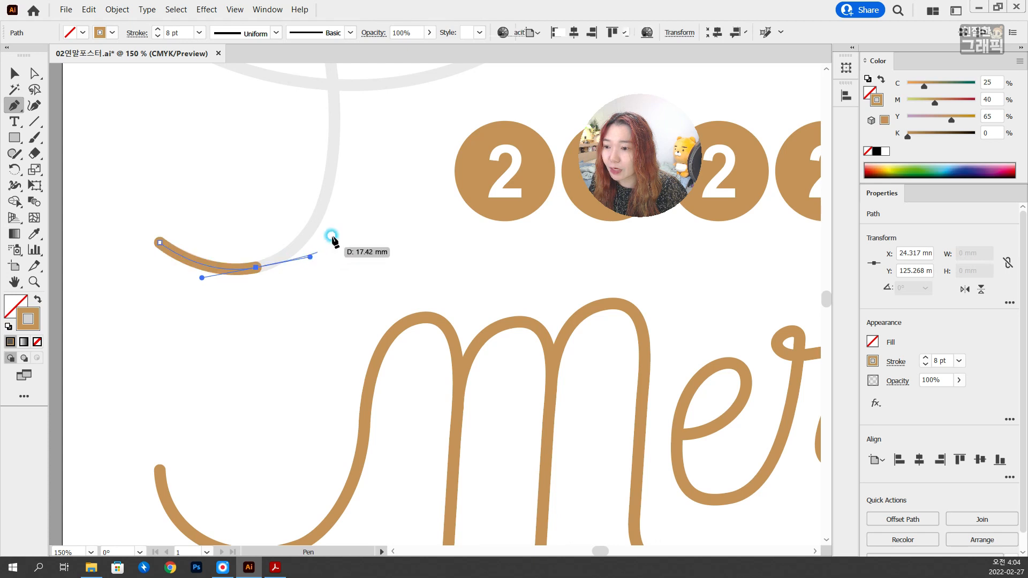
scroll(335, 231, "up", 1)
left_click_drag(327, 209, 360, 305)
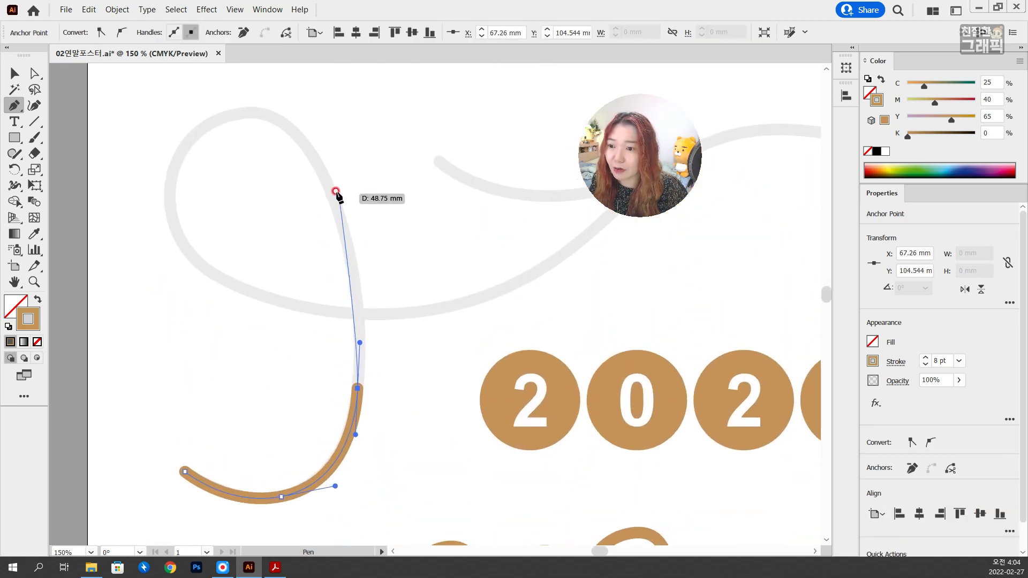
Step: Continue the path up the stem and over the top of the loop, redoing the top anchor and shortening its handle to fit the guide
left_click_drag(328, 185, 295, 127)
mouse_move(204, 128)
left_mouse_down()
mouse_move(171, 162)
mouse_move(143, 167)
left_mouse_up()
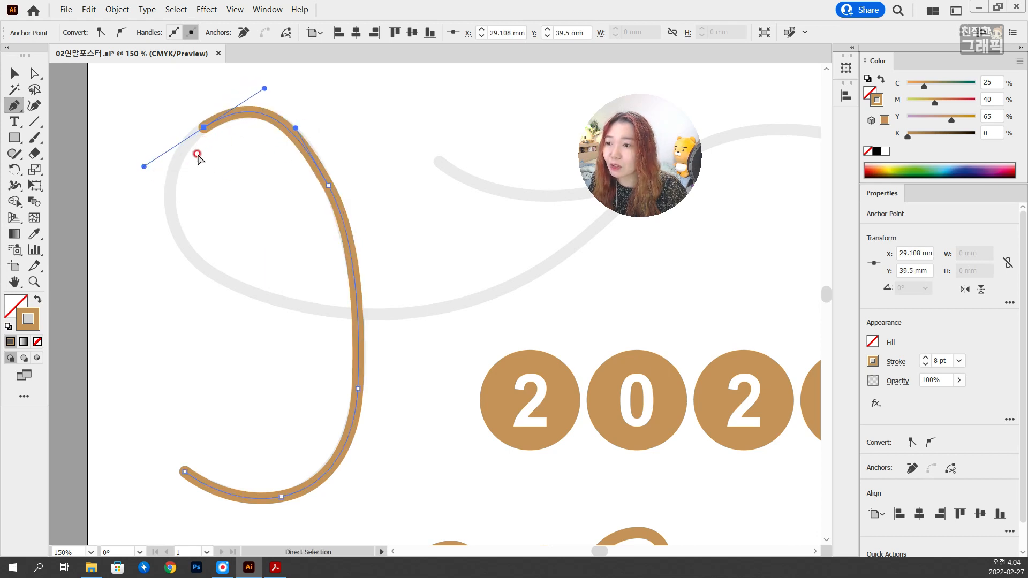
key("ctrl+z")
left_click_drag(209, 125, 142, 145)
left_click_drag(193, 182, 203, 198)
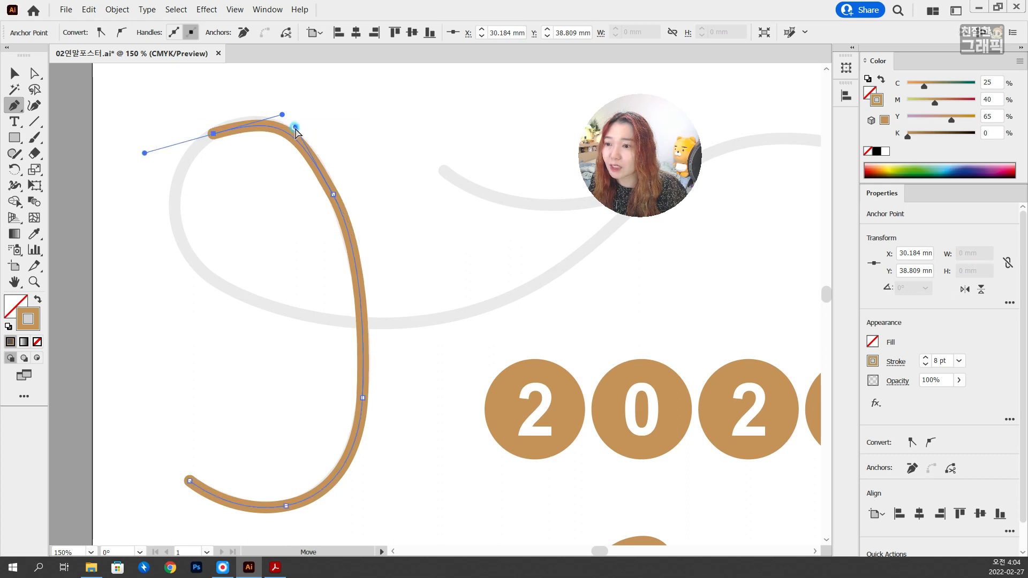
left_click_drag(295, 129, 266, 116)
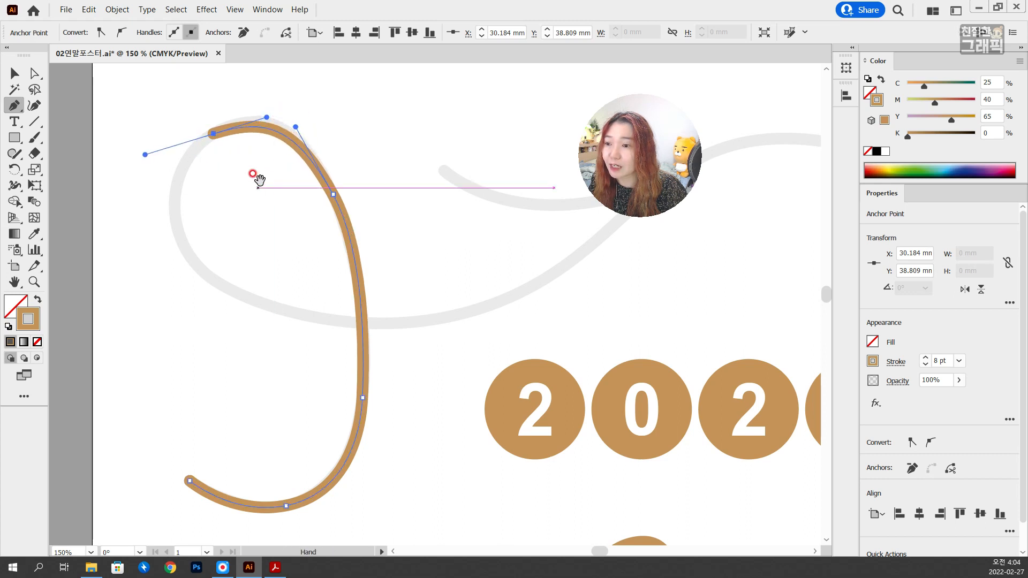
Step: Extend the path down the loop's left side and across the stem along the grey guide, redoing a misplaced curve
left_click_drag(259, 180, 288, 155)
left_click_drag(225, 247, 384, 279)
key("ctrl+z")
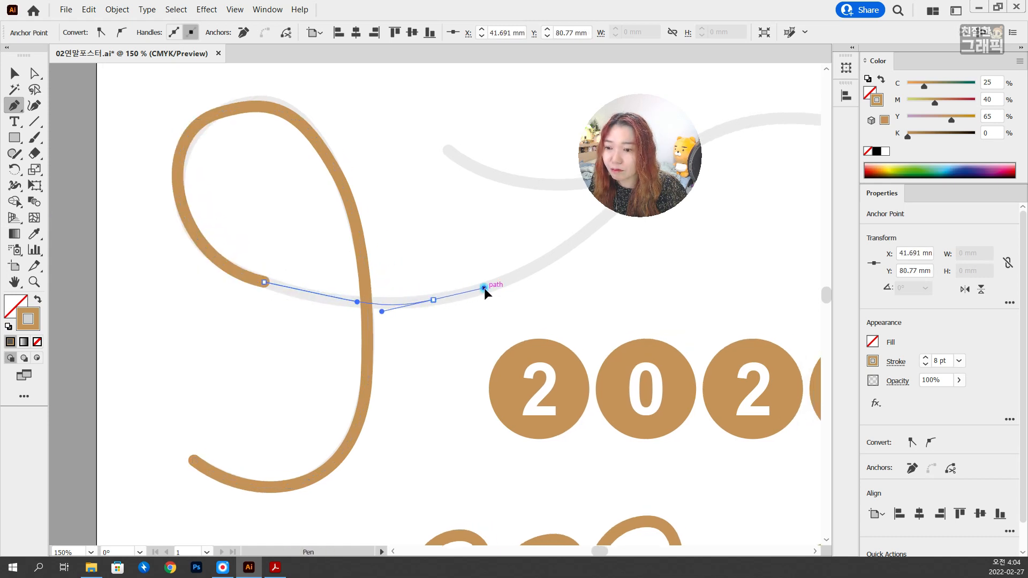
left_click_drag(495, 281, 518, 276)
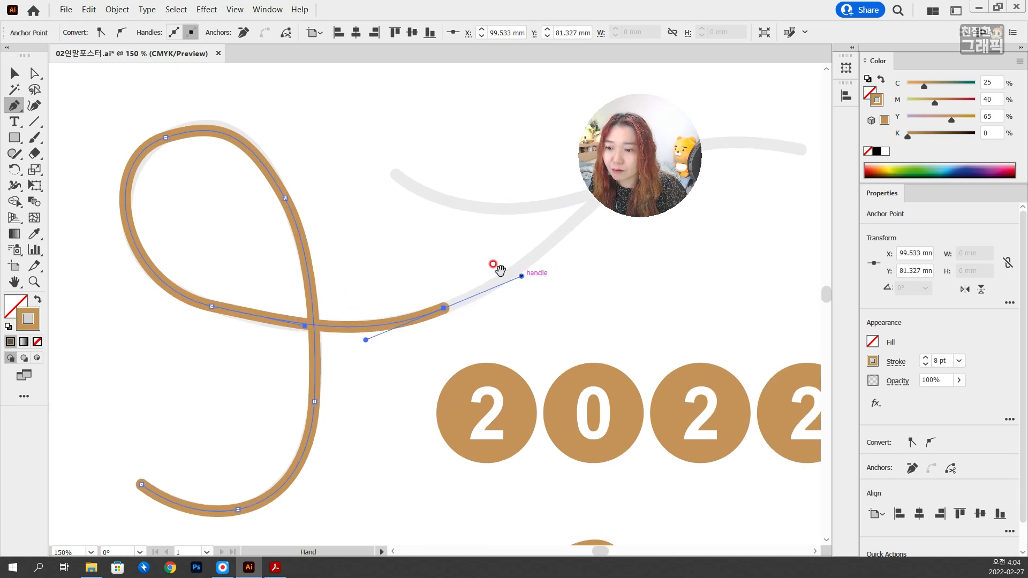
Step: Adjust the loop's lower curve handle and its top anchor and handle with Direct Selection to match the guide, then deselect the path
left_click(34, 74)
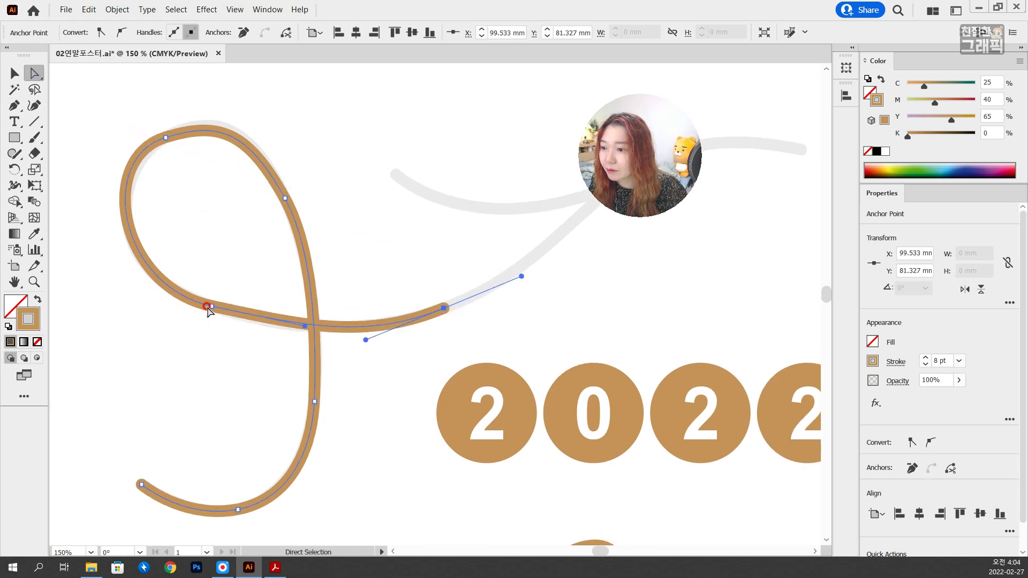
left_click(209, 307)
left_click_drag(306, 327, 304, 334)
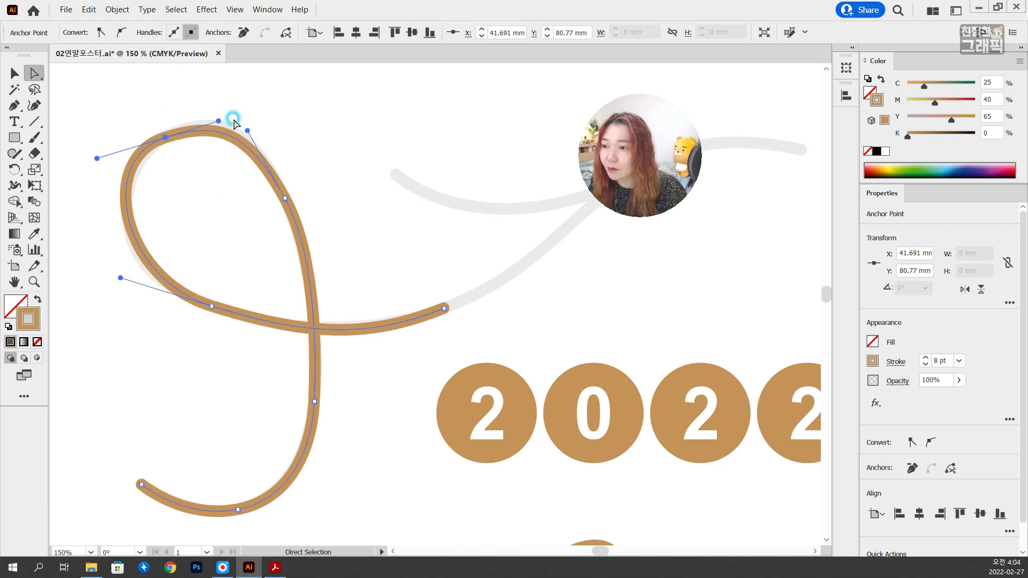
left_click_drag(166, 134, 169, 135)
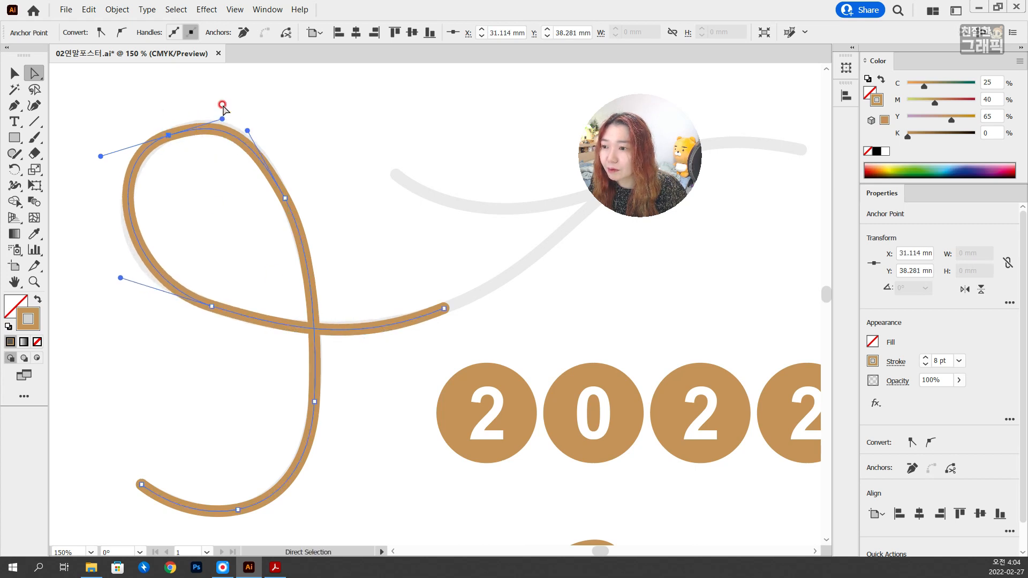
left_click_drag(223, 117, 216, 111)
left_click(364, 170)
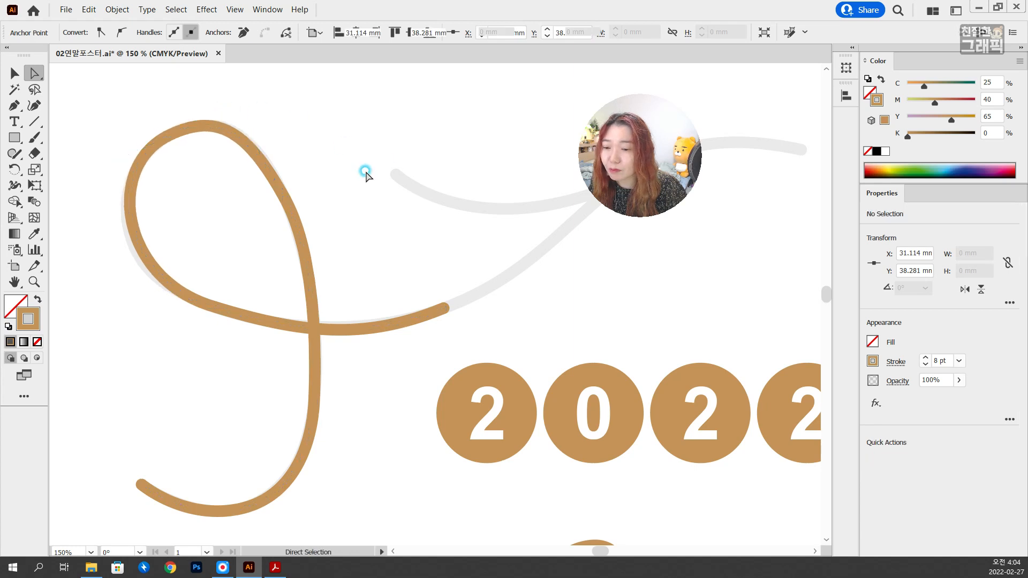
Step: Pick up the first swirl's open end with the Pen tool and pull its outgoing handle along the guide, redoing the wrong first attempt
left_click_drag(365, 170, 18, 120)
left_click(14, 106)
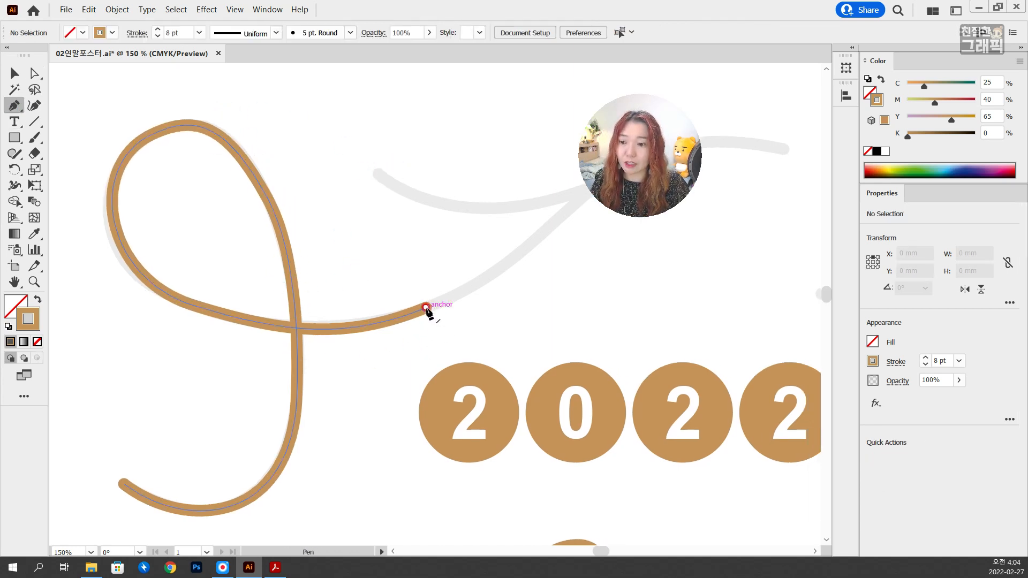
left_click_drag(426, 308, 429, 330)
key("ctrl+z")
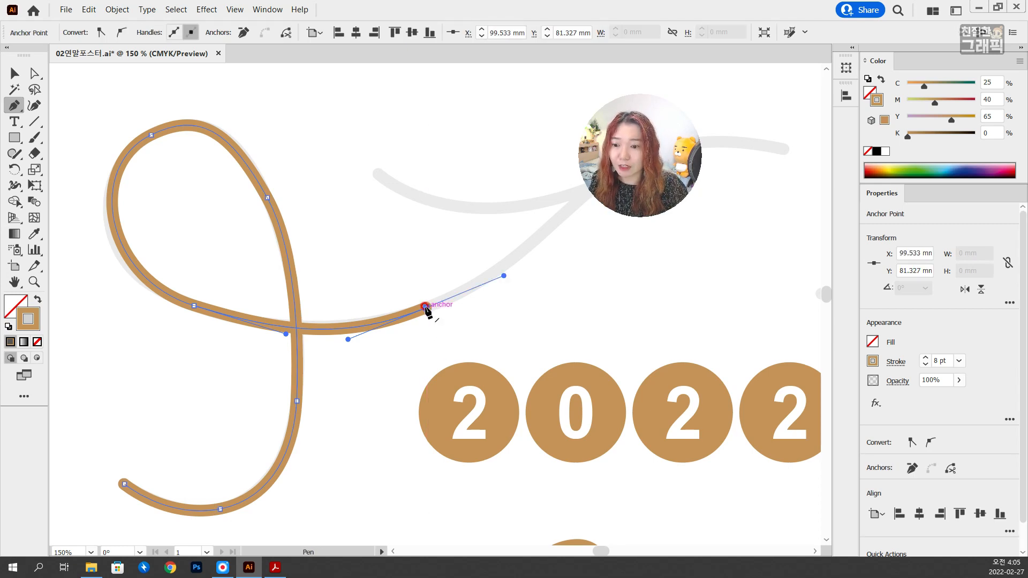
left_click_drag(425, 307, 519, 269)
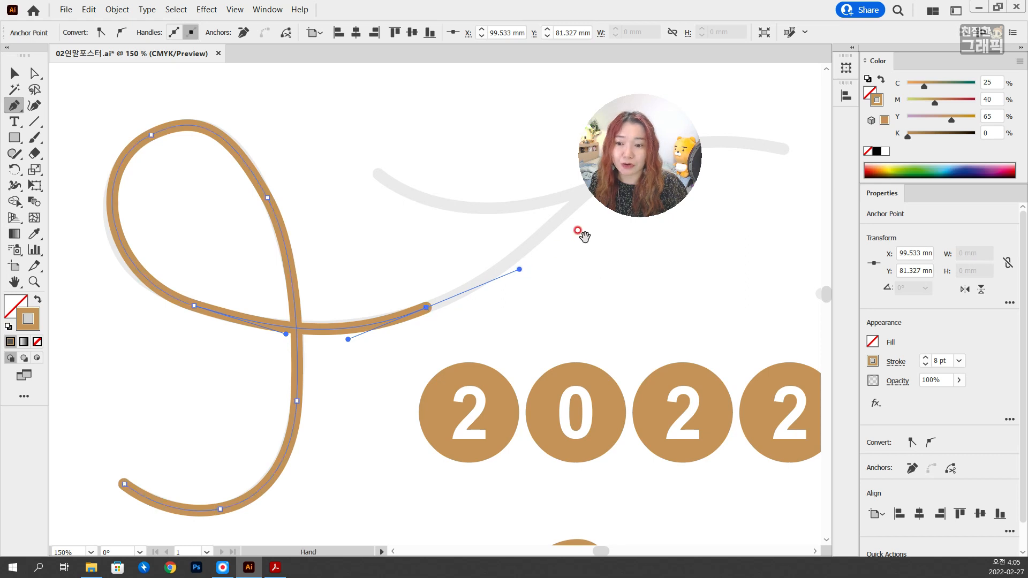
Step: Extend the path up the rising wave above the 2022 circles, end it at the guide's far tip and deselect it
left_click_drag(578, 231, 319, 296)
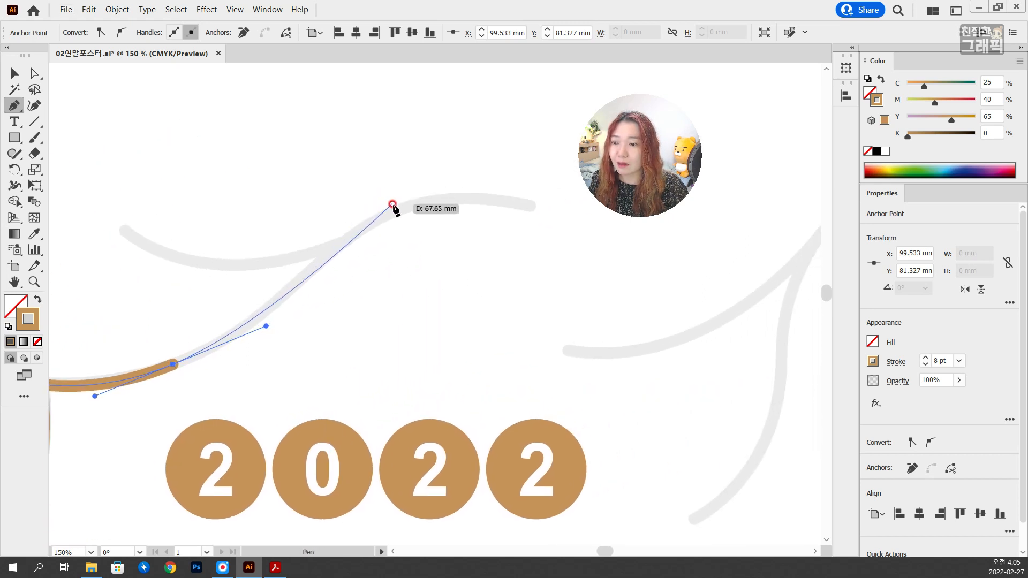
left_click_drag(401, 209, 473, 188)
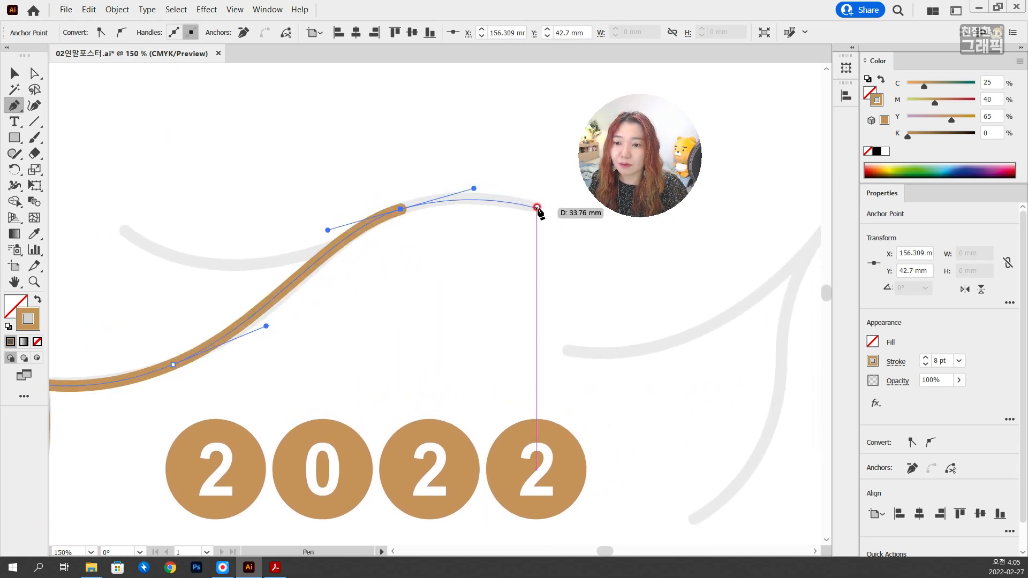
left_click(537, 207)
left_click(454, 303, "ctrl")
Step: Trace the short grey branch above the 2022 circles with the Pen tool, from its open tip into the wave
left_click_drag(340, 348, 414, 305)
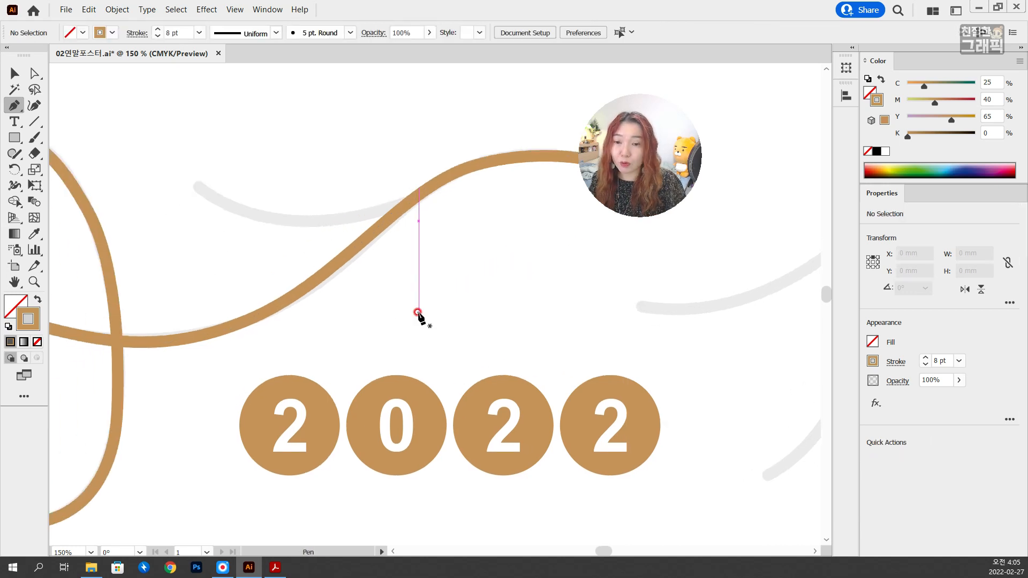
left_click(199, 187)
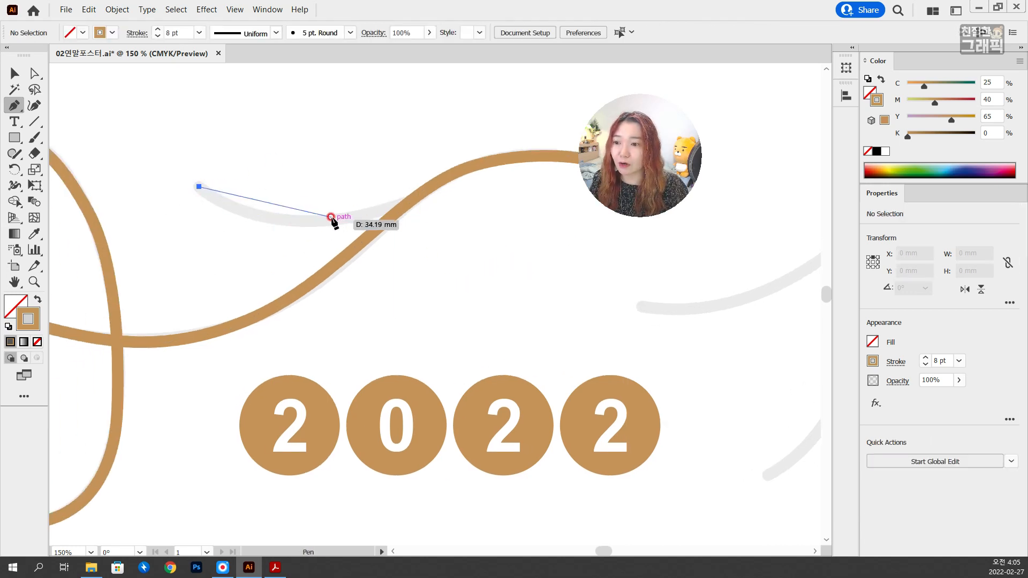
left_click_drag(325, 221, 566, 116)
key("ctrl+z")
key("ctrl+z")
left_click(256, 182, "ctrl")
scroll(325, 233, "down", 4)
left_click_drag(431, 248, 367, 278)
scroll(391, 241, "up", 1)
scroll(391, 242, "up", 1)
scroll(367, 277, "up", 1)
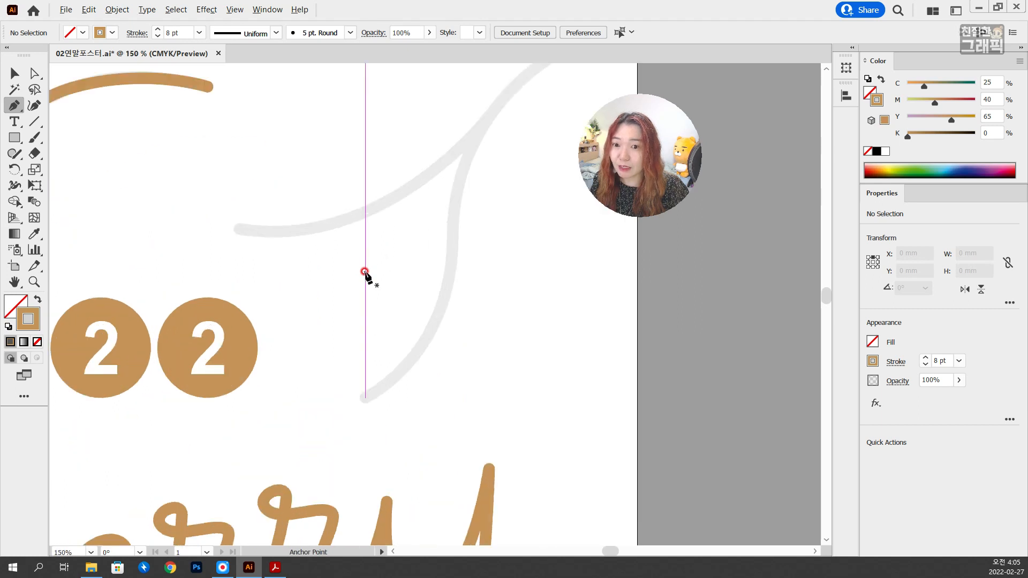
scroll(366, 266, "down", 1)
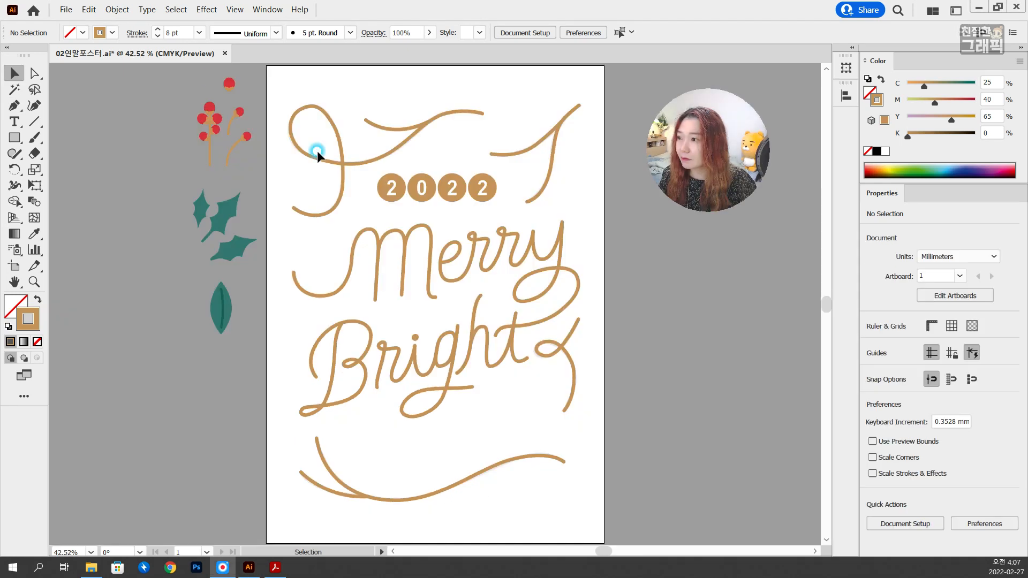
left_click(492, 188)
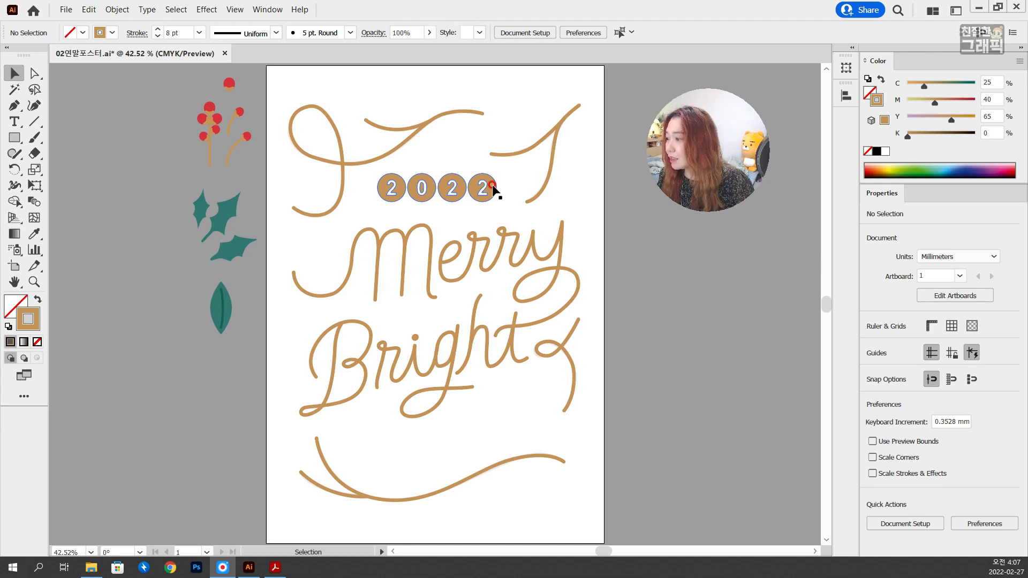
left_click(406, 107)
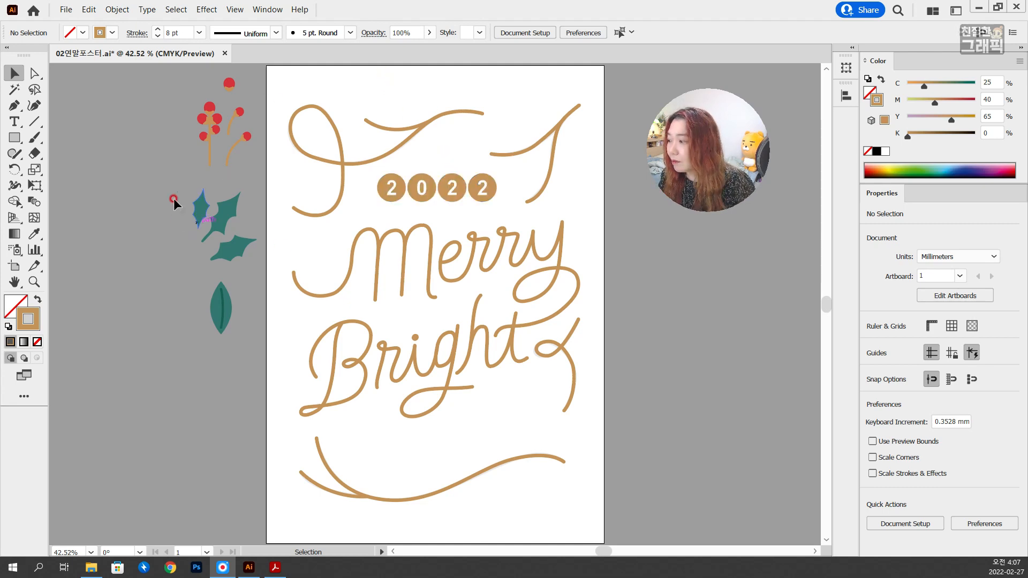
Step: Move the single red berry from the pasteboard onto the poster near the branch's open tip and tilt it towards the stem
scroll(214, 161, "up", 2)
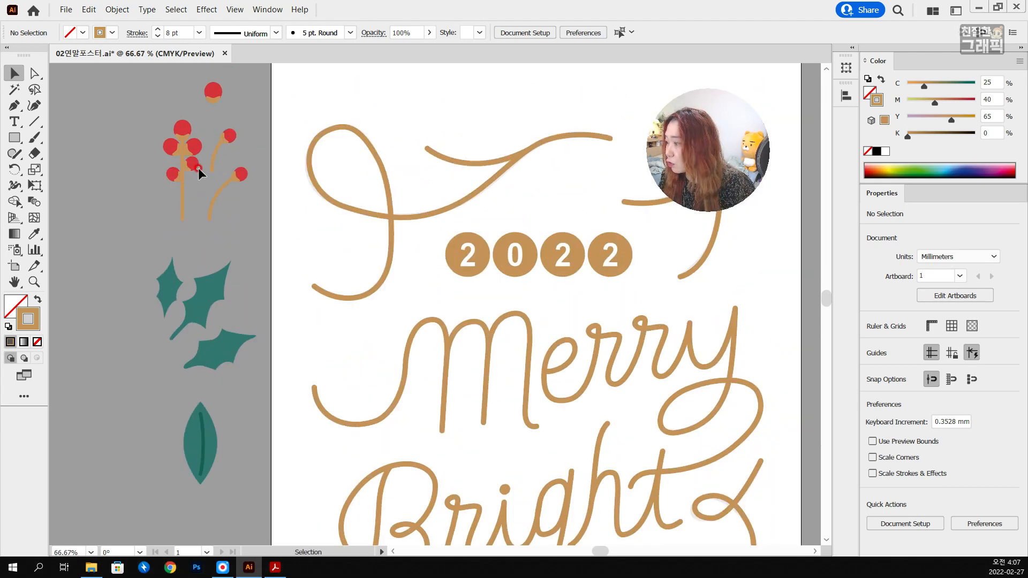
left_click(185, 110)
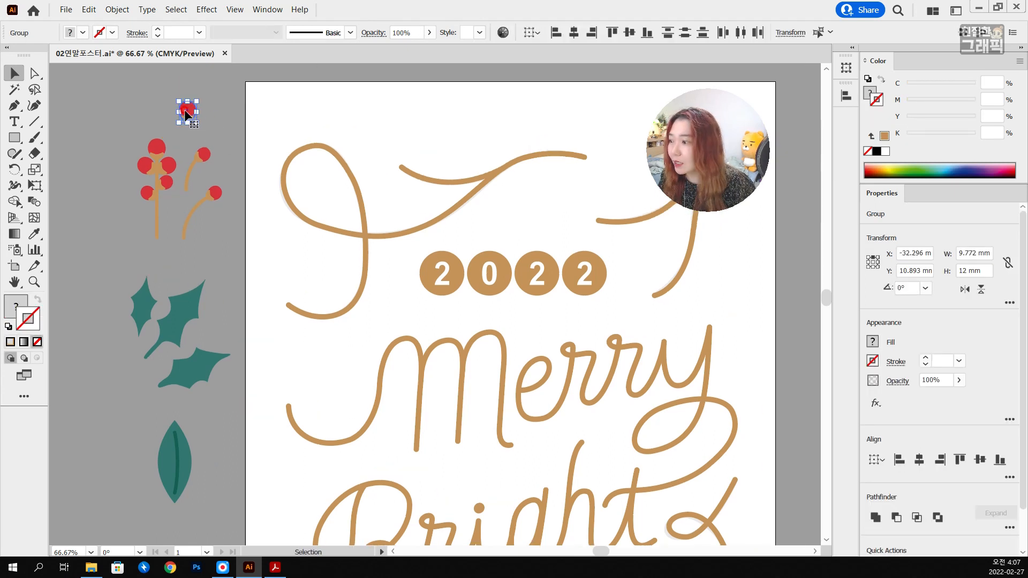
left_click_drag(185, 110, 355, 108)
scroll(408, 146, "up", 3)
scroll(408, 145, "up", 1)
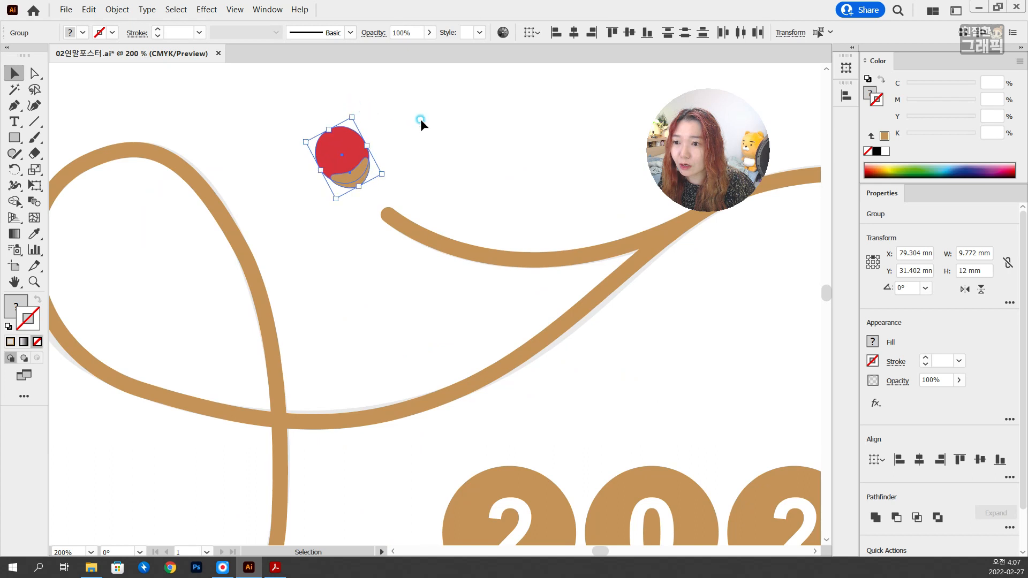
left_click(420, 119)
Step: Enlarge the berry, rotate it to about 35° and fit its gold cap onto the branch's open tip
left_click_drag(364, 166, 381, 188)
key("ctrl+z")
left_click_drag(310, 127, 397, 185)
key("ctrl+b")
key("ctrl+z")
left_click_drag(381, 133, 375, 131)
left_click(413, 131)
left_click_drag(366, 180, 316, 166)
left_click(441, 127)
left_click(373, 180)
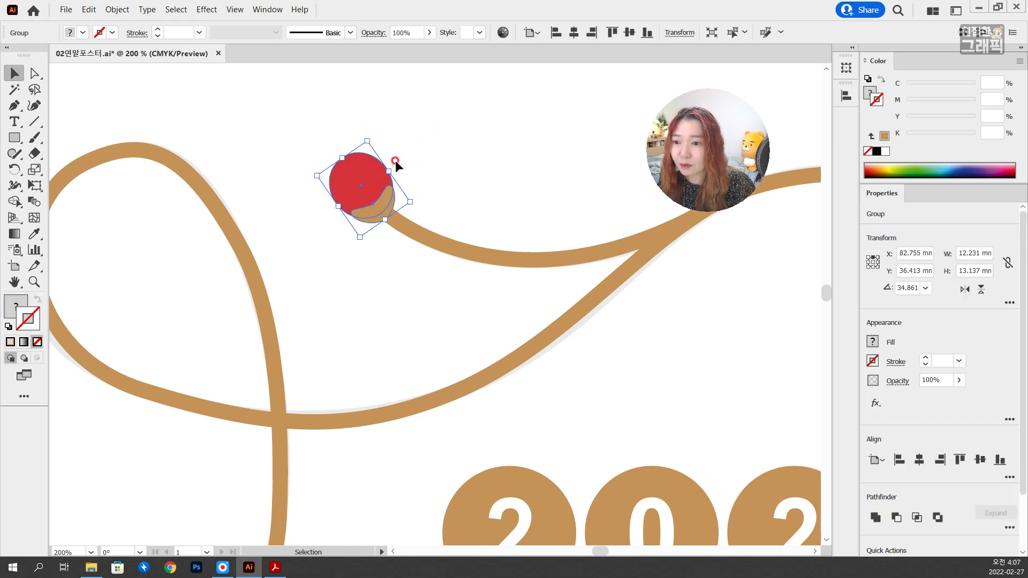
left_click_drag(391, 161, 390, 156)
left_click(471, 134)
Step: Copy the berry from the upper curved pasteboard sprig onto the branch's upper edge, just beside the tip berry
scroll(470, 141, "down", 3)
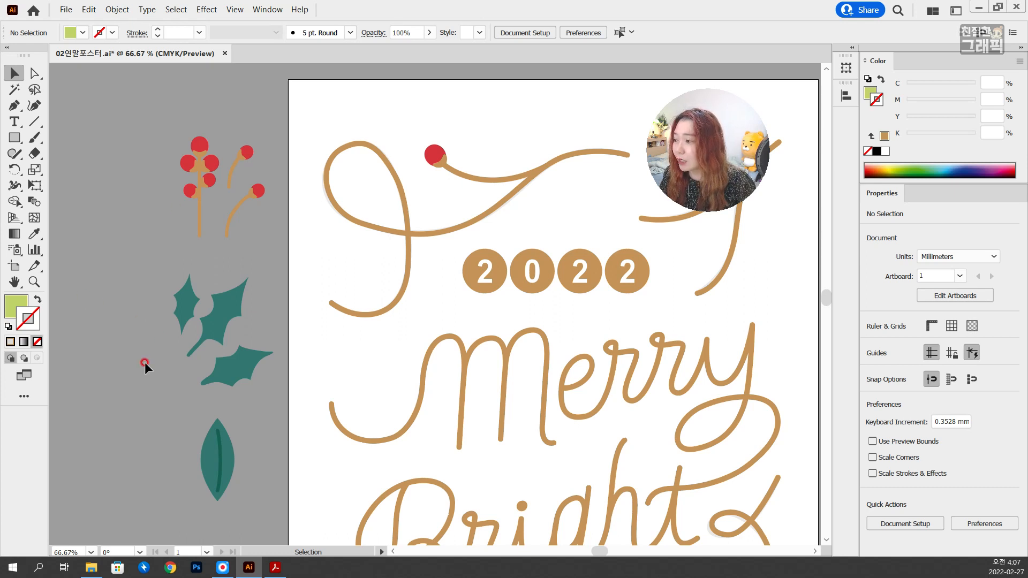
left_click_drag(519, 220, 404, 271)
scroll(396, 273, "up", 1)
left_click_drag(338, 268, 394, 266)
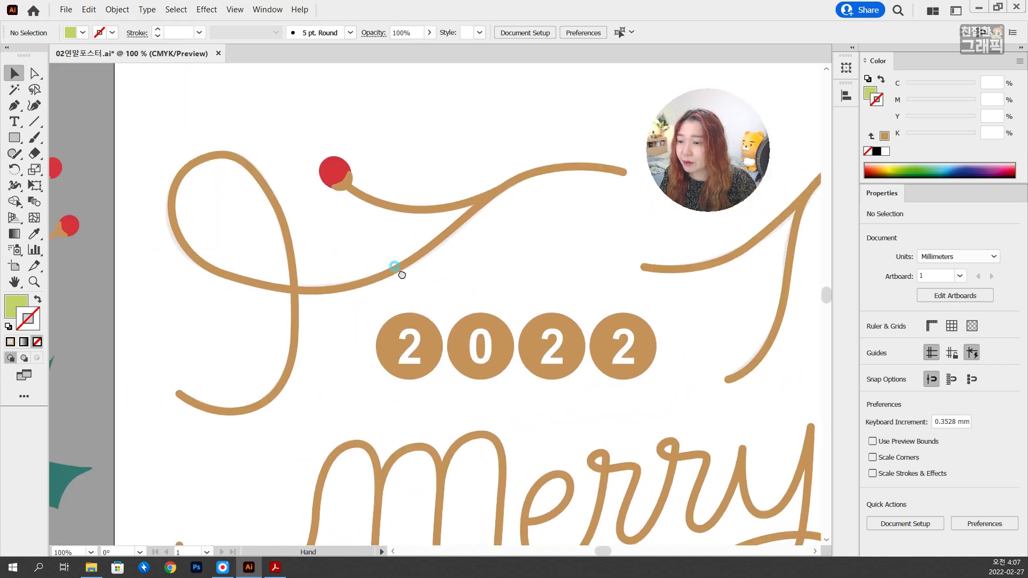
left_click_drag(208, 283, 360, 275)
left_click_drag(195, 174, 534, 186)
left_click(557, 145)
left_click(550, 166)
left_click(556, 172)
left_click(581, 180)
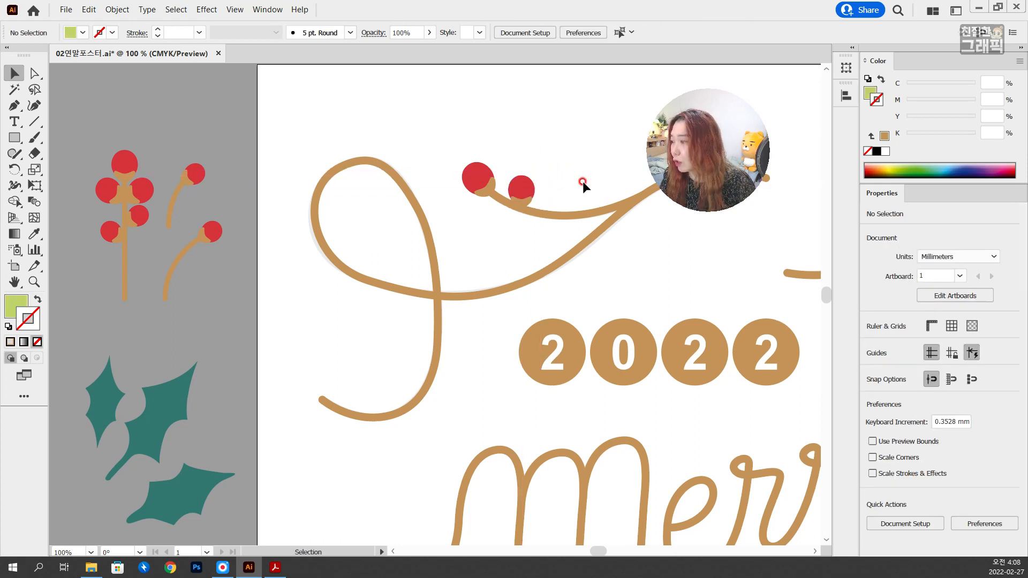
Step: Copy the second berry to the branch's underside, making it smaller and rotating its cap towards the stem
scroll(580, 180, "up", 2)
left_click_drag(465, 208, 375, 298)
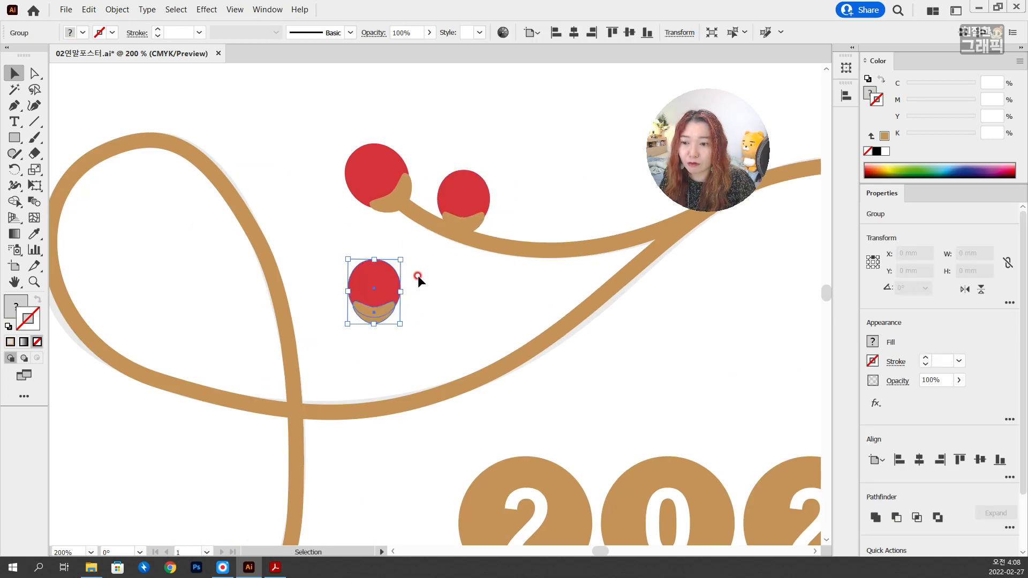
left_click_drag(397, 253, 495, 259)
Step: Shrink the berry on the branch's upper edge and seat it against the stem
left_click(471, 183)
left_click_drag(463, 169, 452, 190)
left_click(525, 164)
scroll(519, 183, "down", 3)
scroll(525, 177, "up", 3)
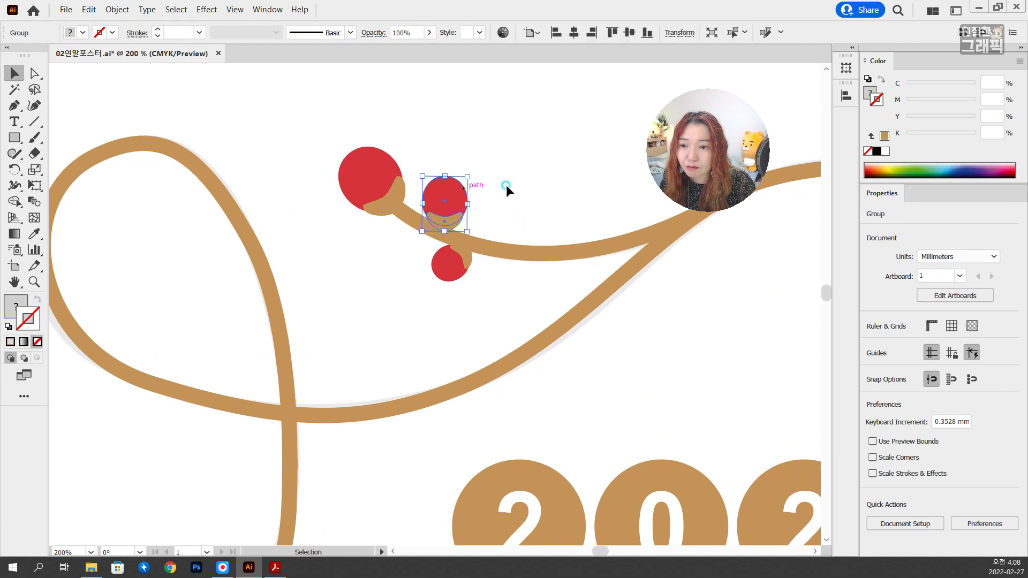
left_click(506, 184)
Step: Select the straight five-berry sprig on the pasteboard and bring it to the blank area at the poster's top, redoing the first placement
scroll(559, 171, "down", 5)
left_click_drag(559, 185, 275, 248)
left_click(262, 214)
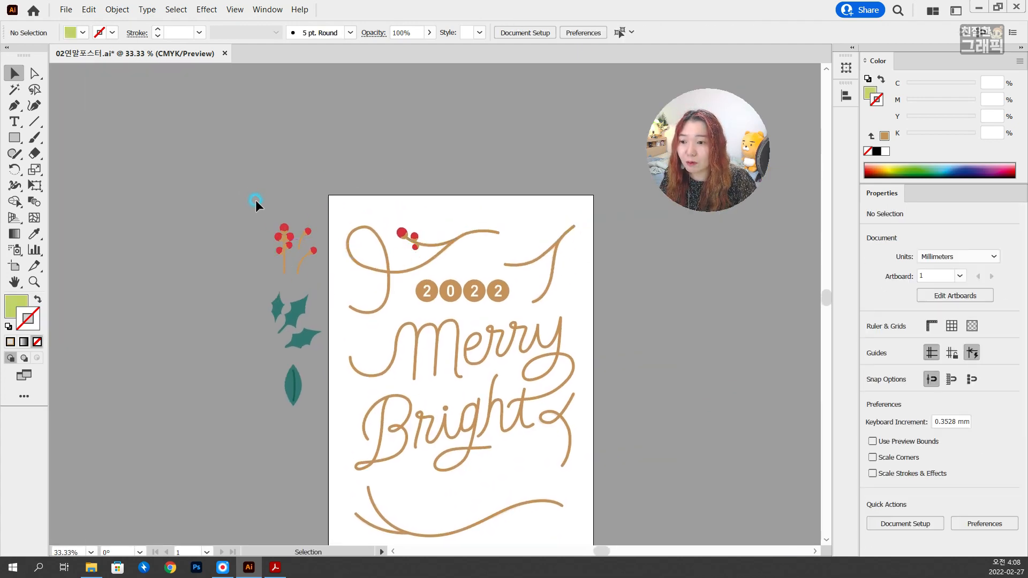
scroll(270, 230, "up", 3)
left_click_drag(341, 350, 343, 351)
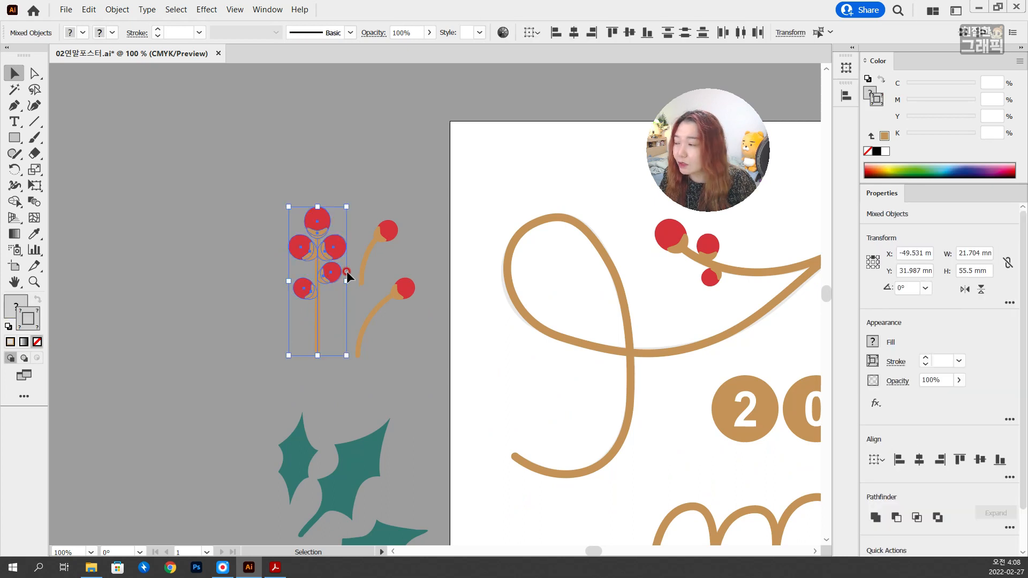
scroll(347, 273, "down", 1)
left_click_drag(356, 266, 663, 209)
key("ctrl+z")
left_click_drag(591, 185, 447, 196)
left_click_drag(95, 289, 577, 243)
Step: Rotate the five-berry sprig 90° counterclockwise so it lies horizontally with its berries pointing left
left_click_drag(598, 198, 416, 216)
mouse_move(478, 238)
left_mouse_down()
mouse_move(421, 219)
mouse_move(473, 251)
left_mouse_up()
scroll(481, 264, "up", 2)
left_click_drag(418, 219, 412, 211)
left_click(451, 226)
left_click_drag(266, 165, 479, 224)
left_click_drag(600, 210, 568, 219)
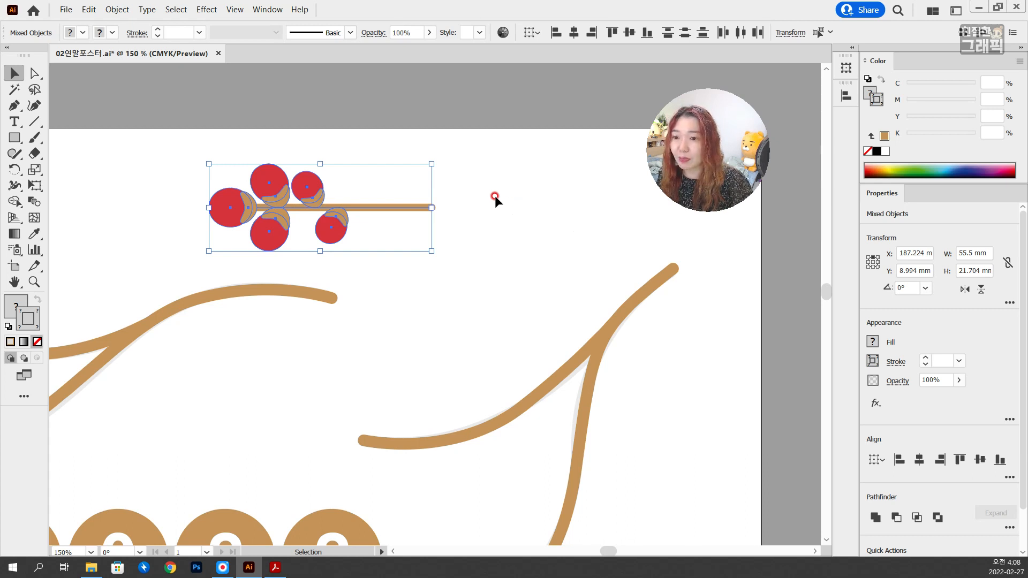
Step: Rotate the whole five-berry sprig 180° so its berries point right, and shift it slightly to the right
left_click(419, 182)
left_click_drag(196, 182, 425, 217)
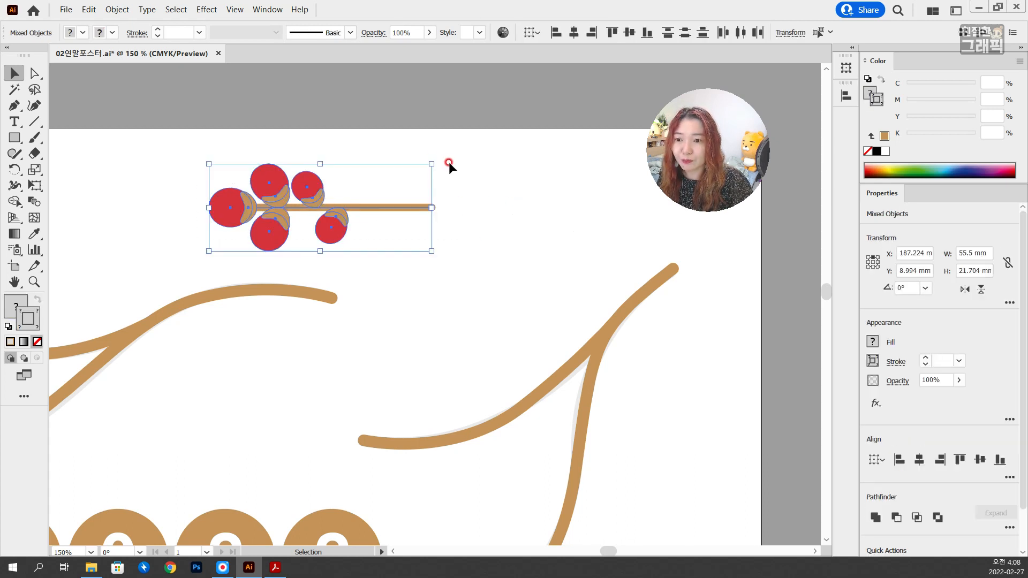
left_click_drag(427, 155, 212, 249)
left_click_drag(340, 226, 414, 217)
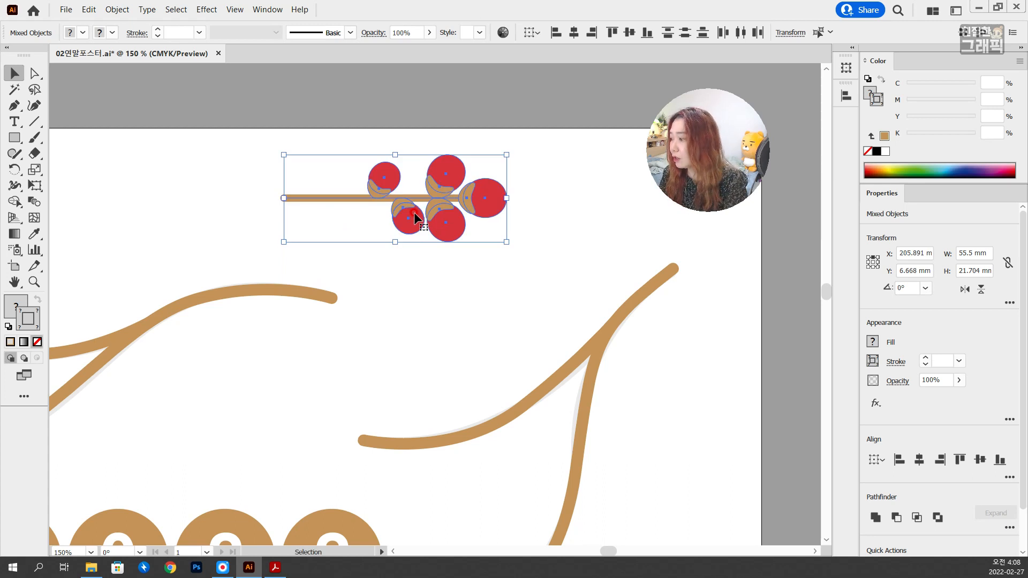
Step: Start a new brush from the selected five-berry sprig, choosing Art Brush as its type
left_click_drag(470, 266, 344, 270)
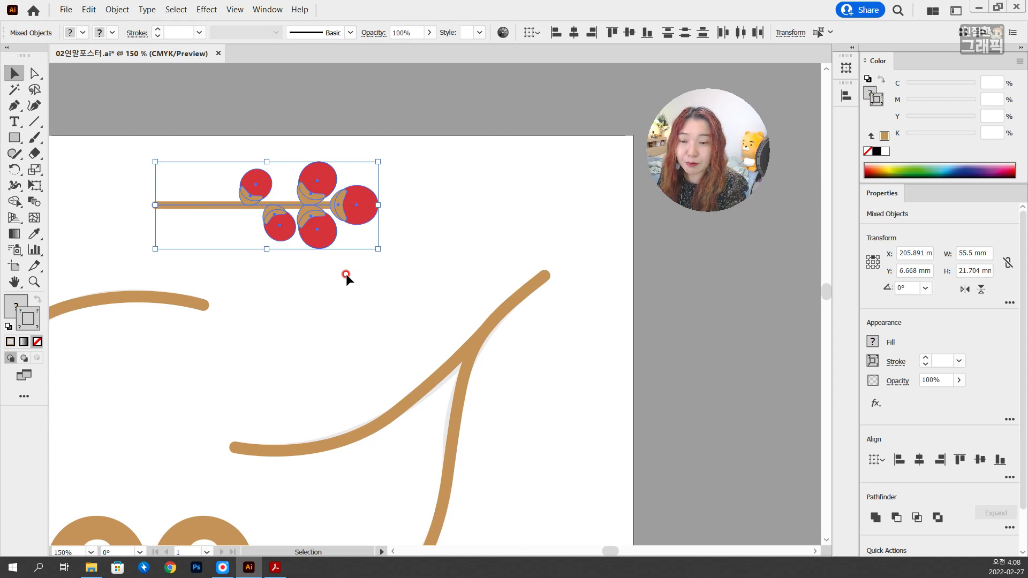
key("F5")
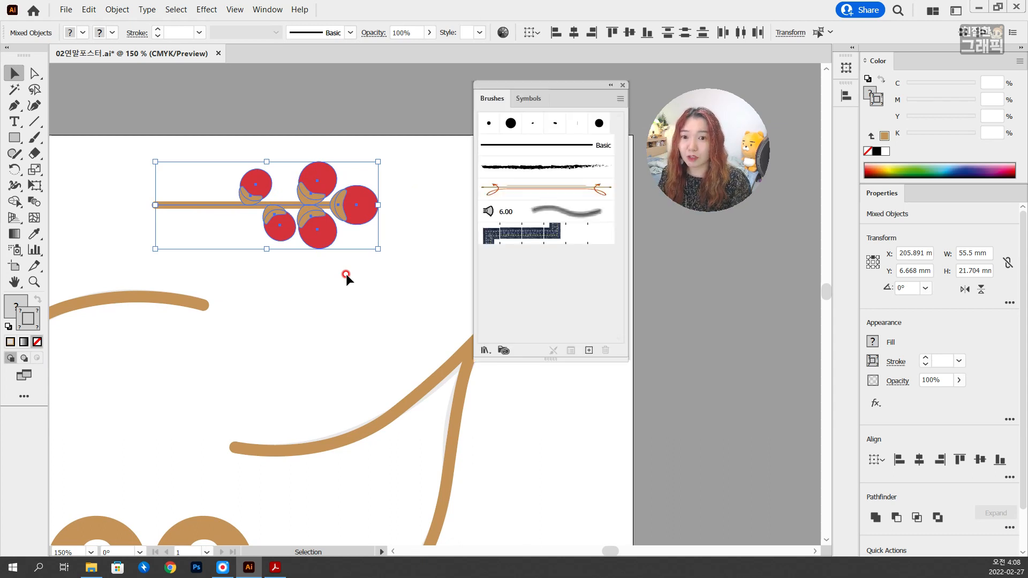
key("ctrl+alt+d")
left_click_drag(591, 340, 591, 354)
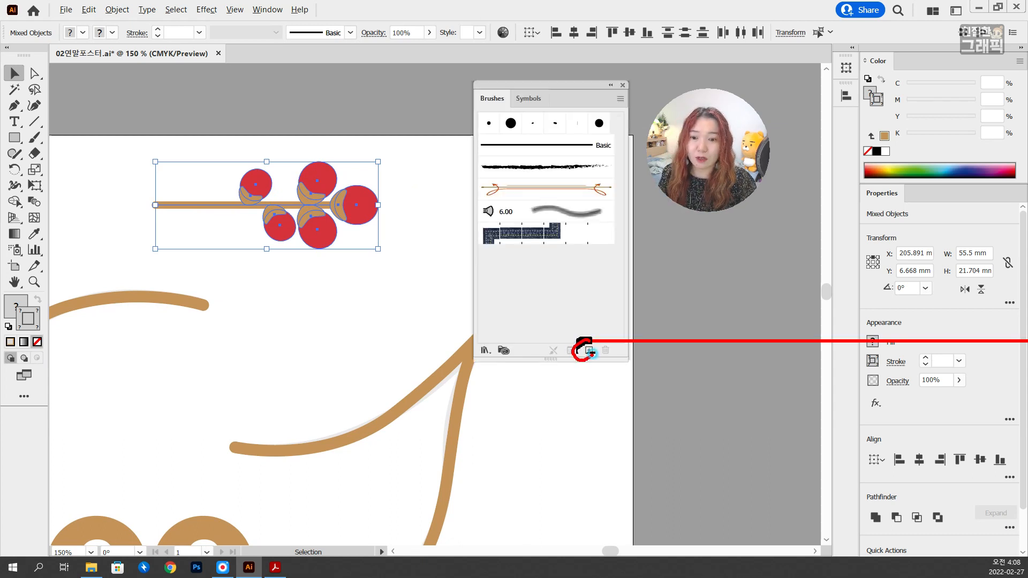
key("Escape")
left_click(588, 350)
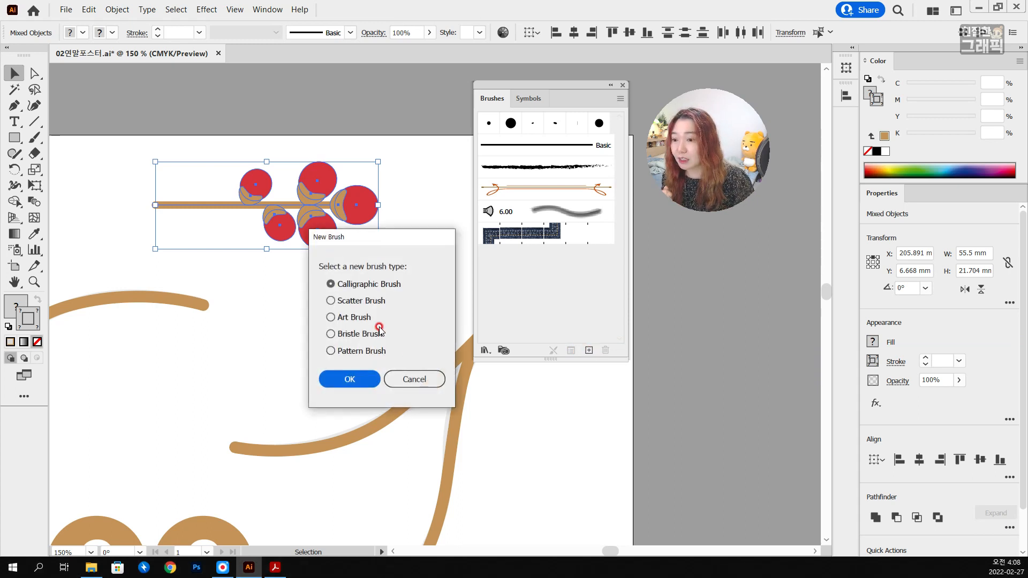
left_click(352, 317)
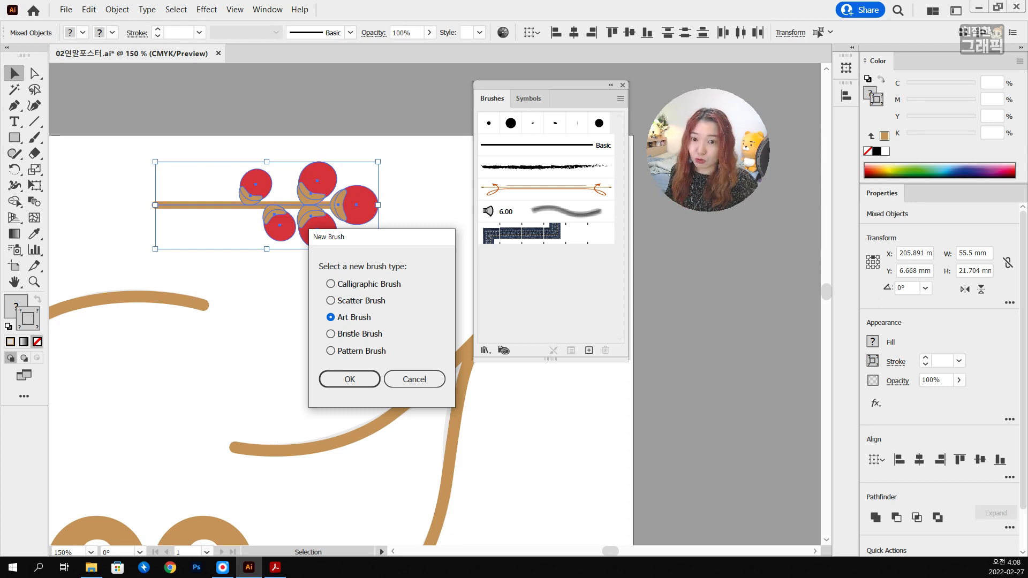
left_click(360, 378)
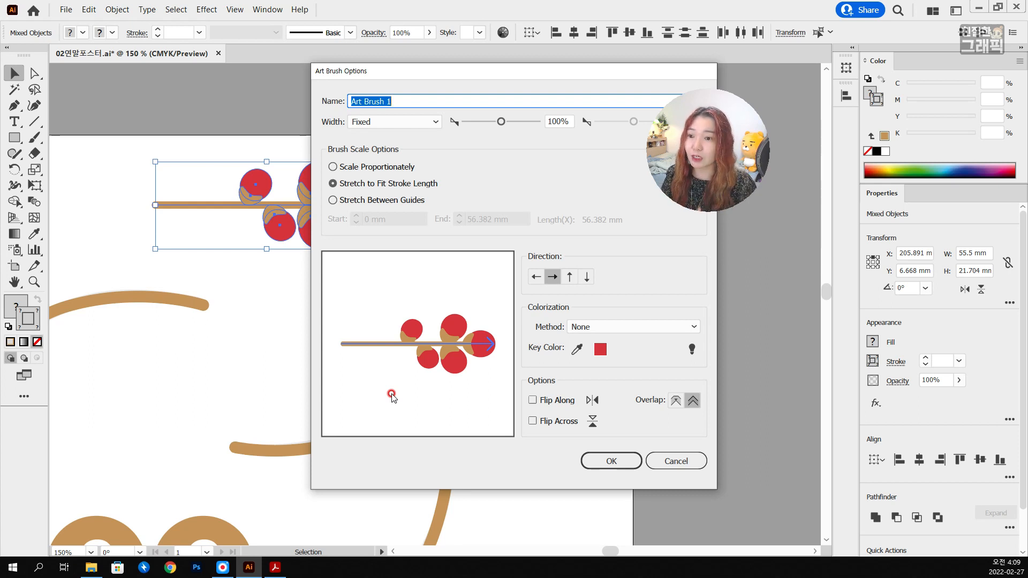
Step: Set the art brush to Stretch Between Guides and set the end guide to 20 mm, before the berries
left_click(382, 201)
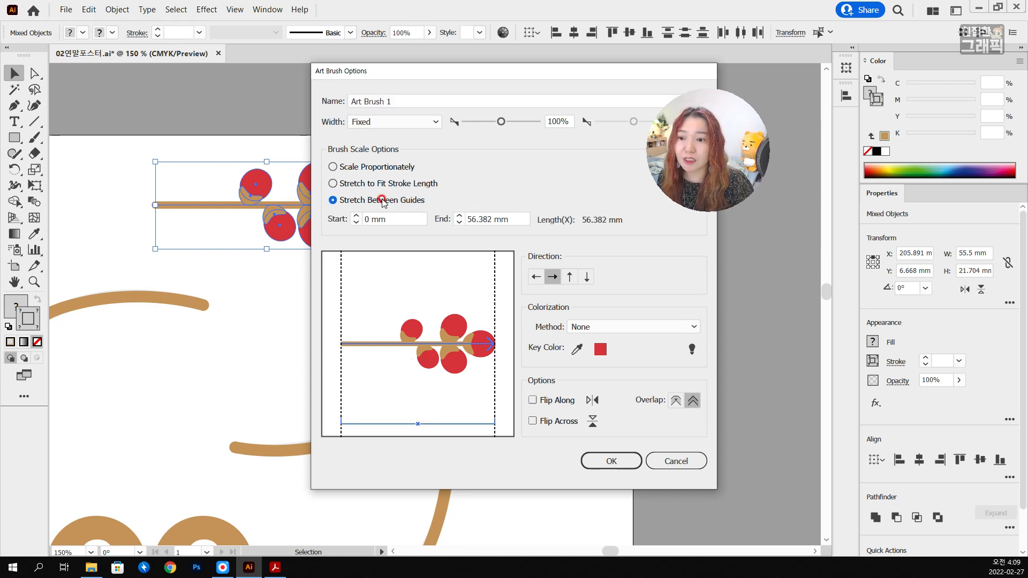
left_click(459, 223)
left_click(460, 215)
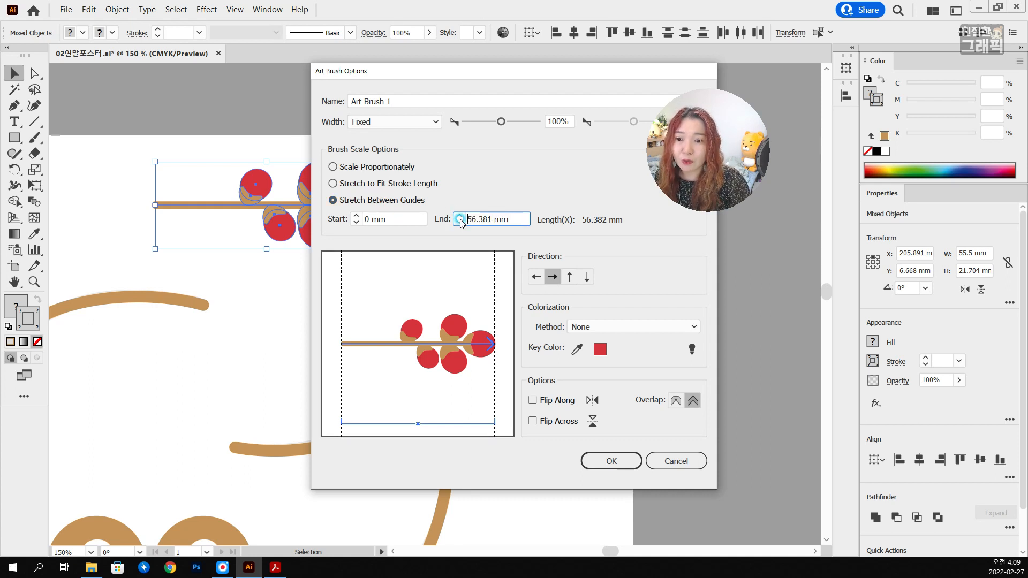
left_click(459, 222)
left_click(459, 223)
left_click(460, 224)
left_click(460, 224)
left_click(459, 223)
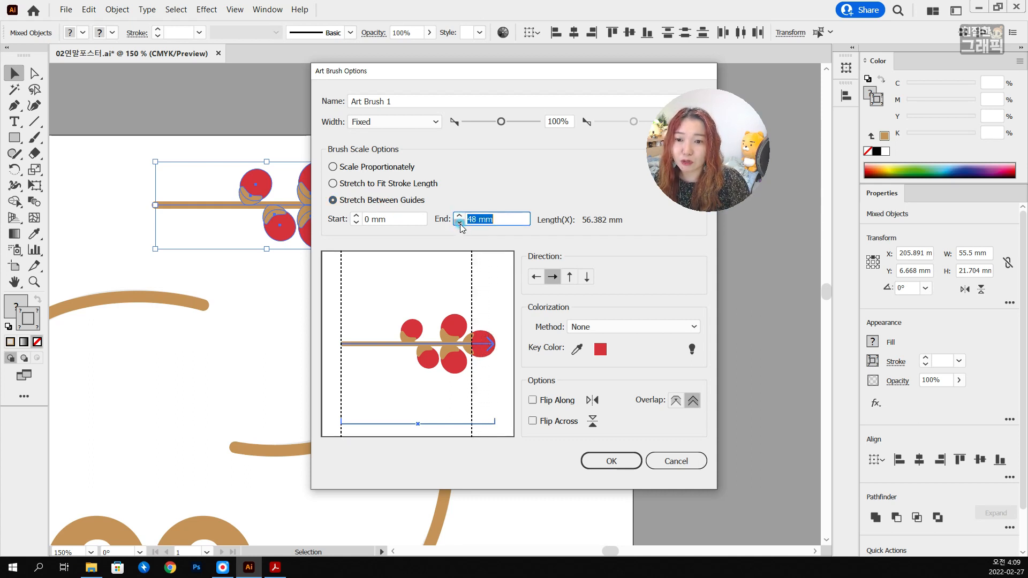
left_click(459, 223)
left_click(459, 224)
left_click(459, 224)
left_click(459, 223)
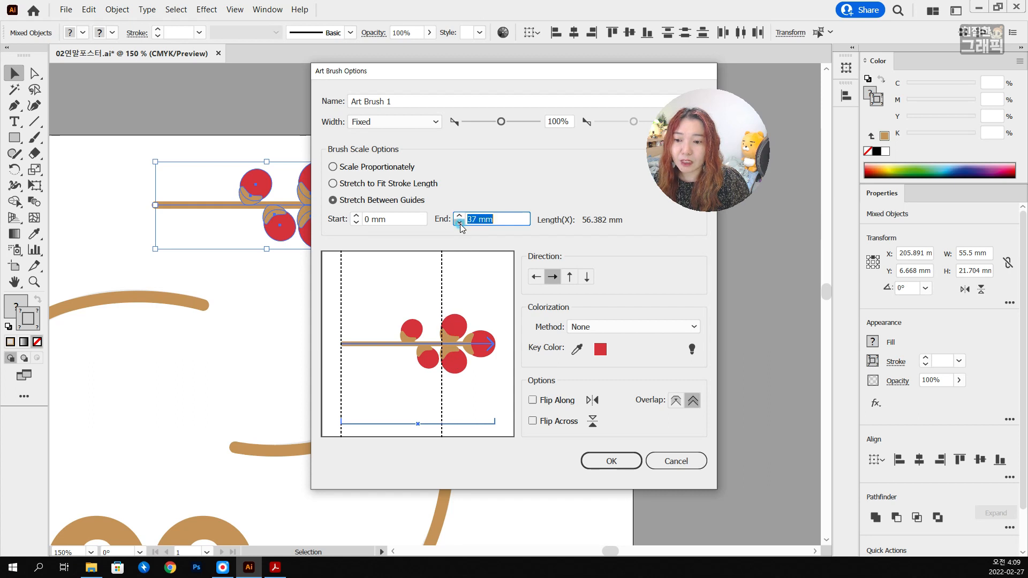
left_click(459, 223)
left_click(459, 224)
left_click(459, 224)
left_click(459, 223)
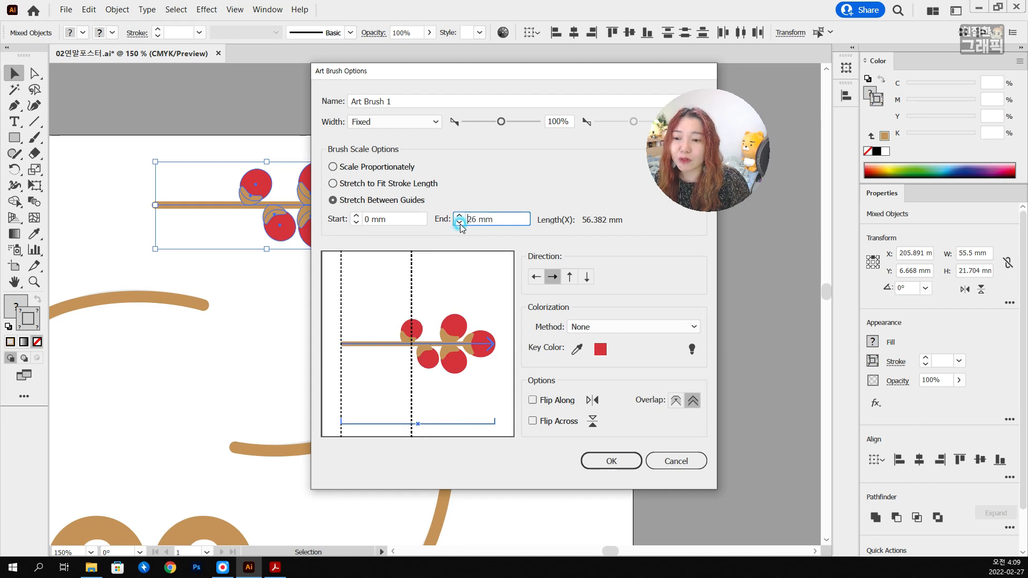
left_click(459, 223)
left_click(459, 223)
left_click(459, 223)
left_click(460, 224)
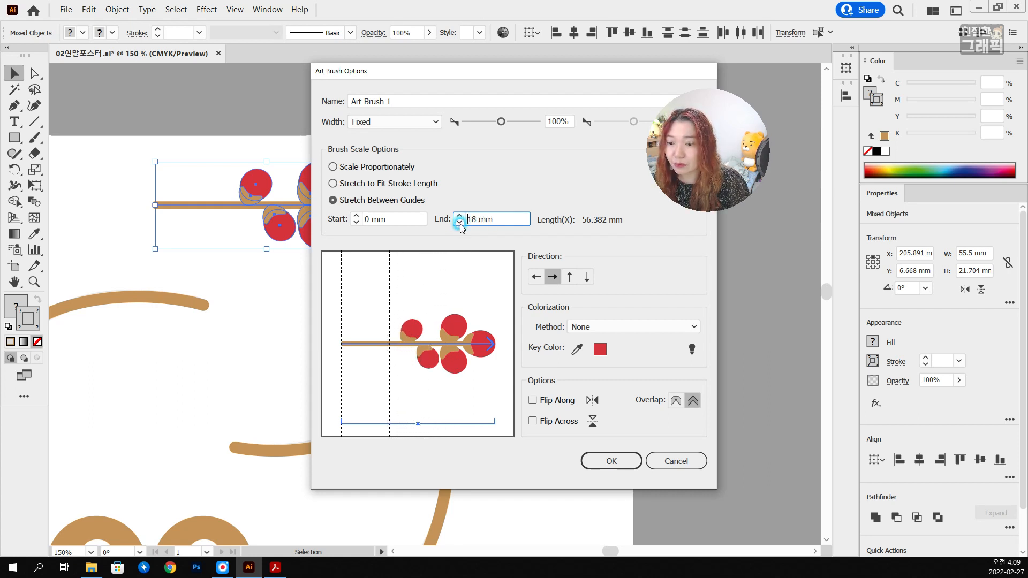
left_click(459, 215)
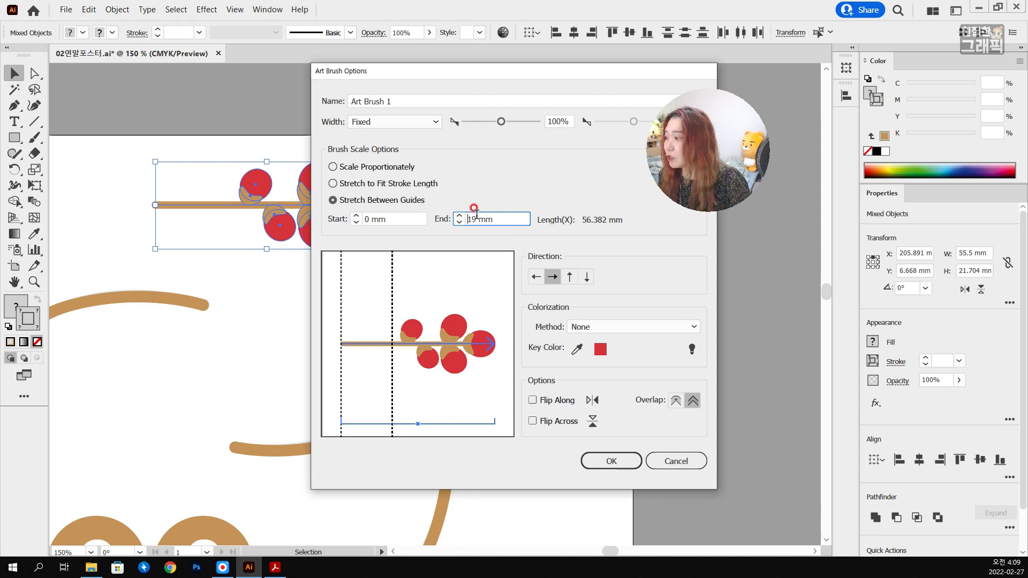
left_click(460, 216)
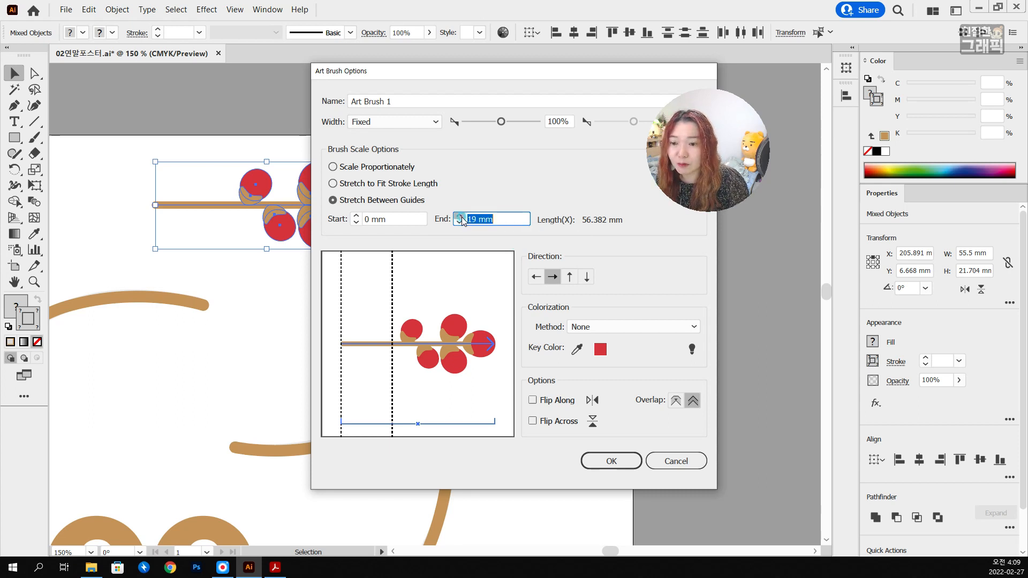
left_click_drag(484, 219, 436, 225)
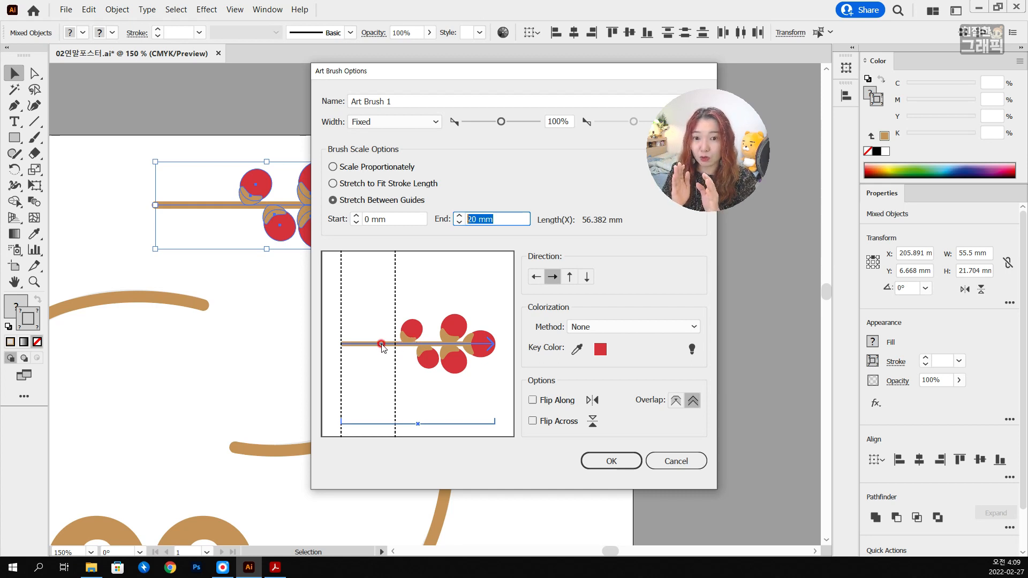
mouse_move(432, 319)
left_mouse_down()
mouse_move(411, 335)
mouse_move(502, 351)
mouse_move(434, 316)
left_mouse_up()
right_click(434, 316)
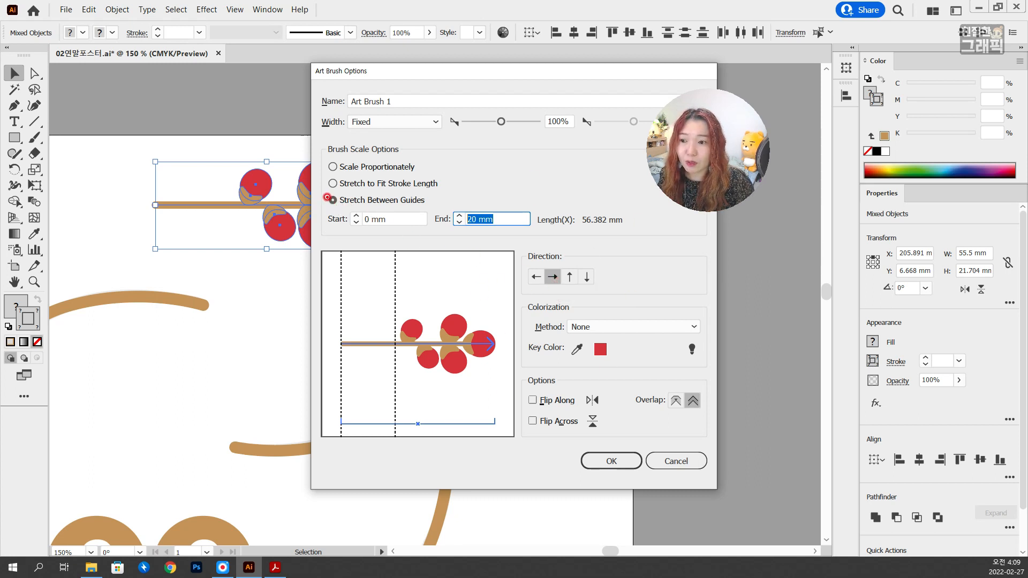
mouse_move(324, 194)
left_mouse_down()
mouse_move(429, 210)
mouse_move(471, 232)
mouse_move(499, 204)
left_mouse_up()
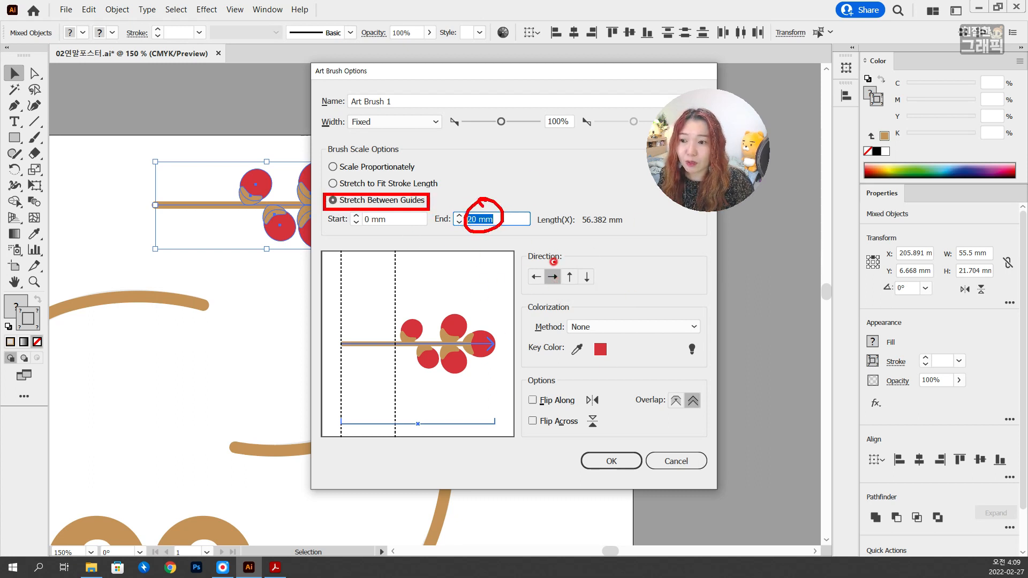
left_click_drag(542, 264, 566, 293)
mouse_move(612, 444)
left_mouse_down()
mouse_move(596, 481)
mouse_move(601, 448)
left_mouse_up()
key("Escape")
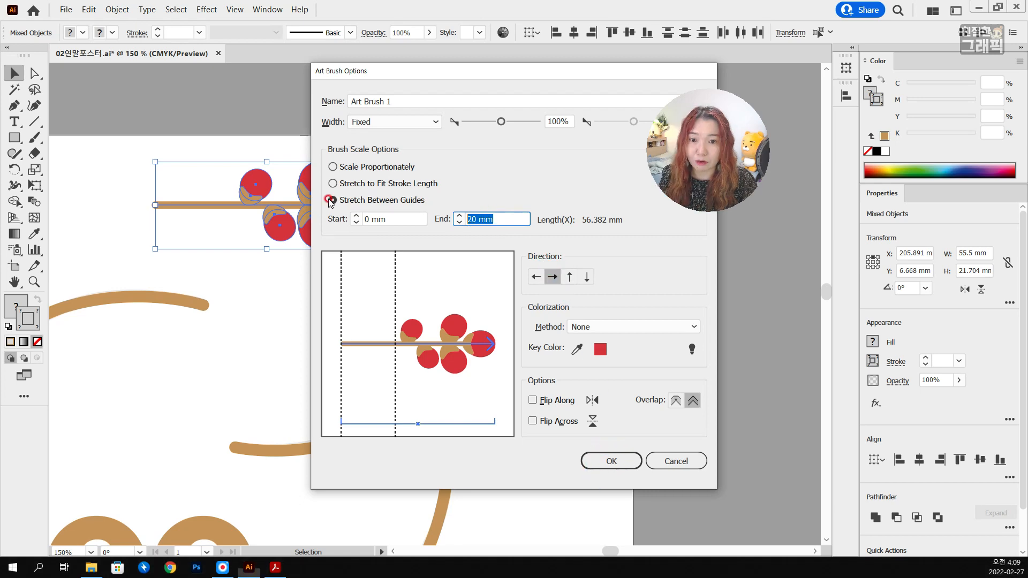
Step: Accept the art brush options and move the horizontal five-berry sprig off the poster onto the pasteboard to its left, leaving nothing selected
left_click(613, 460)
scroll(385, 298, "down", 1)
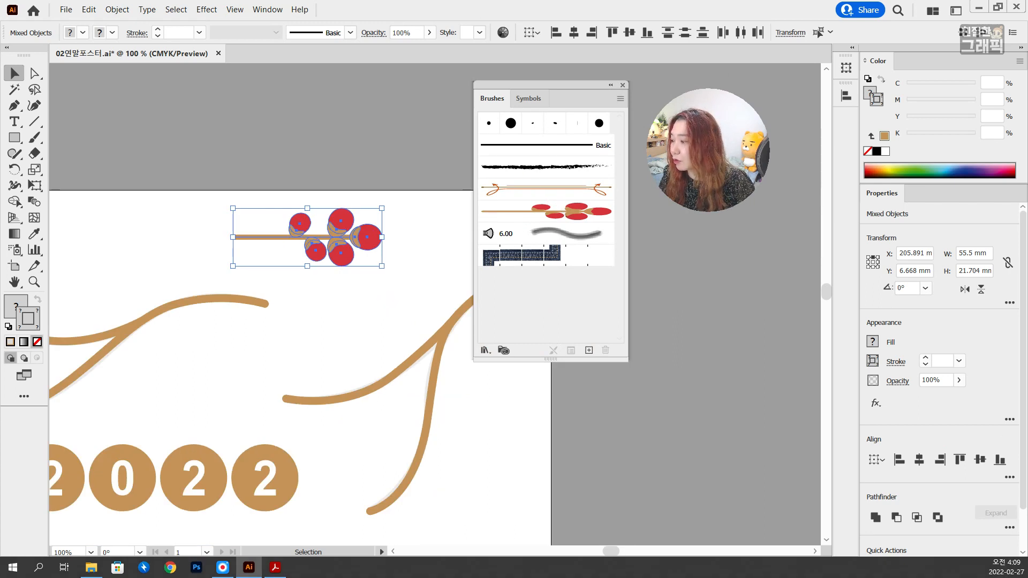
scroll(316, 284, "down", 1)
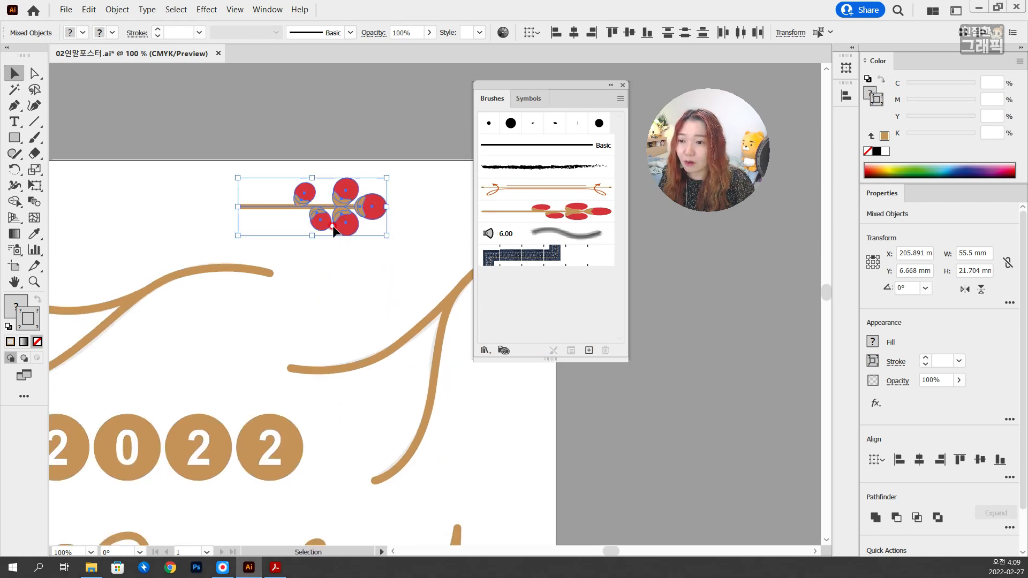
scroll(342, 241, "left", 3)
scroll(363, 255, "down", 2)
left_click_drag(358, 243, 60, 223)
left_click_drag(413, 506, 375, 227)
scroll(419, 306, "up", 1)
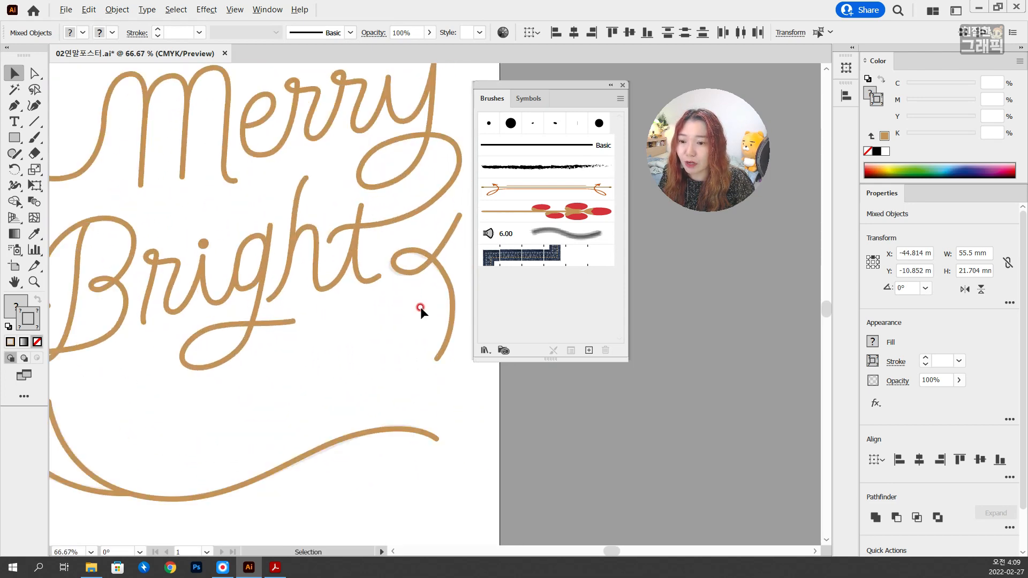
left_click_drag(419, 306, 389, 274)
left_click(388, 277)
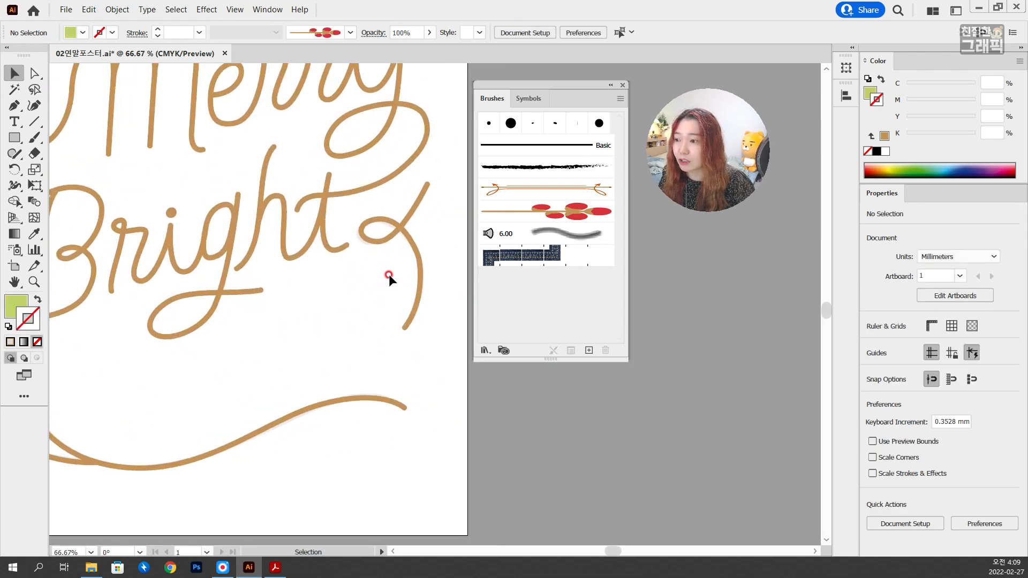
Step: Swap fill and stroke and paint a curved berry sprig with the Paintbrush tool below the end of "Bright", berries toward the lower left
left_click(34, 138)
left_click(34, 139)
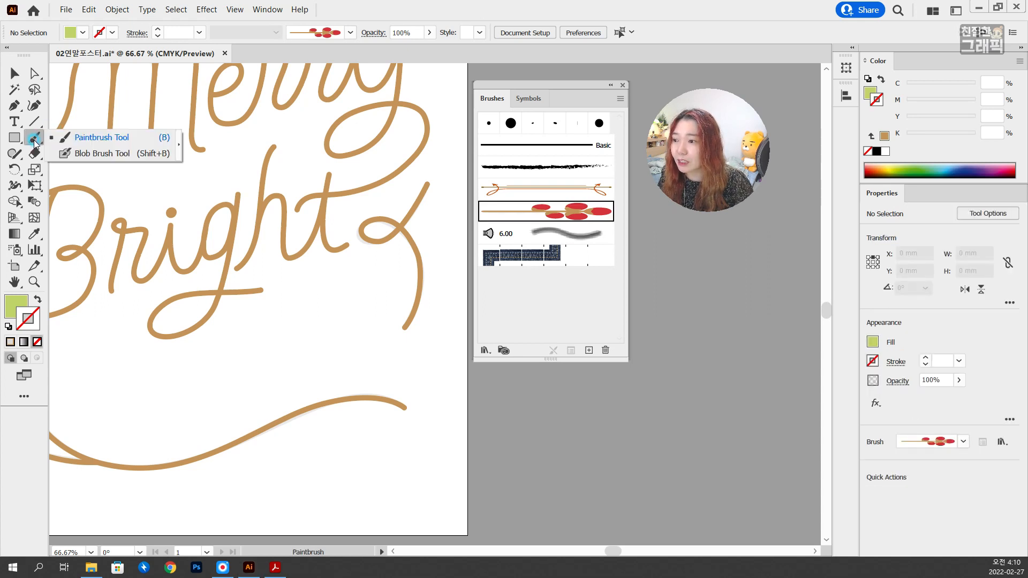
left_click(76, 144)
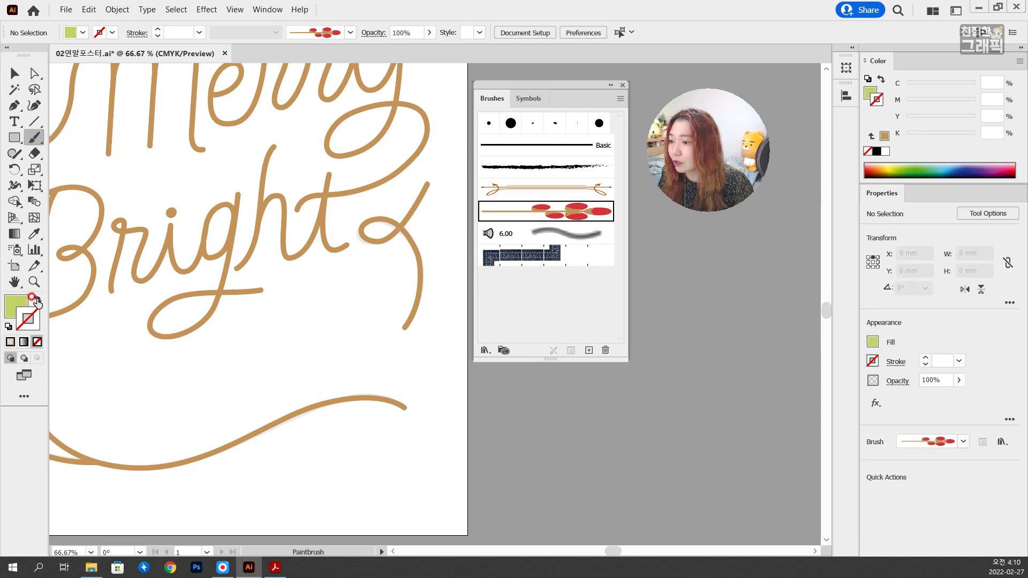
left_click(37, 299)
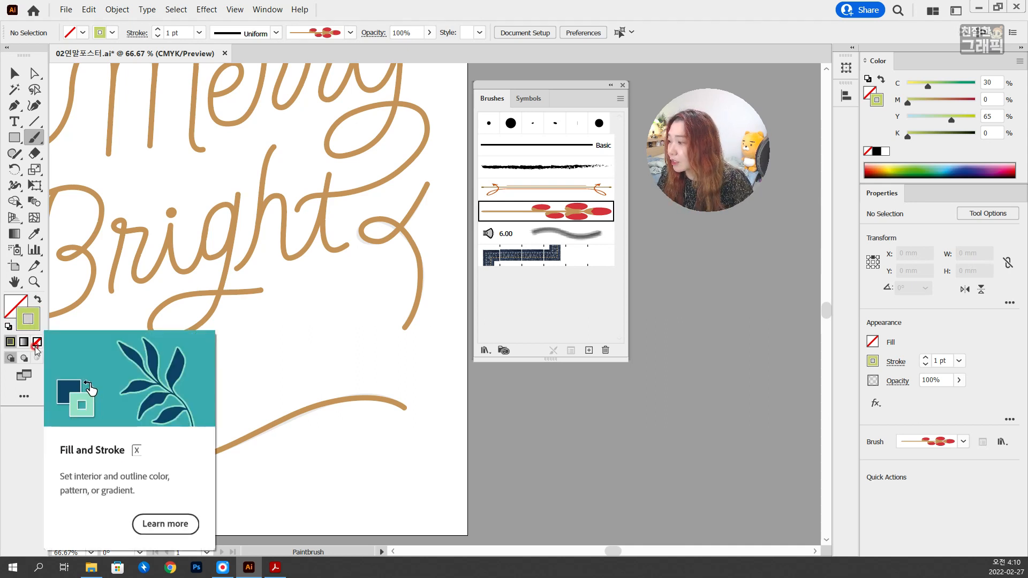
mouse_move(384, 260)
left_mouse_down()
mouse_move(354, 277)
mouse_move(291, 311)
left_mouse_up()
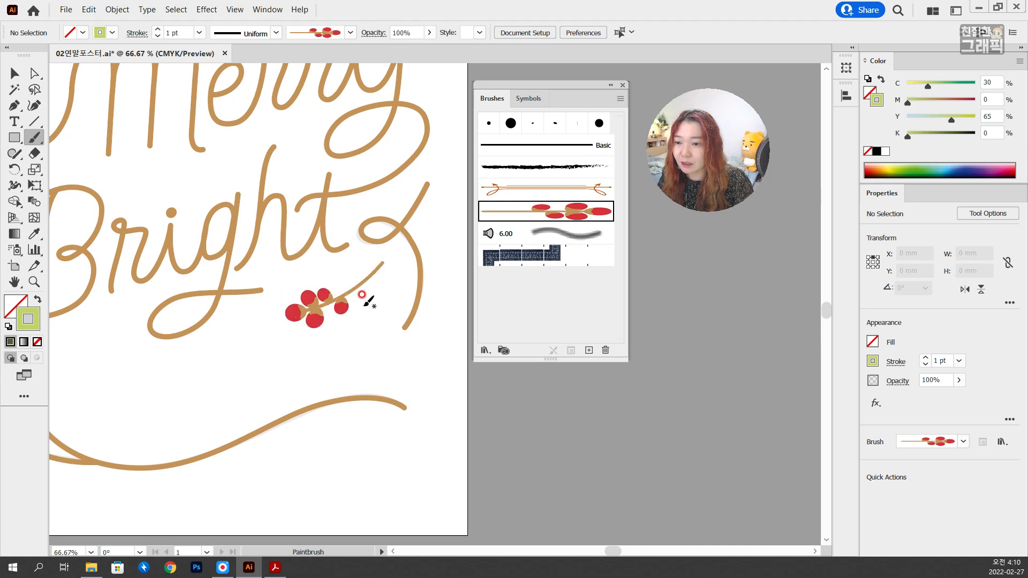
mouse_move(376, 262)
left_mouse_down()
mouse_move(300, 308)
mouse_move(388, 274)
left_mouse_up()
key("Escape")
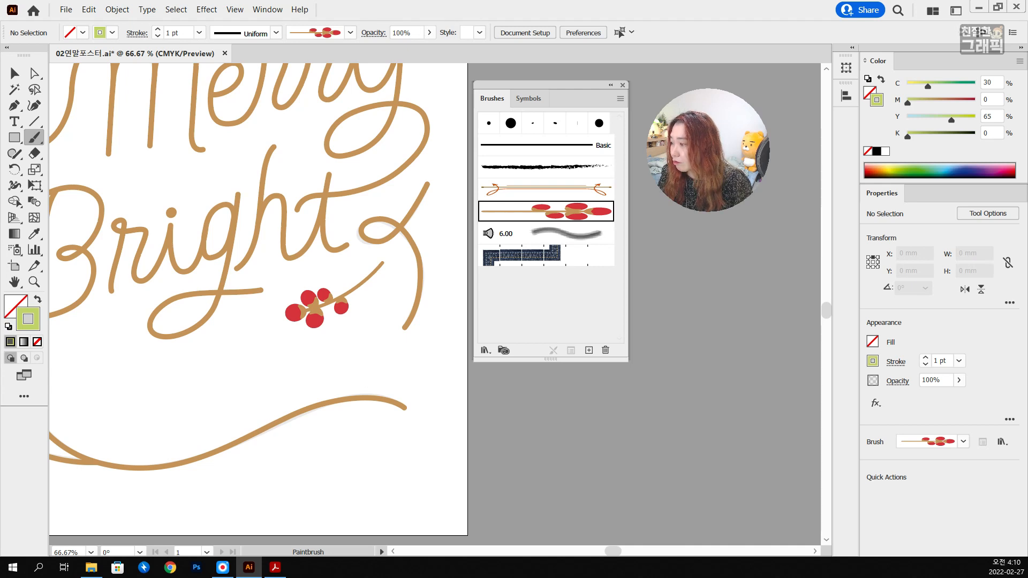
Step: Paint a berry sprig under the right end of the bottom swirl with its berries pointing right, redoing unsatisfactory strokes
mouse_move(227, 374)
left_mouse_down()
mouse_move(236, 360)
mouse_move(288, 372)
mouse_move(275, 378)
mouse_move(153, 351)
mouse_move(140, 327)
left_mouse_up()
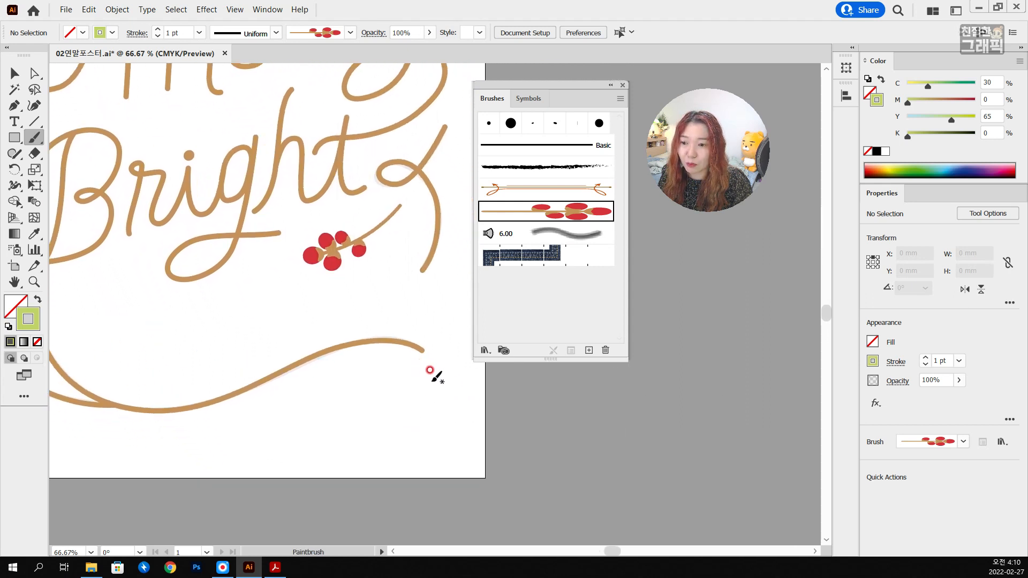
mouse_move(346, 371)
left_mouse_down()
mouse_move(396, 358)
mouse_move(436, 389)
left_mouse_up()
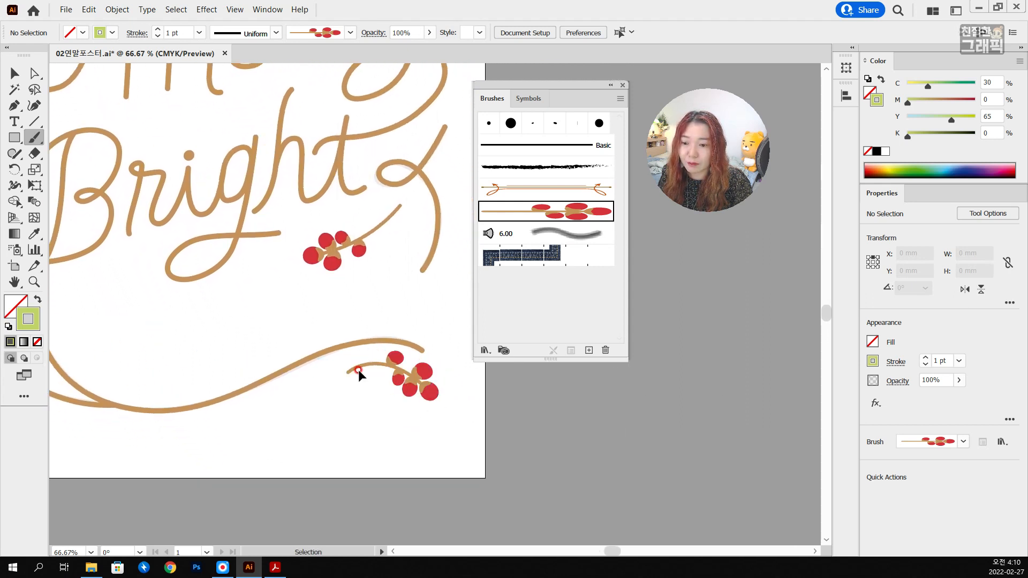
key("ctrl+z")
left_click_drag(348, 370, 443, 383)
key("ctrl+z")
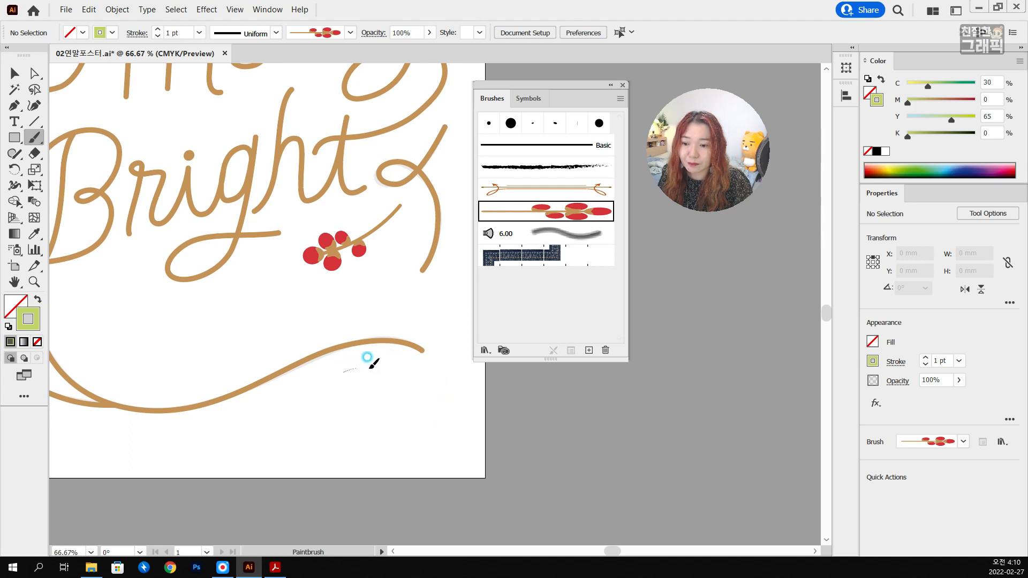
left_click_drag(346, 368, 437, 391)
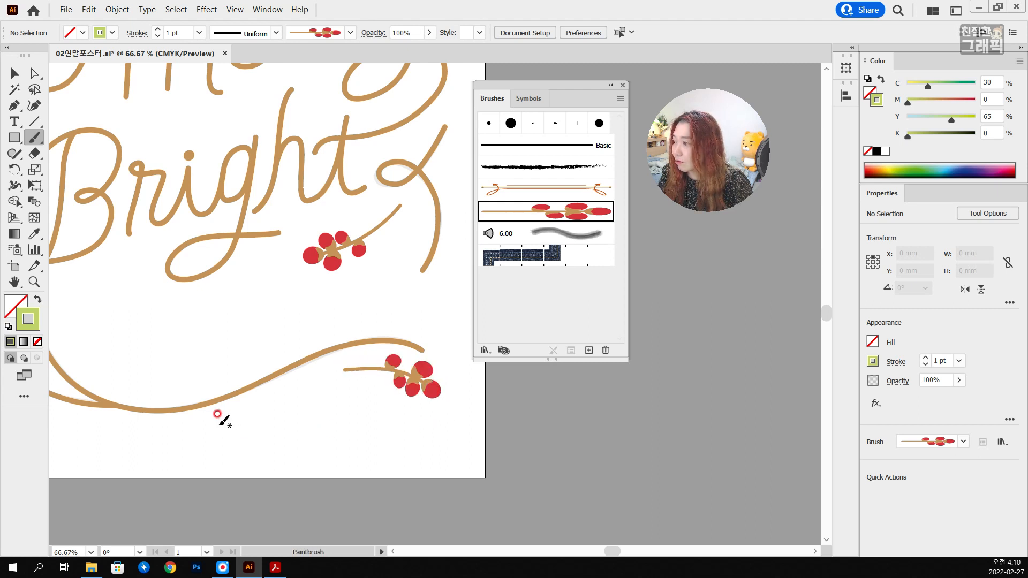
Step: Paint a curved berry sprig rising from the bottom swirl toward the "B" of "Bright", undoing the unsatisfactory attempts
key("space")
mouse_move(227, 388)
left_mouse_down()
mouse_move(264, 355)
mouse_move(319, 340)
left_mouse_up()
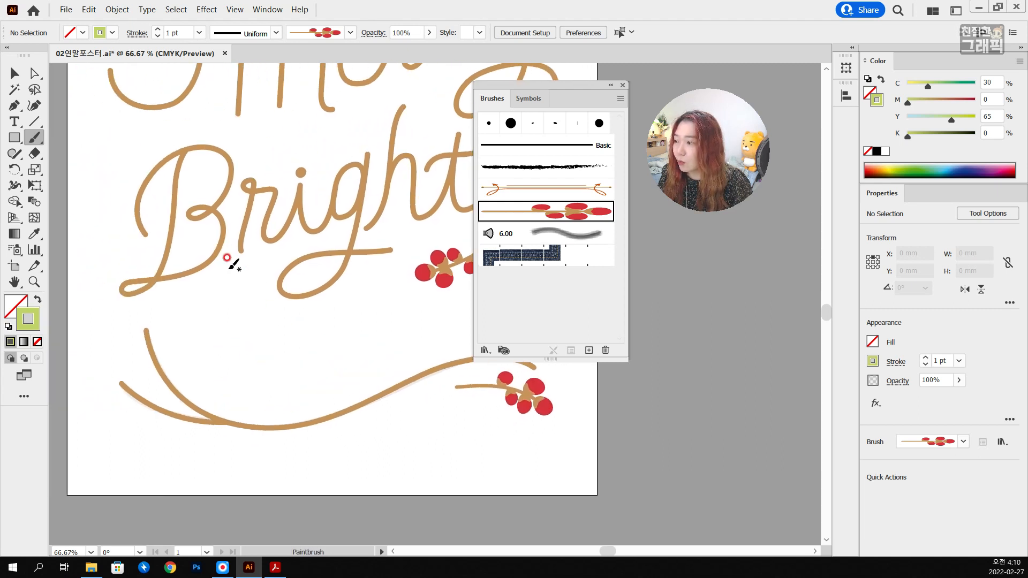
mouse_move(222, 275)
left_mouse_down()
mouse_move(263, 340)
mouse_move(236, 276)
left_mouse_up()
key("ctrl+z")
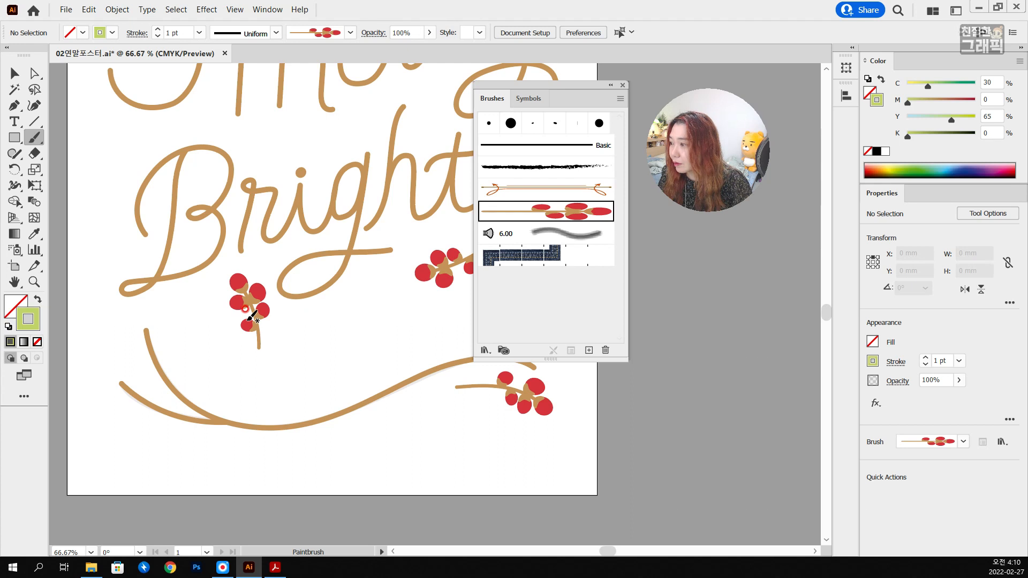
key("ctrl+z")
mouse_move(261, 352)
left_mouse_down()
mouse_move(241, 294)
mouse_move(217, 277)
left_mouse_up()
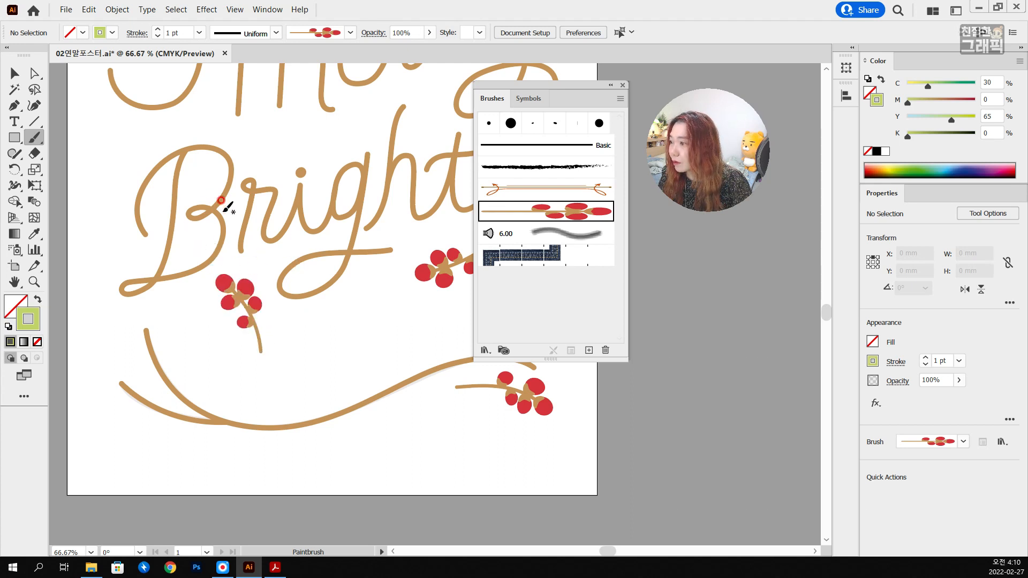
Step: Move the single green leaf from the pasteboard onto the large upper-left swirl and rotate it to lie nearly horizontal
left_click_drag(281, 88, 268, 203)
scroll(267, 204, "down", 1)
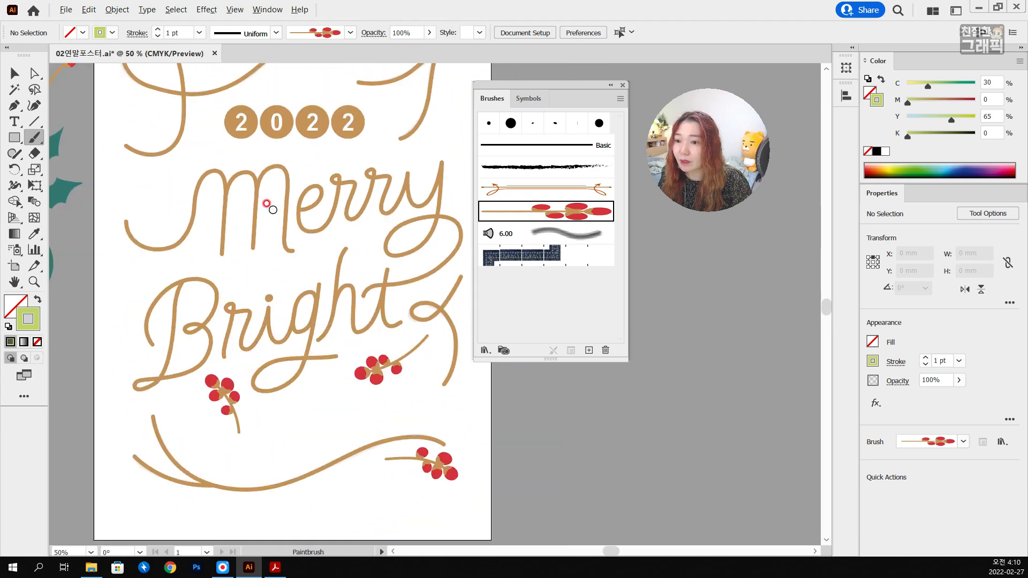
scroll(267, 206, "down", 1)
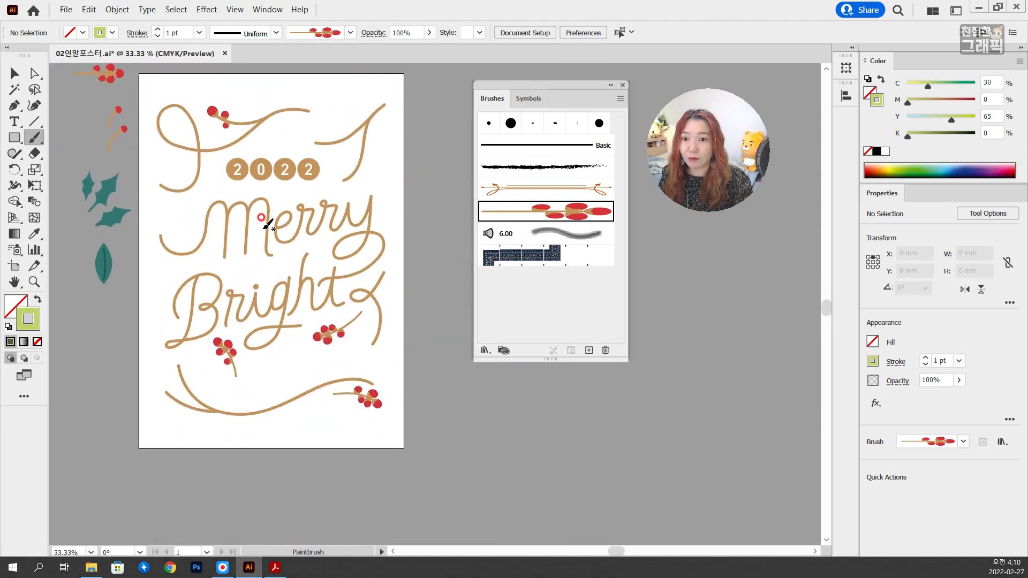
left_click(15, 73)
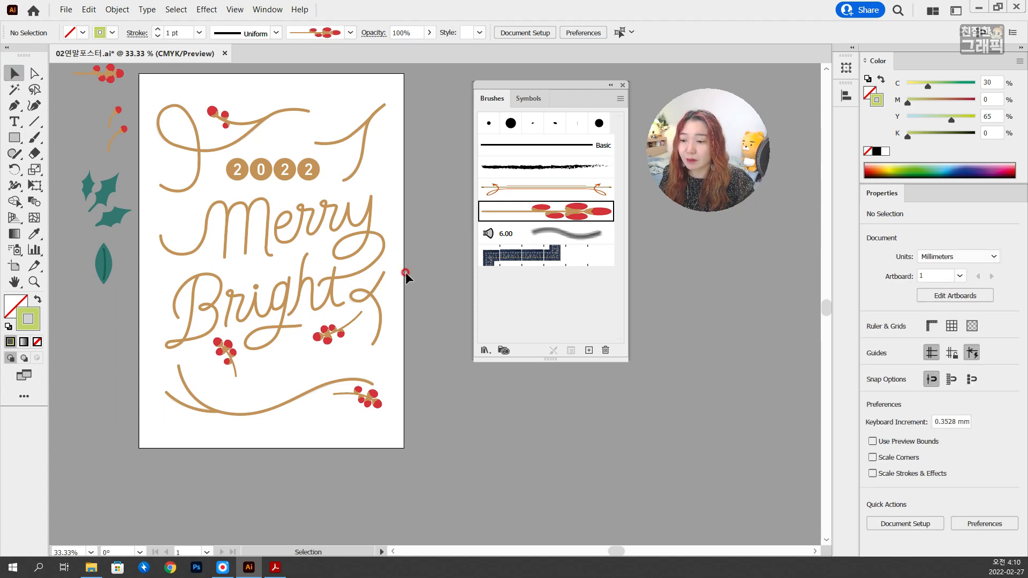
left_click_drag(195, 210, 213, 223)
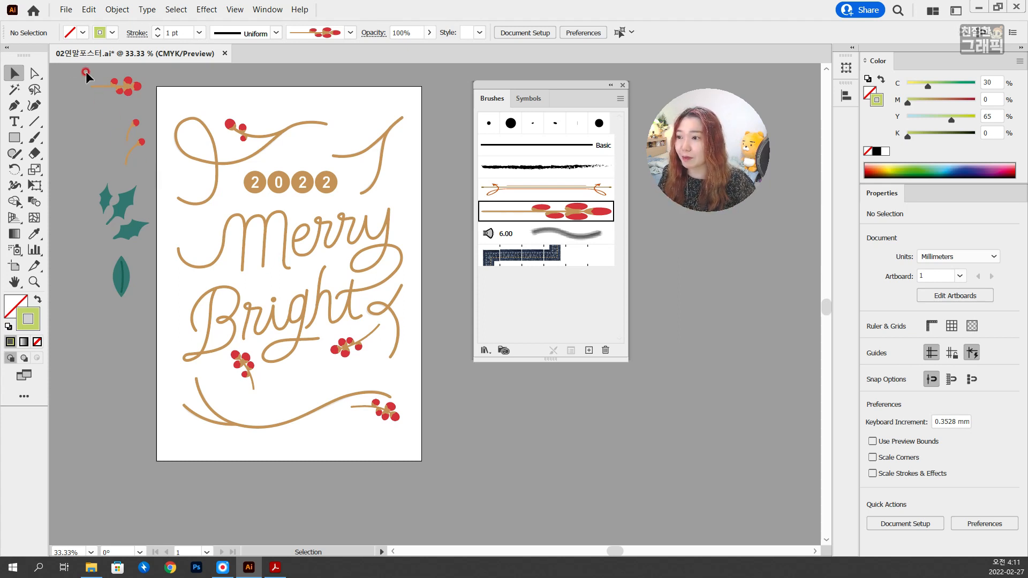
left_click(13, 73)
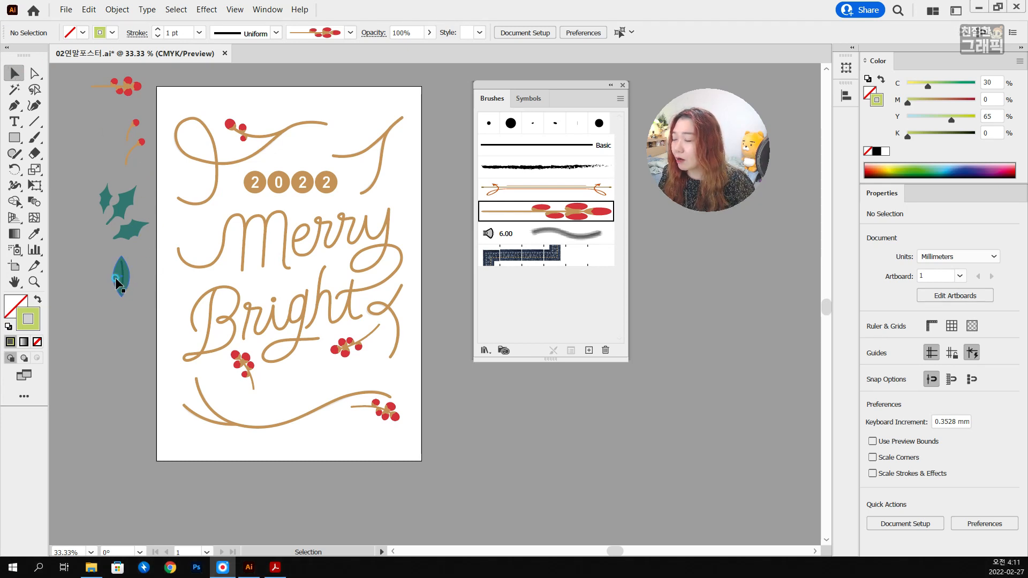
left_click_drag(118, 282, 182, 214)
Step: Place a smaller, rotated copy of the green leaf at the tip of the upper-right swirl and deselect it
left_click_drag(188, 172, 370, 133)
left_click(177, 234)
key("ctrl+z")
left_click(408, 178)
left_click(371, 133)
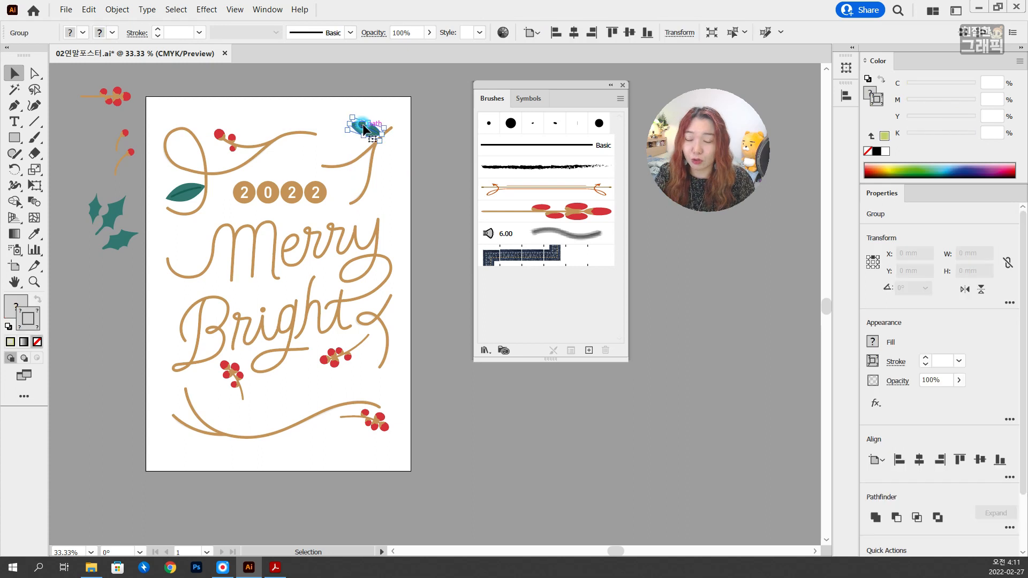
left_click(403, 175)
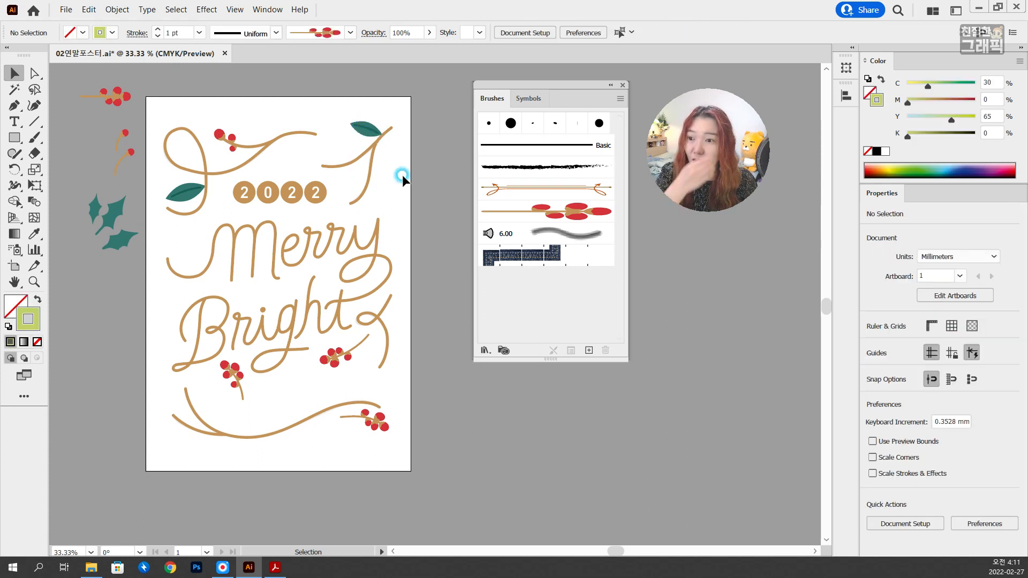
Step: Rotate the green leaf on the upper-left swirl slightly so that its end meets the gold curve
left_click(119, 220)
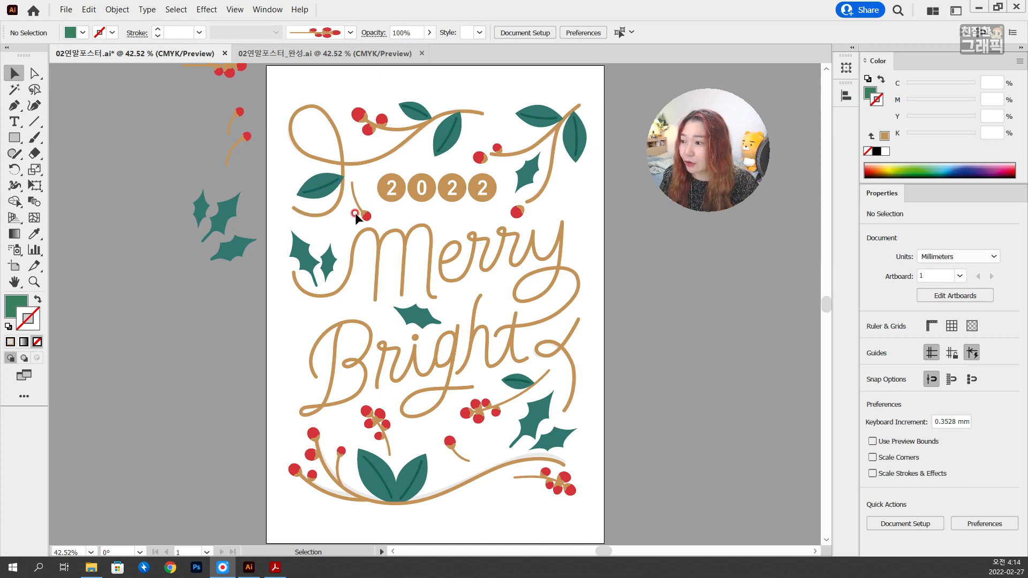
scroll(339, 189, "up", 1)
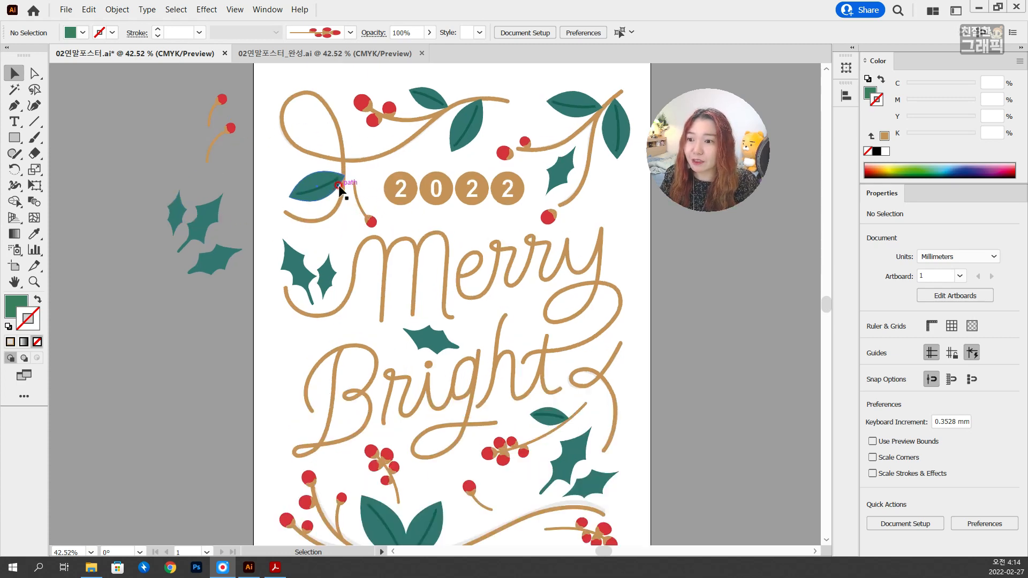
left_click(340, 188)
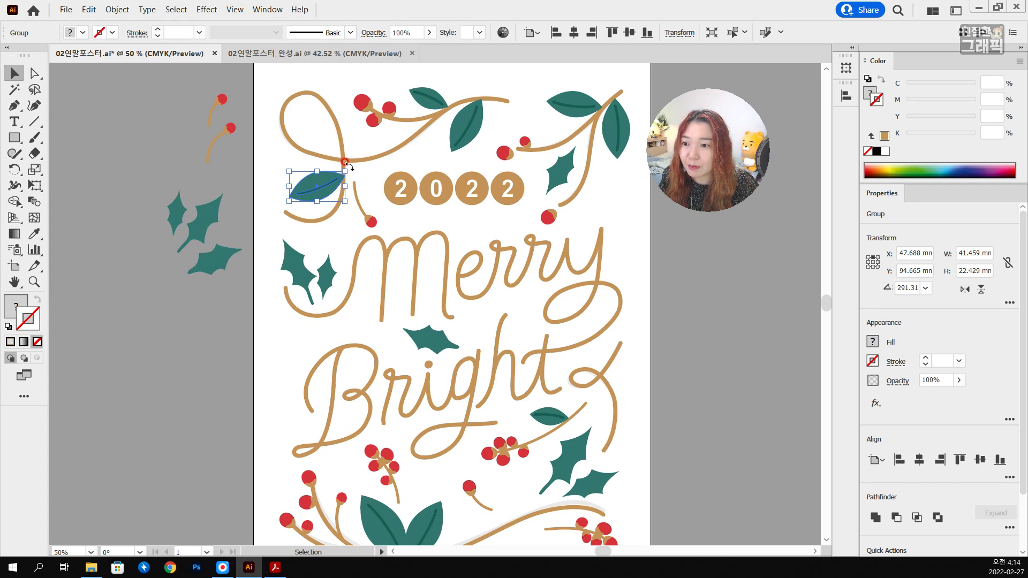
left_click_drag(344, 161, 343, 158)
left_click(392, 178)
left_click(370, 159)
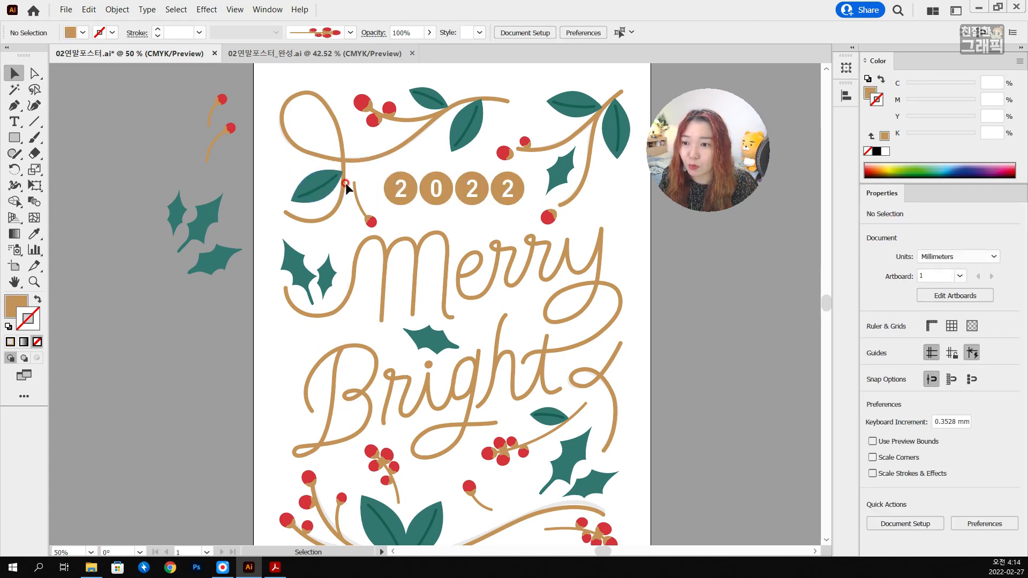
left_click(325, 179)
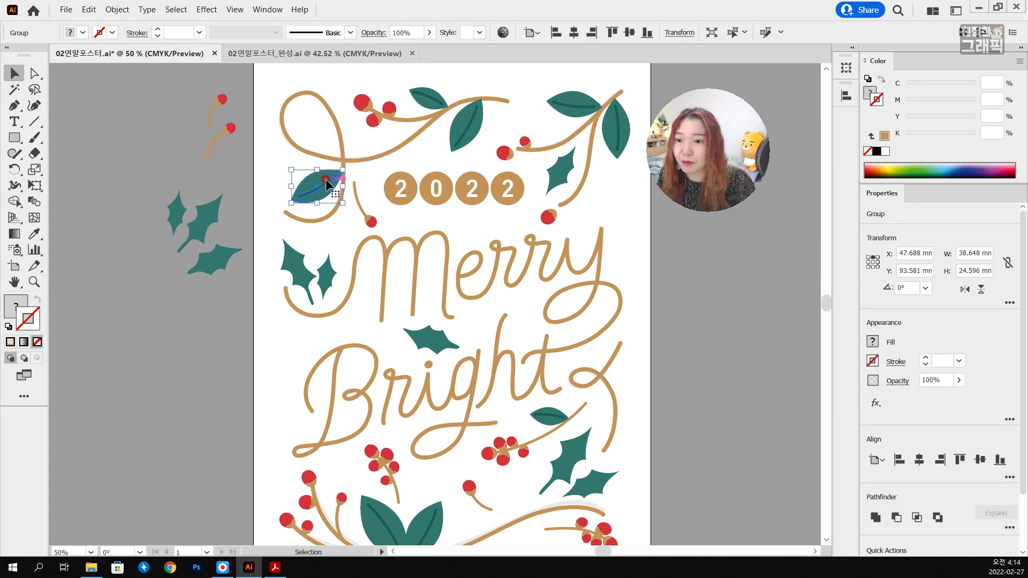
Step: Reposition the pair of red berries at the tip of the upper-right branch so they meet the stem
scroll(558, 186, "up", 2)
left_click_drag(454, 105, 462, 173)
left_click(415, 203)
left_click(519, 167)
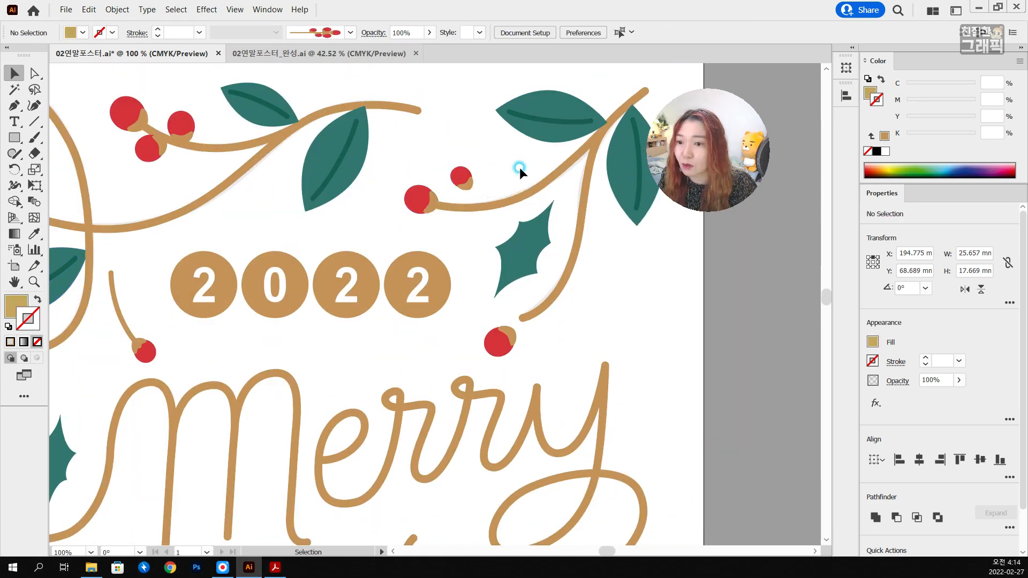
Step: Draw a short curved stem with the Pen tool from the smaller berry to the upper-right branch, matching the branch's gold 8 pt stroke
scroll(519, 167, "up", 3)
key("p")
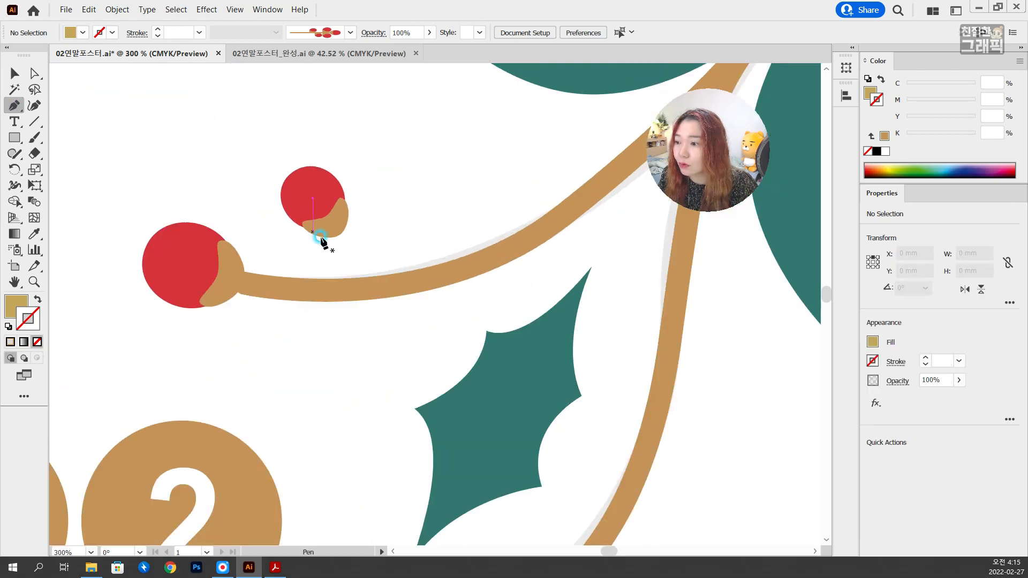
left_click(386, 285, "ctrl")
left_click(395, 242, "ctrl")
left_click(331, 230)
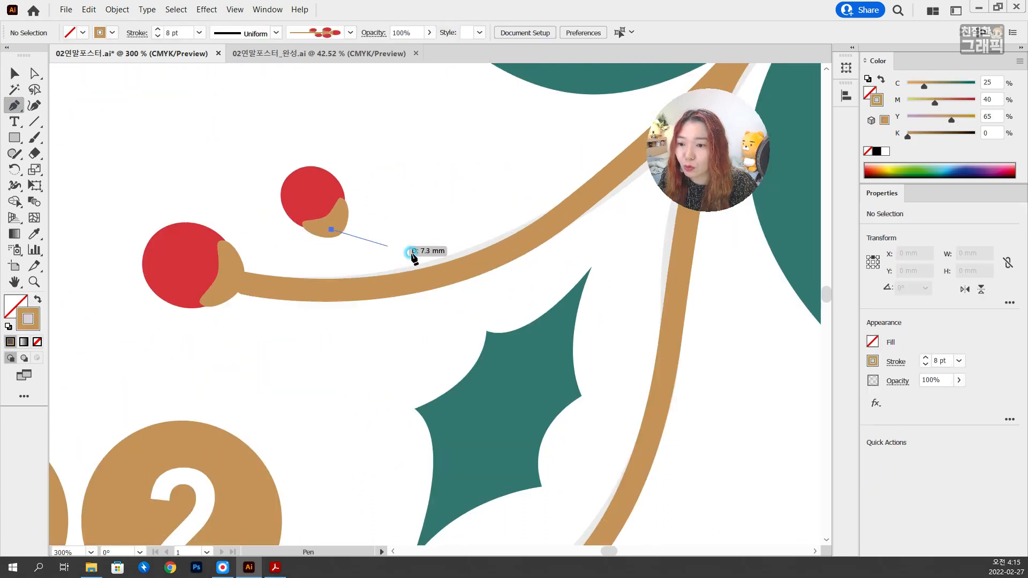
left_click_drag(493, 257, 608, 227)
key("v")
left_click(328, 133)
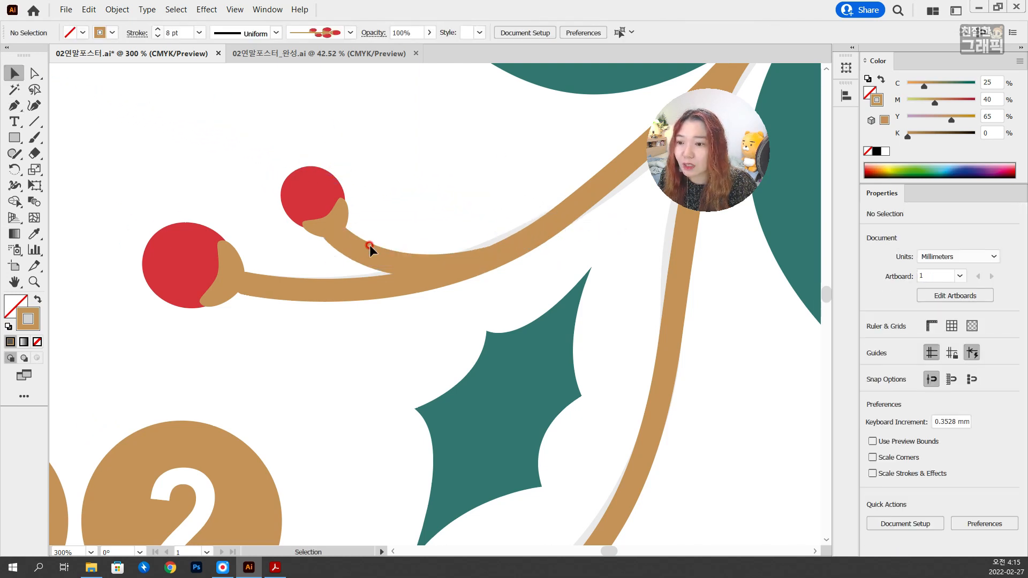
Step: Reduce the new berry stem's stroke weight to 4 pt
left_click(369, 247)
left_click(158, 36)
left_click(159, 36)
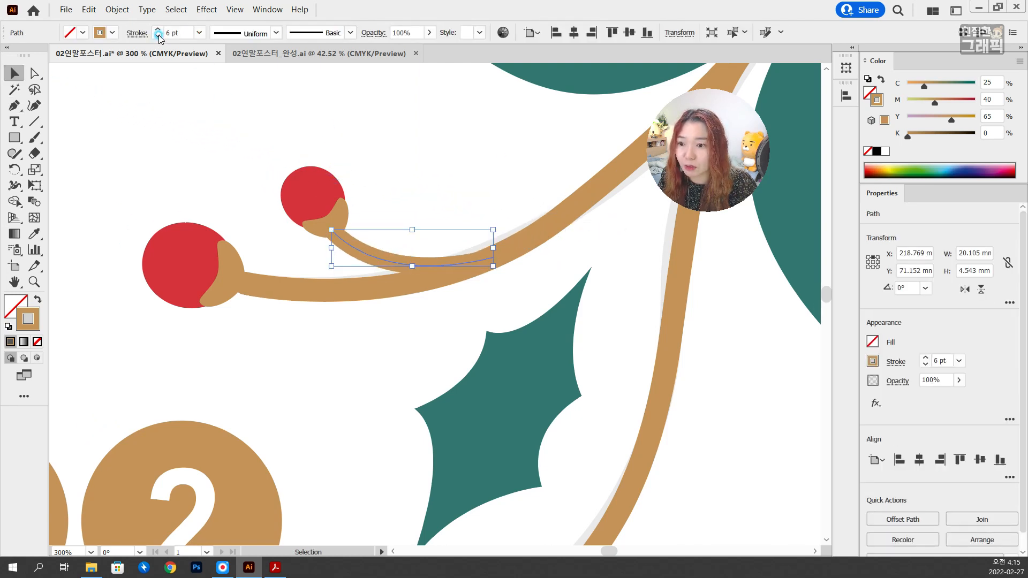
left_click(158, 37)
left_click(159, 36)
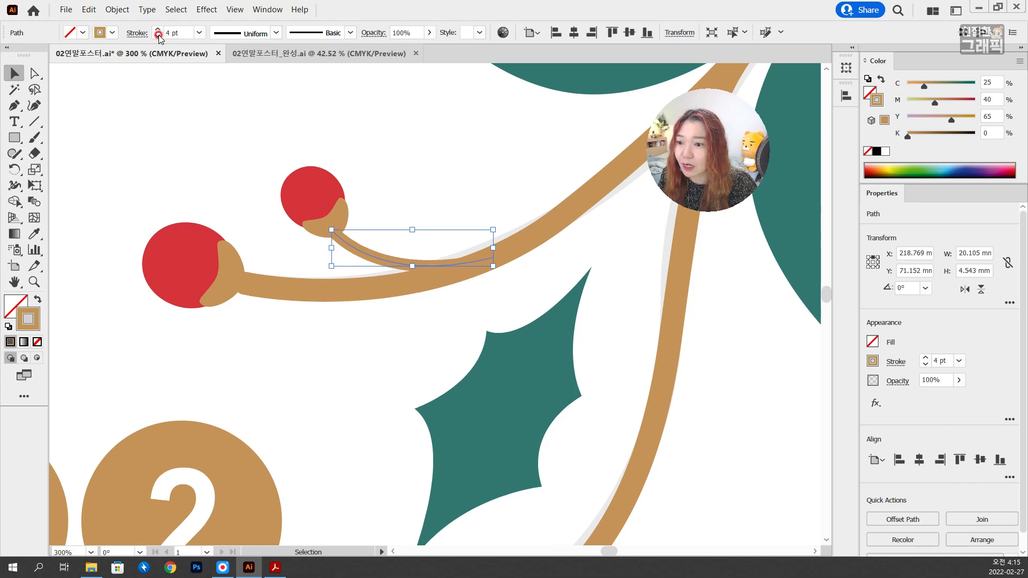
Step: Undo the last change and nudge the smaller berry slightly toward the end of its new stem
left_click(364, 110)
key("ctrl+z")
left_click(409, 147)
left_click_drag(336, 202, 333, 205)
left_click(379, 188)
scroll(417, 212, "down", 5)
left_click_drag(507, 286, 495, 245)
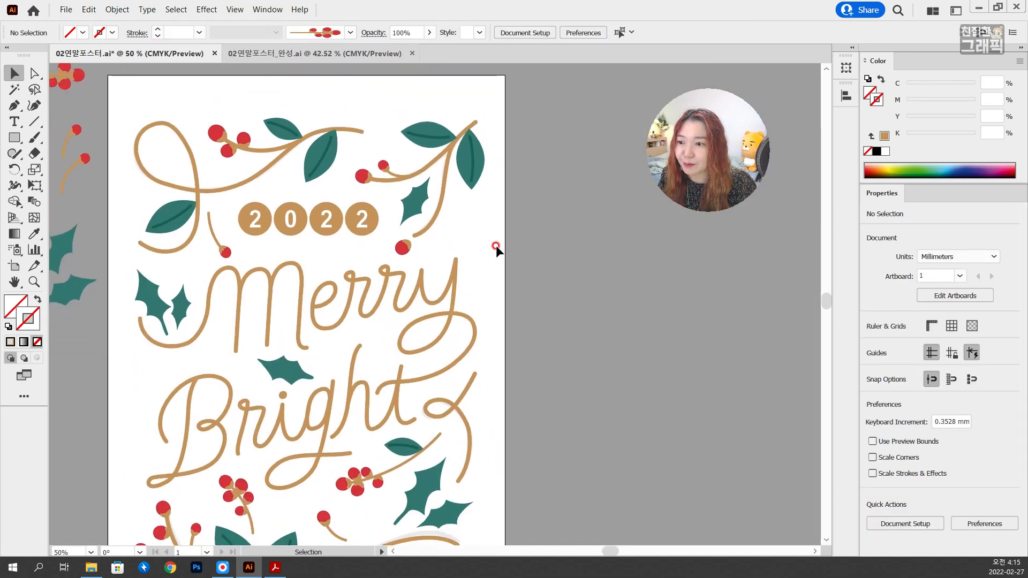
Step: Delete the leftover berry sprigs and holly leaves from the pasteboard beside the poster
scroll(496, 245, "down", 1)
scroll(541, 278, "up", 1)
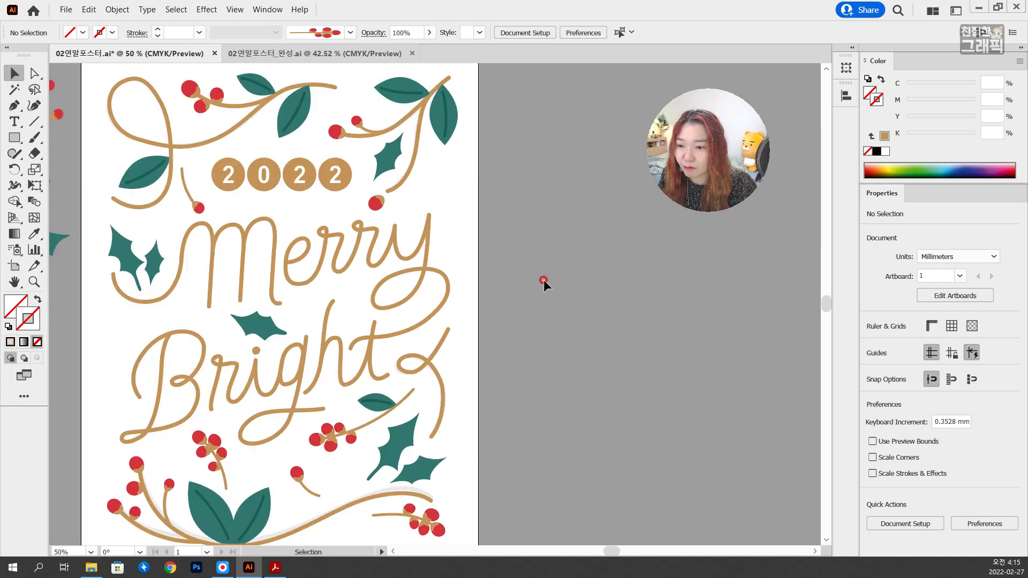
left_click_drag(543, 279, 550, 296)
key("ctrl+0")
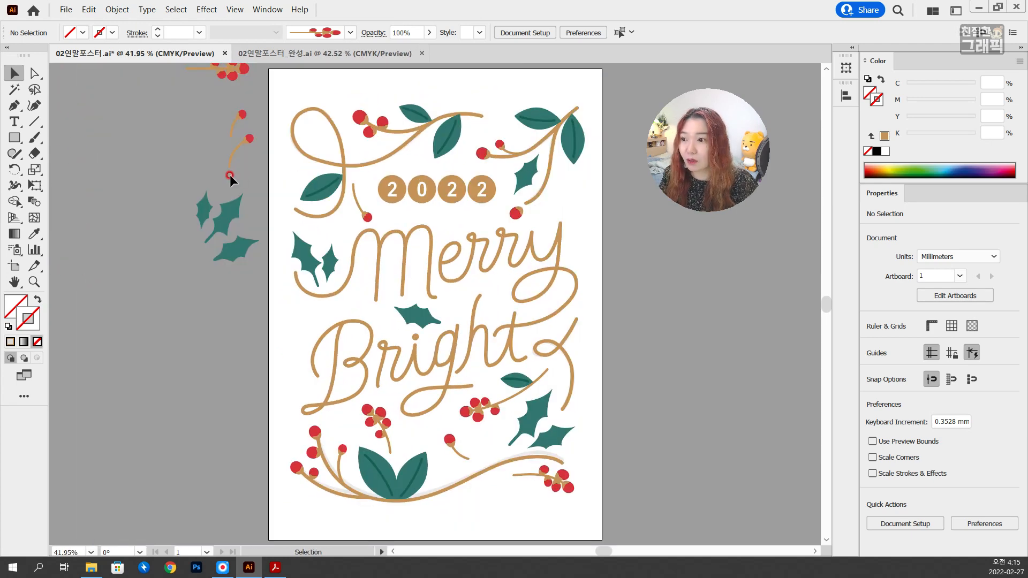
scroll(202, 137, "up", 2)
left_click_drag(245, 361, 213, 342)
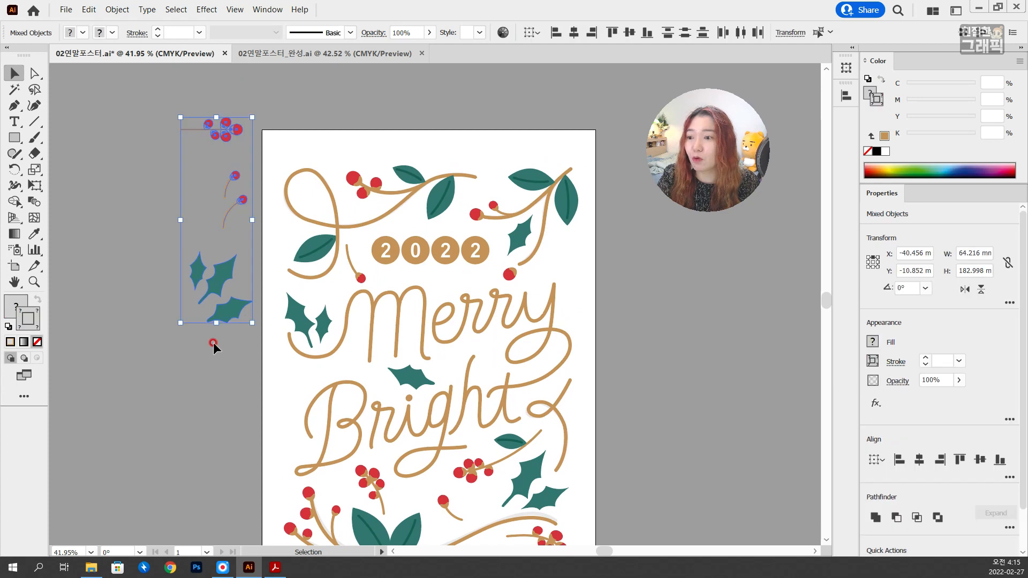
key("Delete")
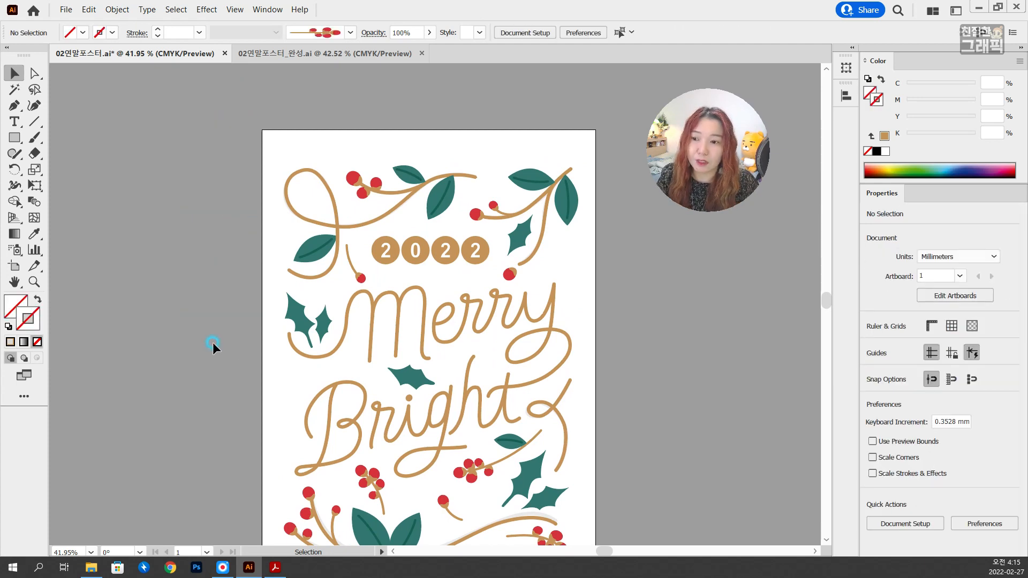
Step: Add the point text "I WISH YOU" in the blank margin above the upper-left swirl
key("ctrl+0")
left_click_drag(492, 353, 430, 348)
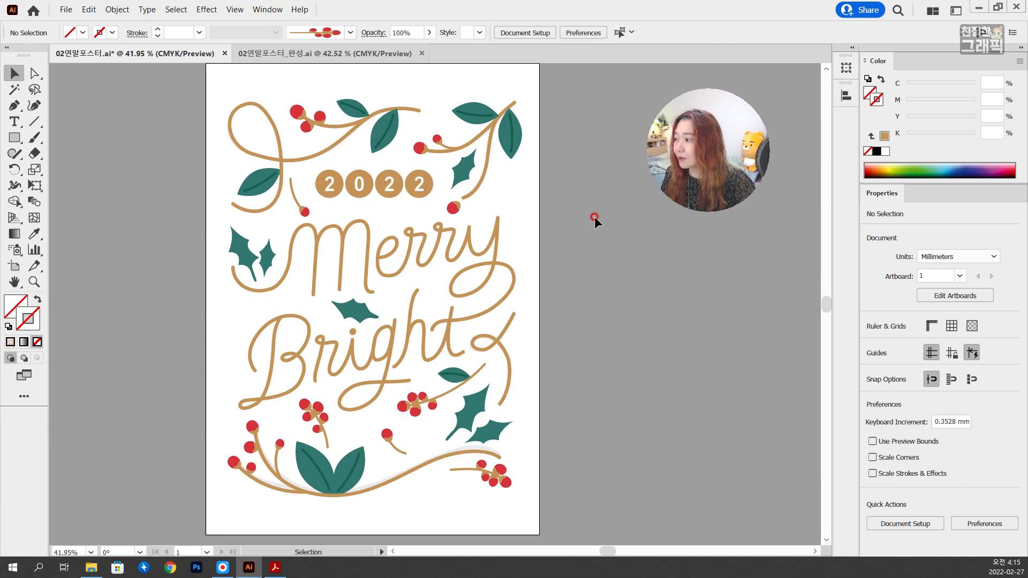
left_click(14, 122)
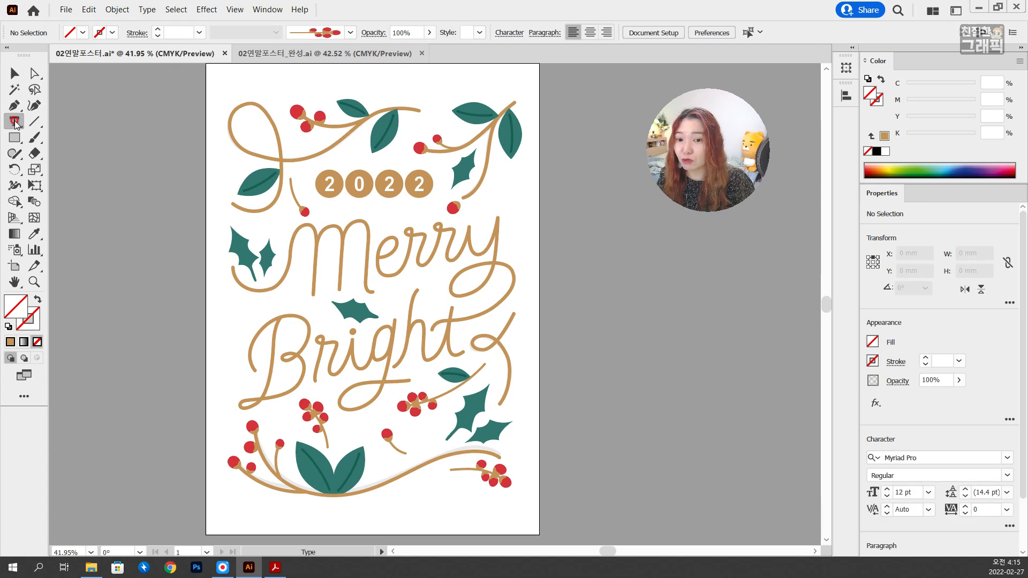
left_click_drag(282, 114, 289, 214)
left_click(269, 169)
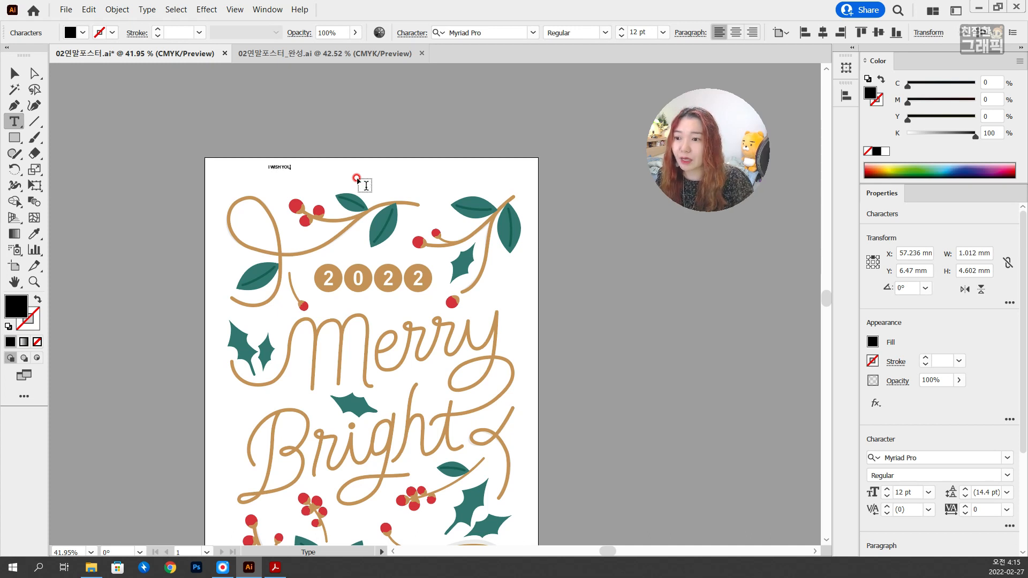
type("I WISH YOU")
Step: Scale the "I WISH YOU" text up to about 74.5 pt and move it just above the artboard
left_click(14, 74)
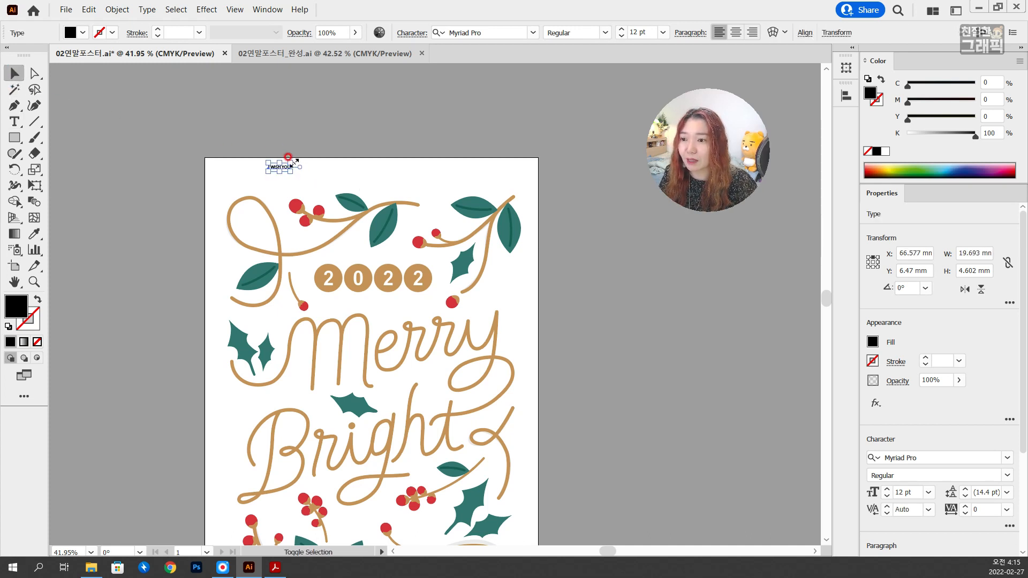
left_click_drag(292, 163, 378, 155)
left_click(475, 131)
left_click(376, 155)
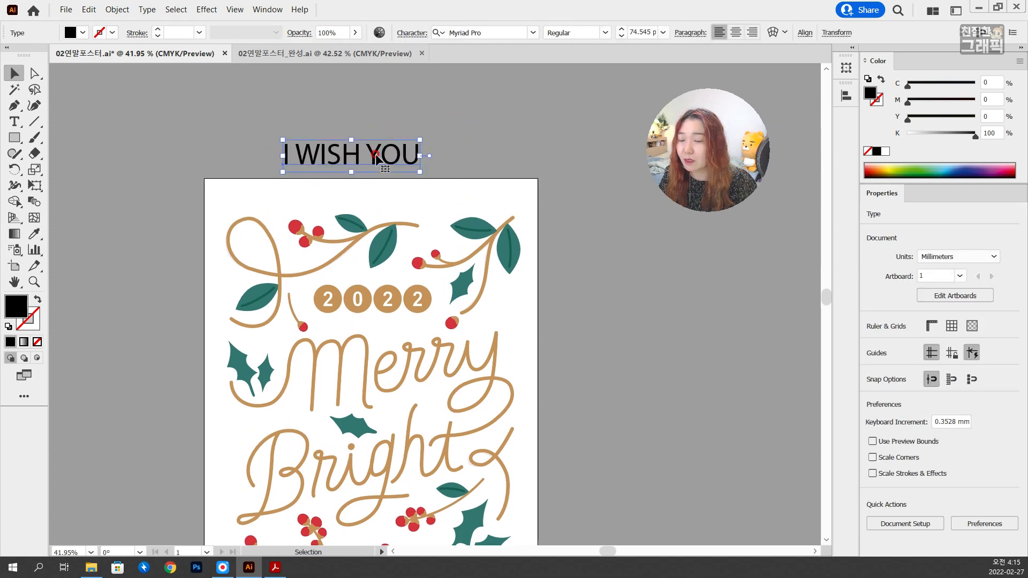
key("ctrl+y")
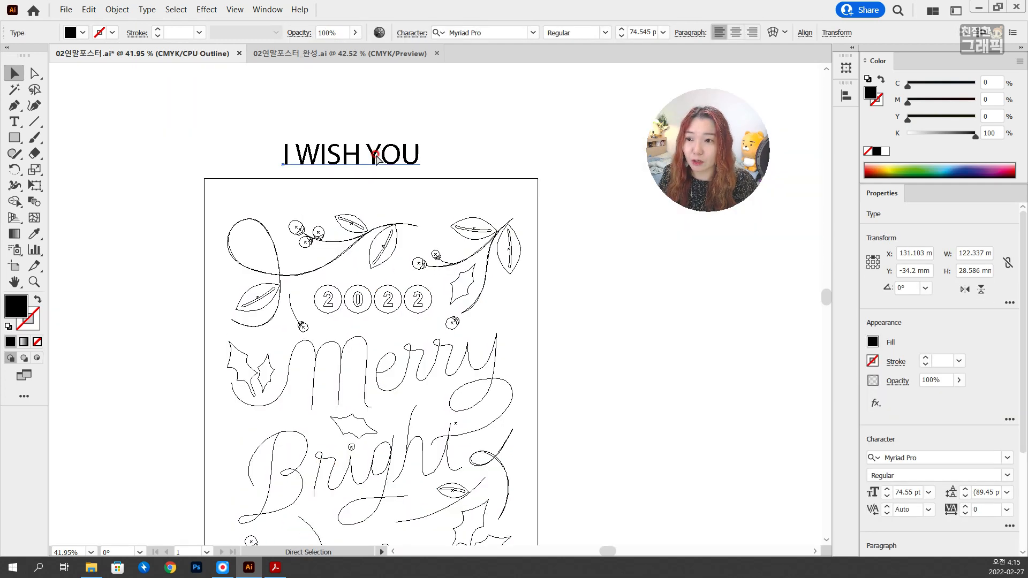
key("ctrl+y")
Step: Change the font of the "I WISH YOU" text to Universal Serif Regular
key("ctrl+t")
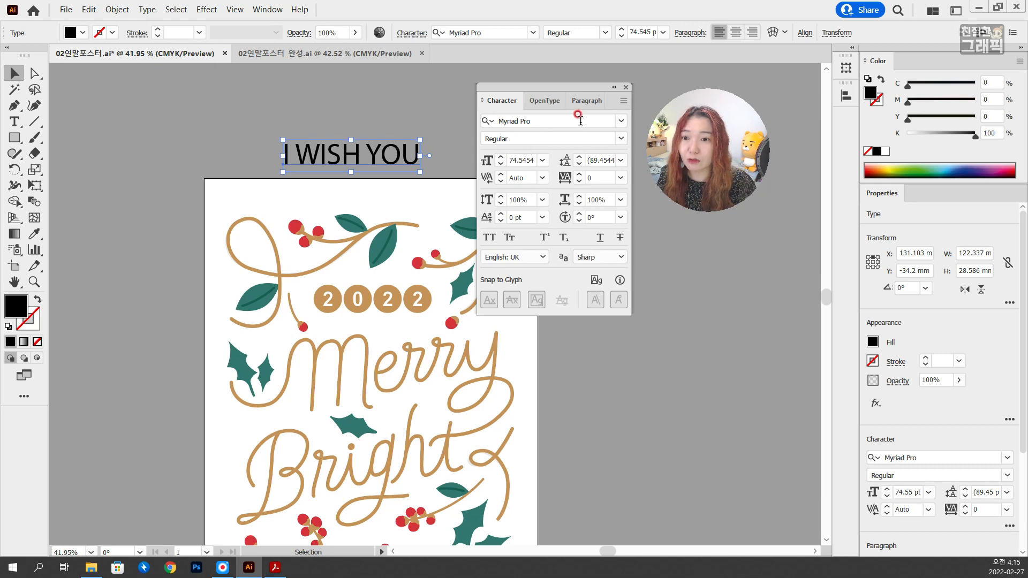
left_click(570, 119)
type("univer")
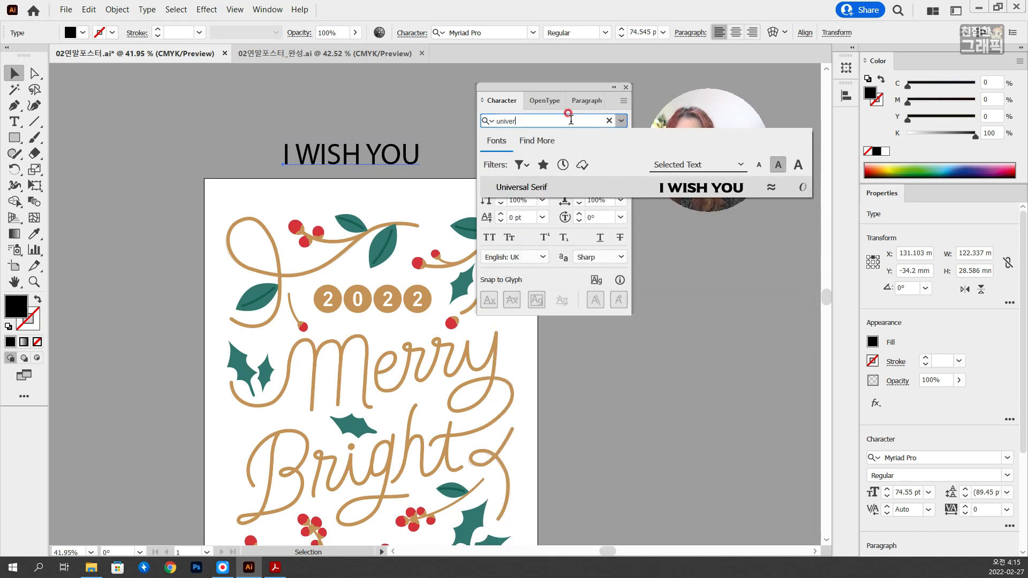
left_click(550, 188)
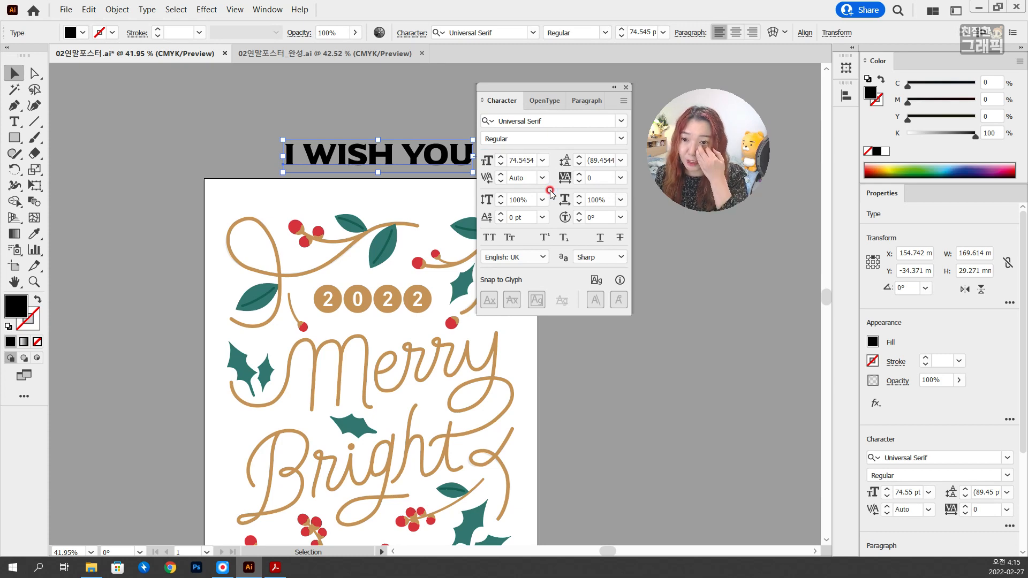
left_click(551, 120)
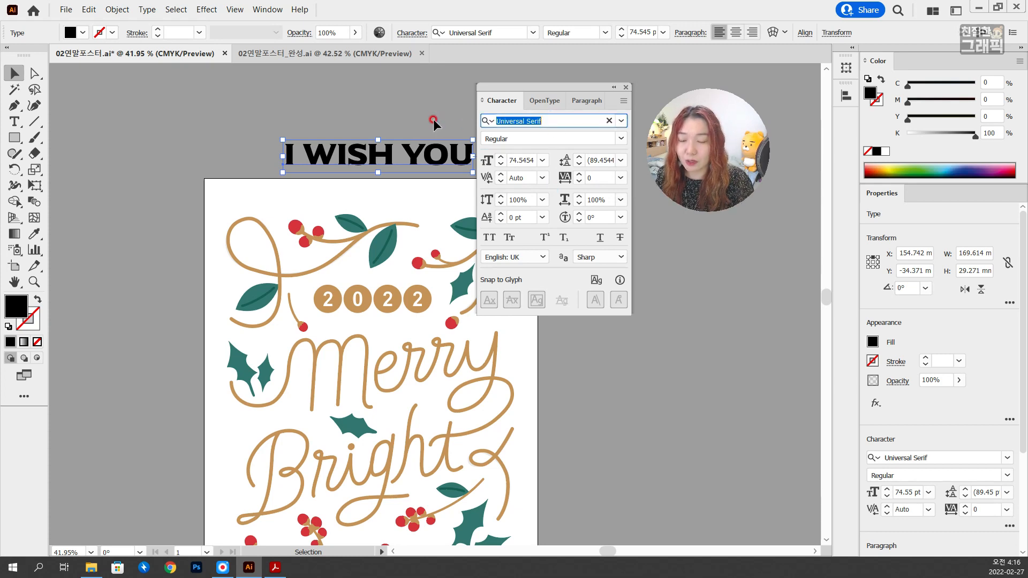
type("uni")
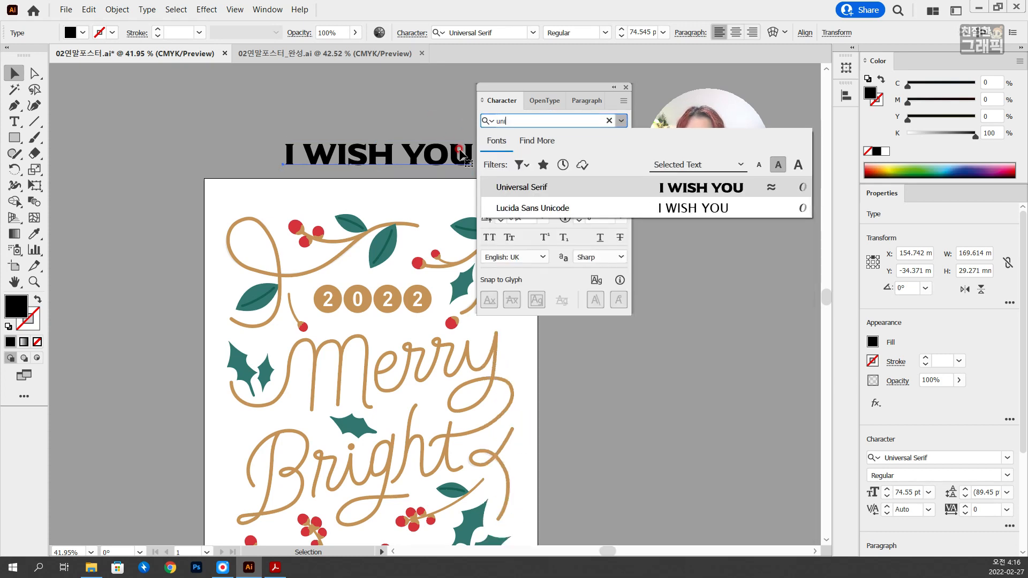
left_click(545, 182)
left_click(528, 121)
left_click(528, 138)
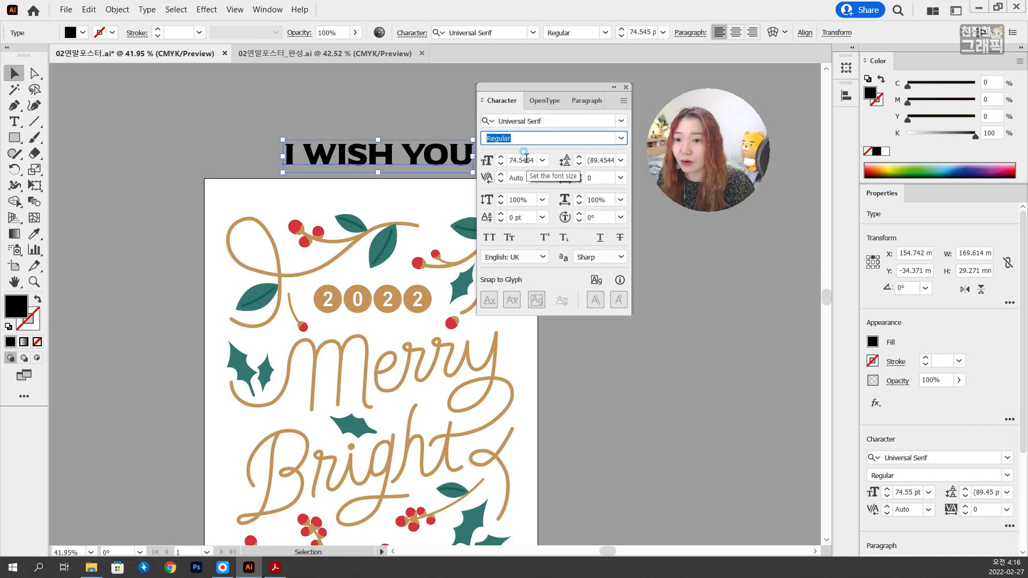
Step: Set the "I WISH YOU" text to a 50 pt font size, 60 pt leading and 700 tracking
left_click(526, 159)
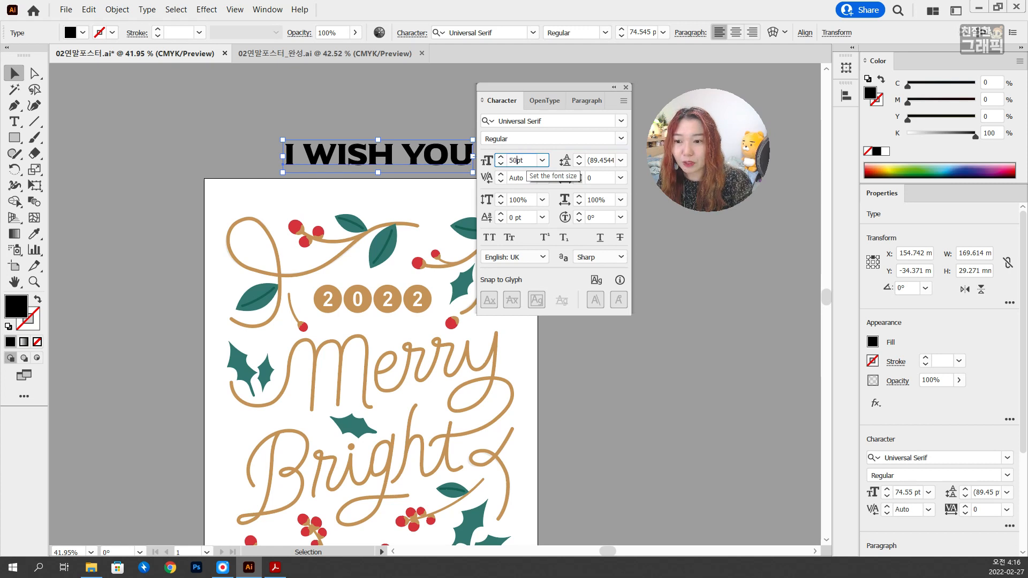
key("Tab")
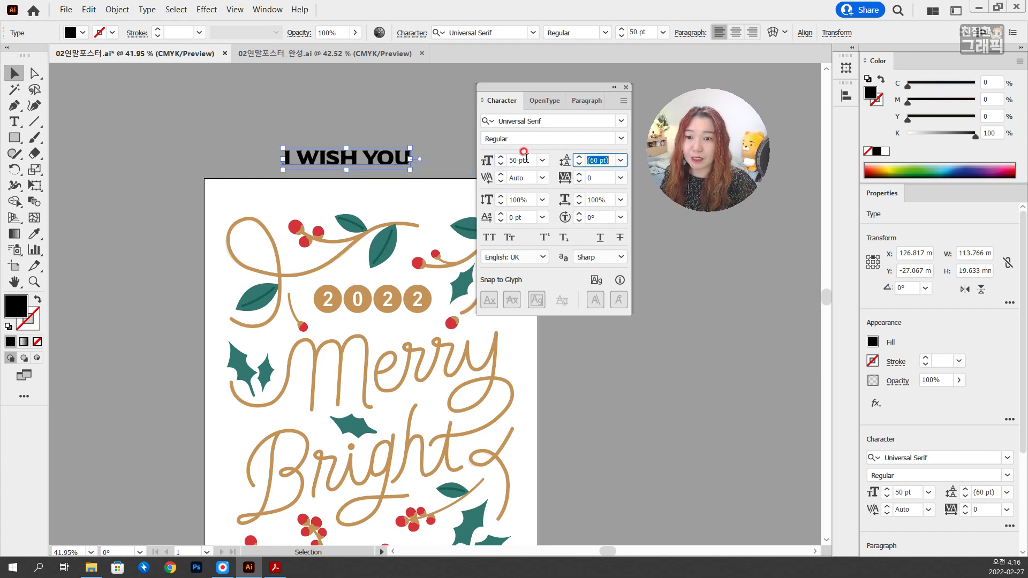
left_click(605, 197)
left_click(605, 176)
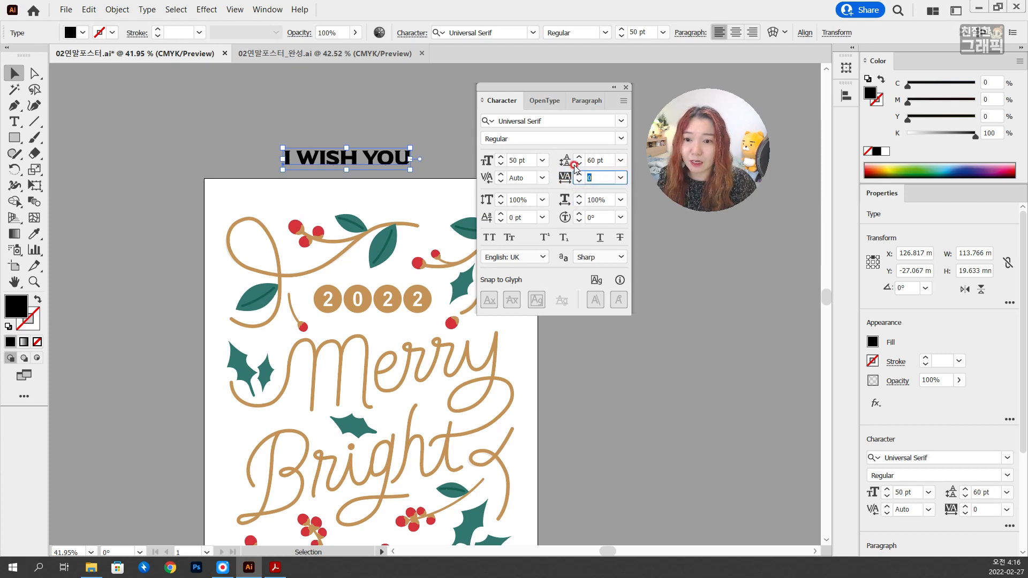
type("700")
key("Return")
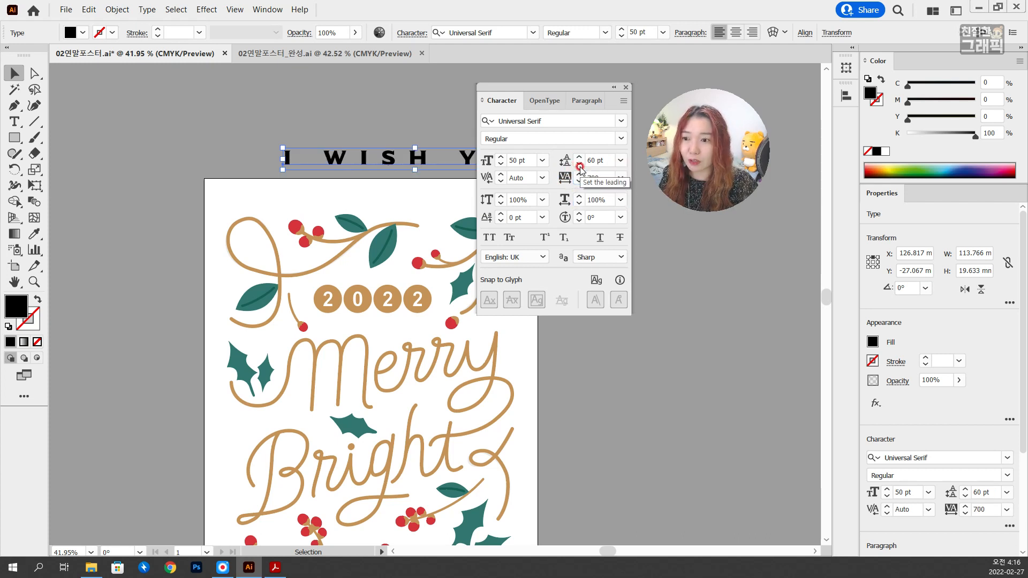
Step: Place the "I WISH YOU" line across the top margin of the poster, above the swirls
left_click(208, 80)
mouse_move(363, 158)
left_mouse_down()
mouse_move(284, 164)
mouse_move(312, 118)
mouse_move(373, 165)
left_mouse_up()
left_click(373, 278)
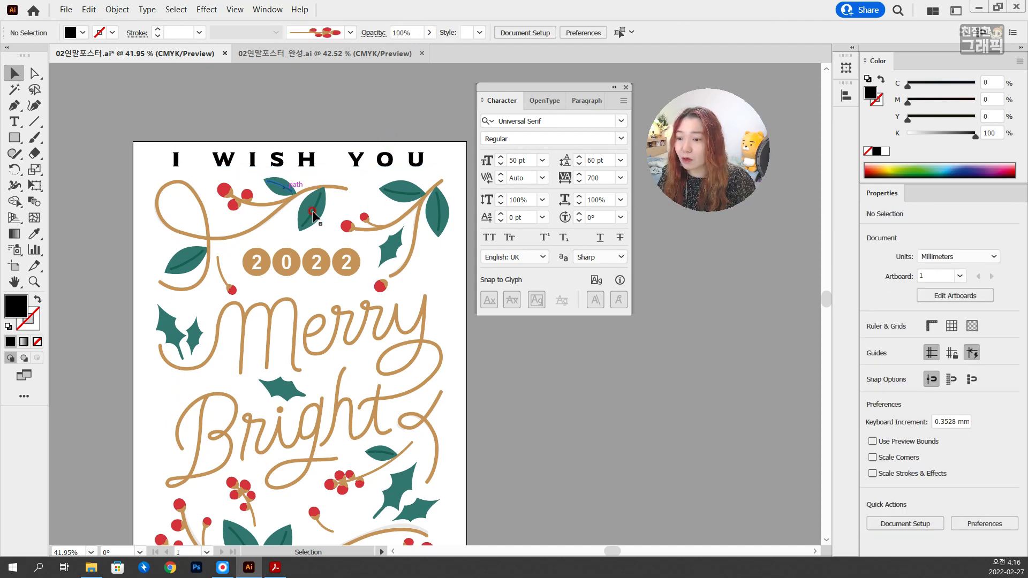
Step: Position the "I WISH YOU" line below the bottom swirl, near the poster's lower edge
scroll(331, 225, "down", 3)
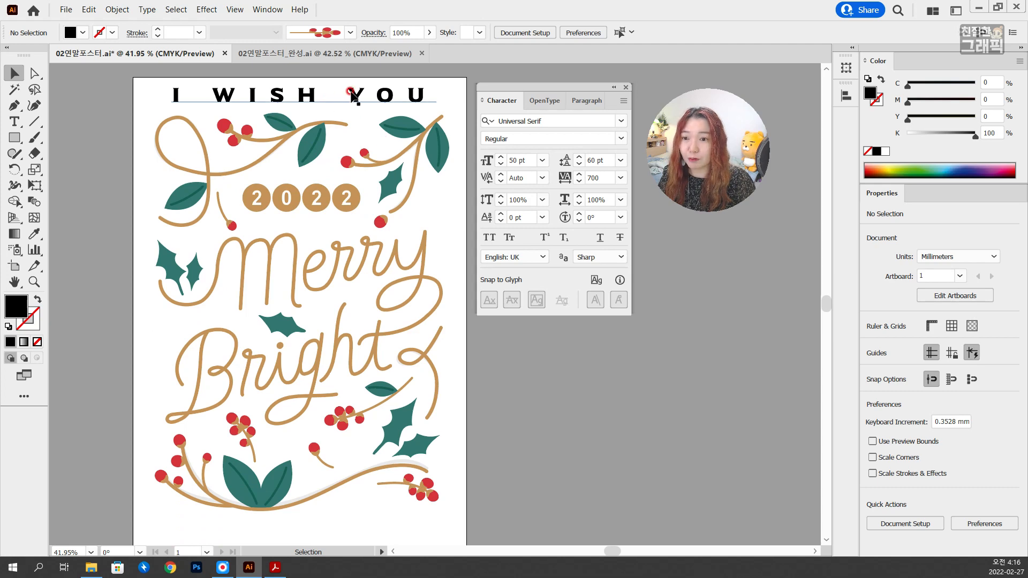
left_click_drag(353, 98, 312, 426)
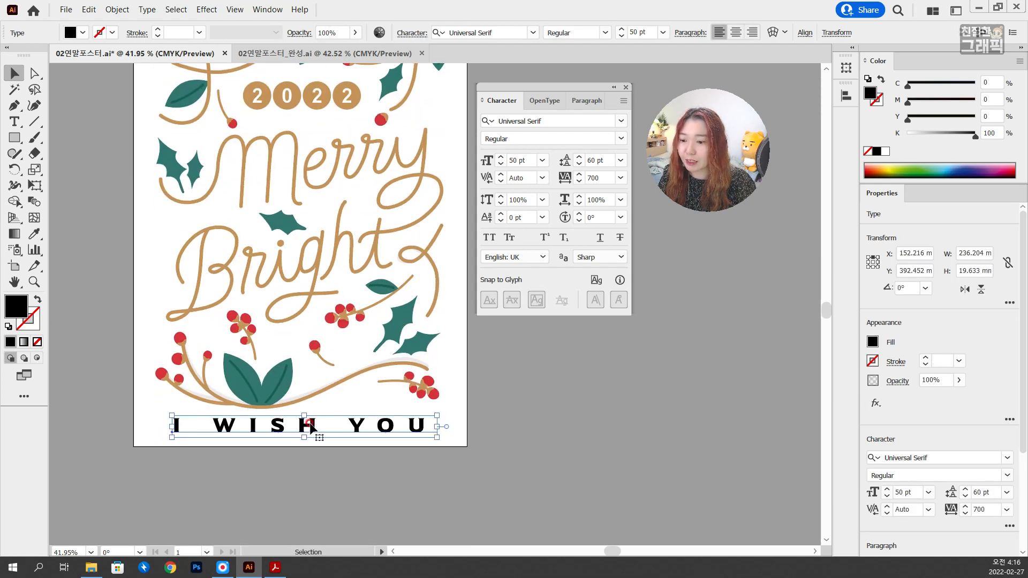
double_click(312, 426)
key("ctrl+a")
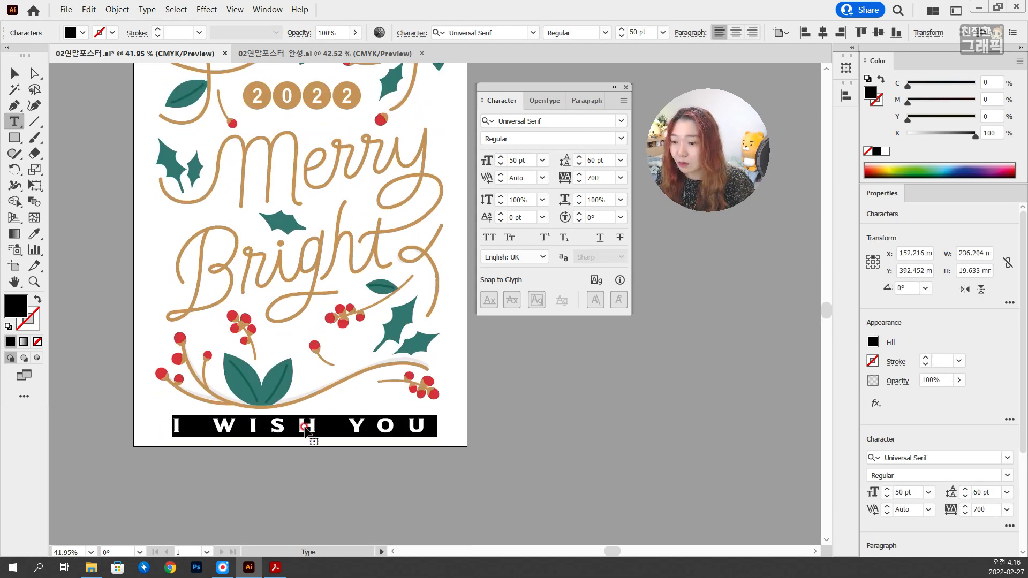
left_click(316, 420)
double_click(308, 421)
left_click(16, 72)
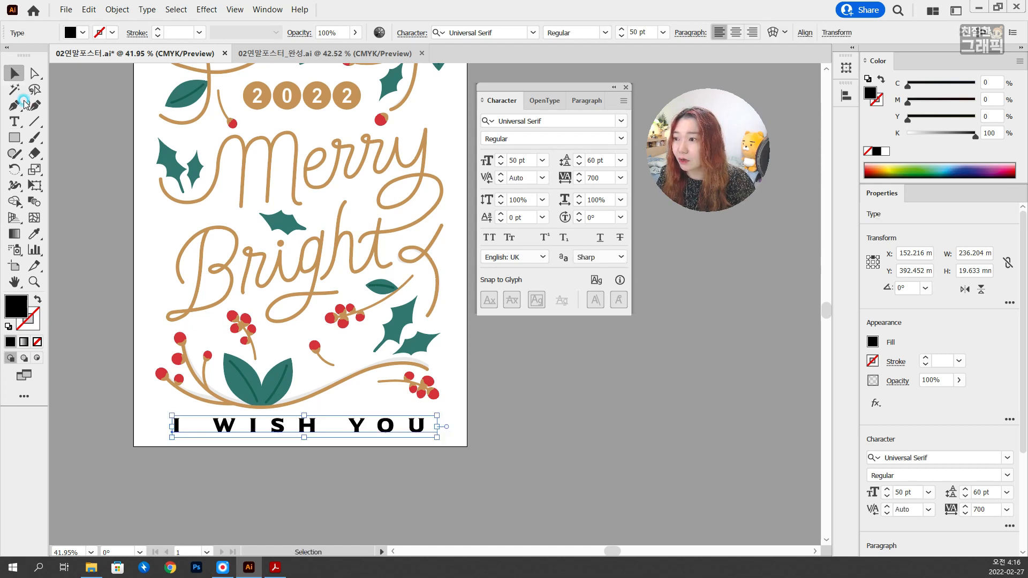
left_click(300, 441)
left_click(307, 427)
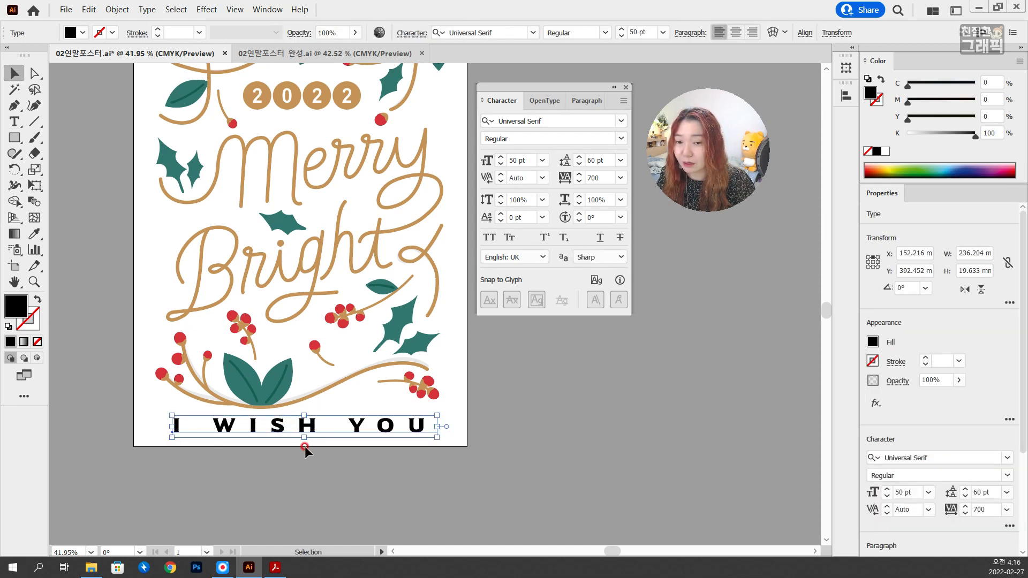
left_click(305, 446)
left_click(304, 425)
Step: Replace the lower "I WISH YOU" text with "NEW YEAR" and shift the line right, roughly centring it beneath the bottom swirl
double_click(302, 424)
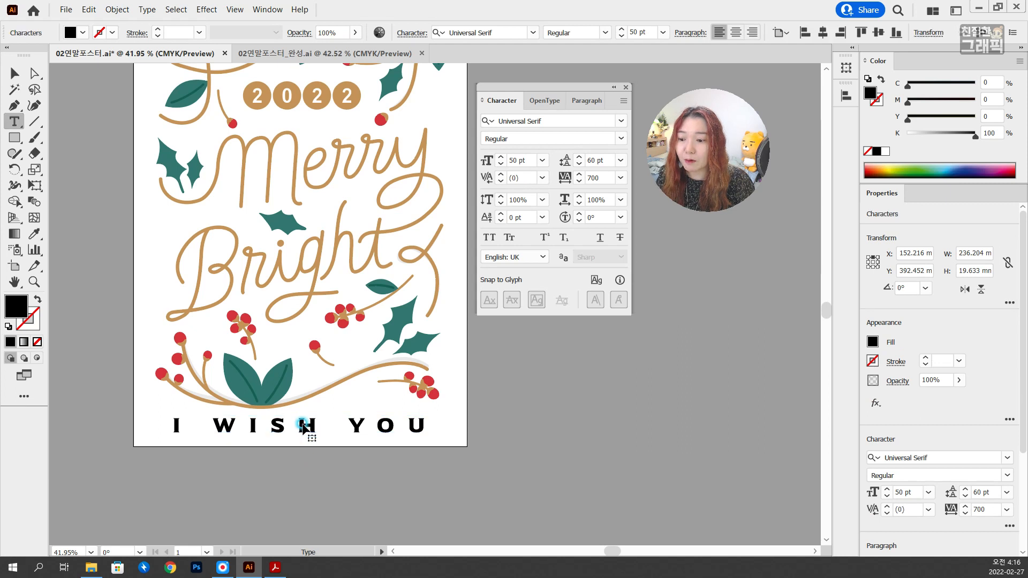
triple_click(302, 424)
triple_click(303, 424)
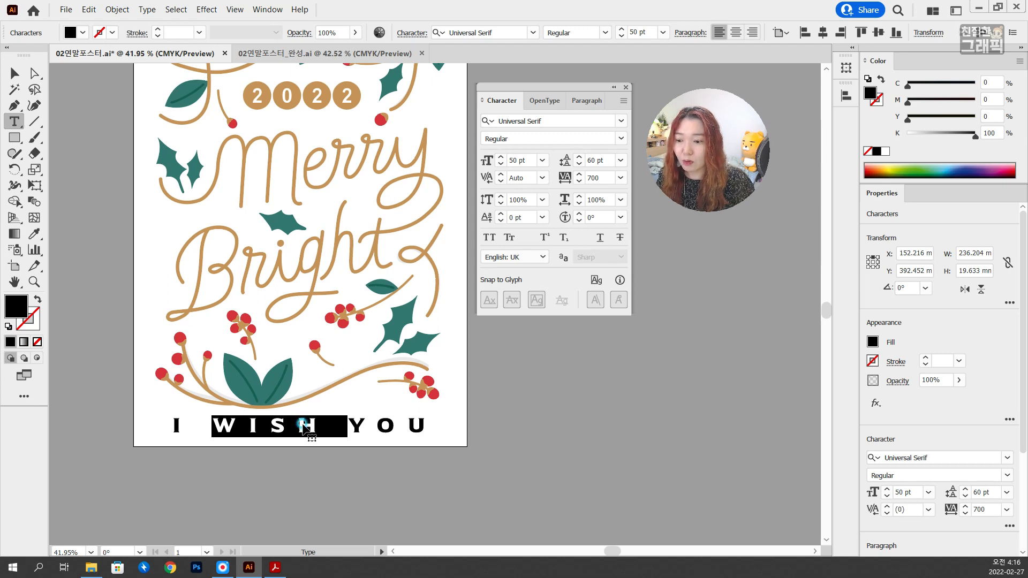
triple_click(302, 424)
triple_click(302, 424)
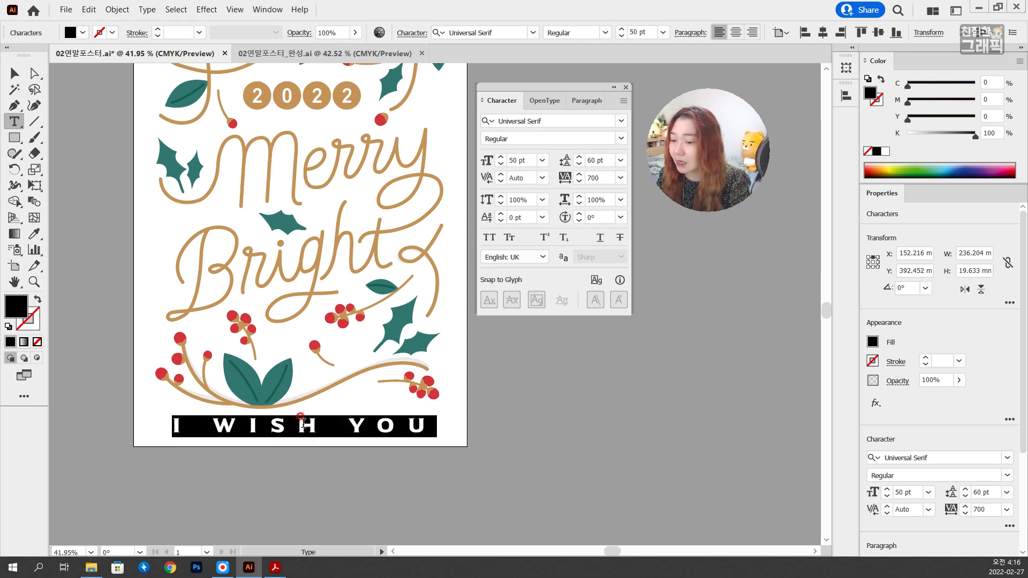
type("NEW YEAR")
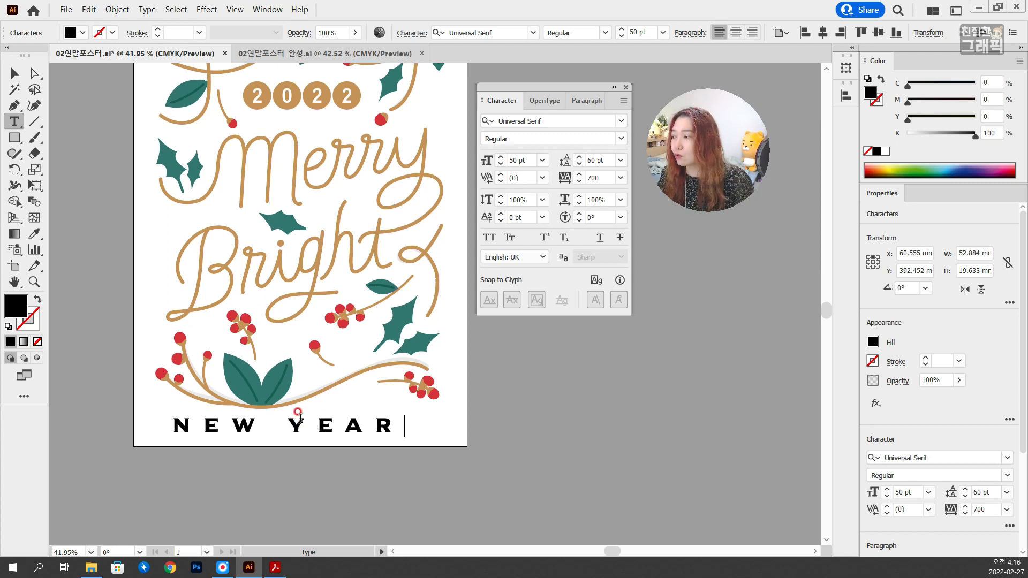
left_click(15, 73)
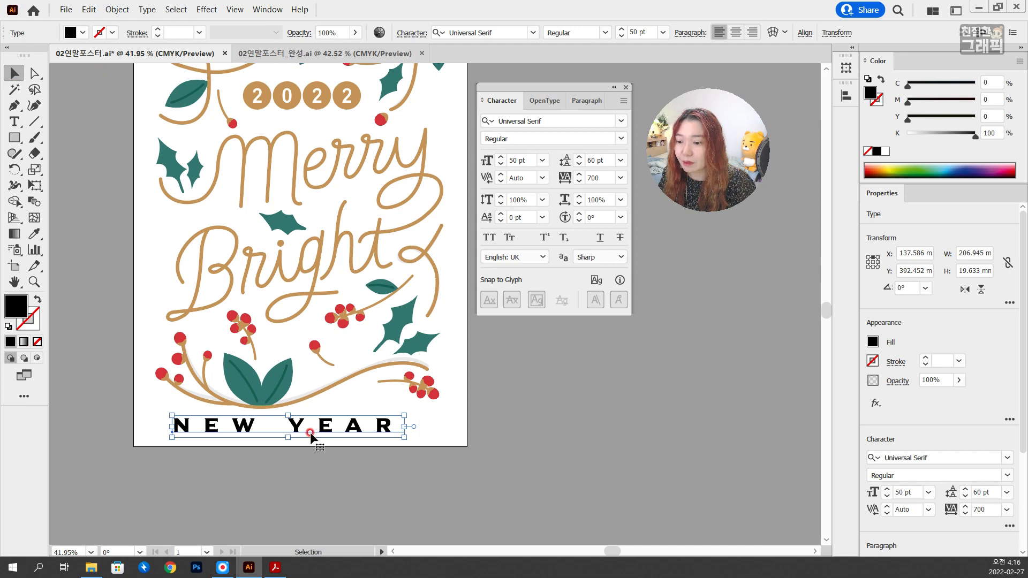
left_click_drag(310, 432, 328, 432)
key("ctrl+minus")
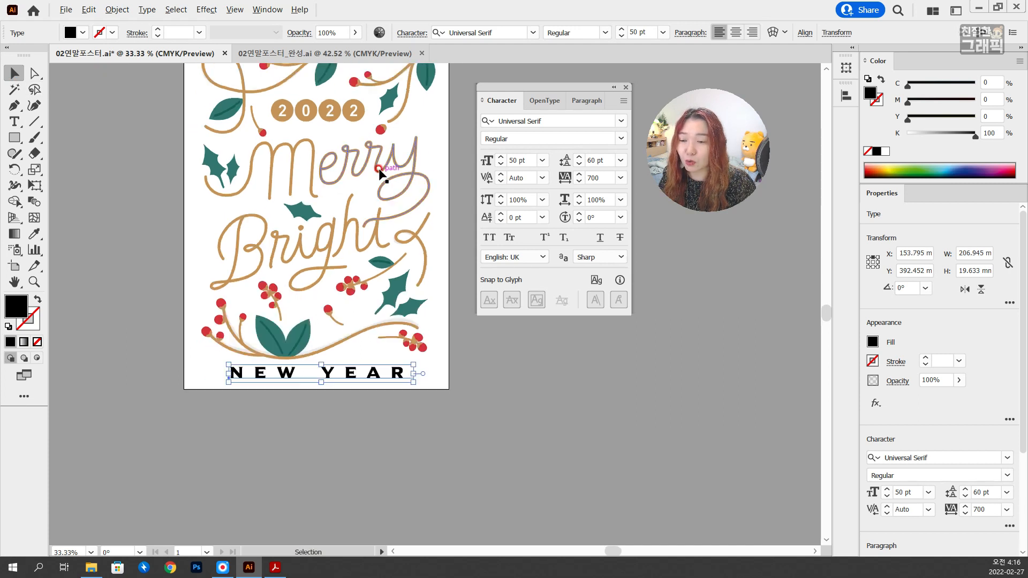
Step: Centre-align the paragraphs of the "I WISH YOU" and "NEW YEAR" lines together and move both back over the poster
scroll(332, 161, "up", 3)
left_click(323, 95)
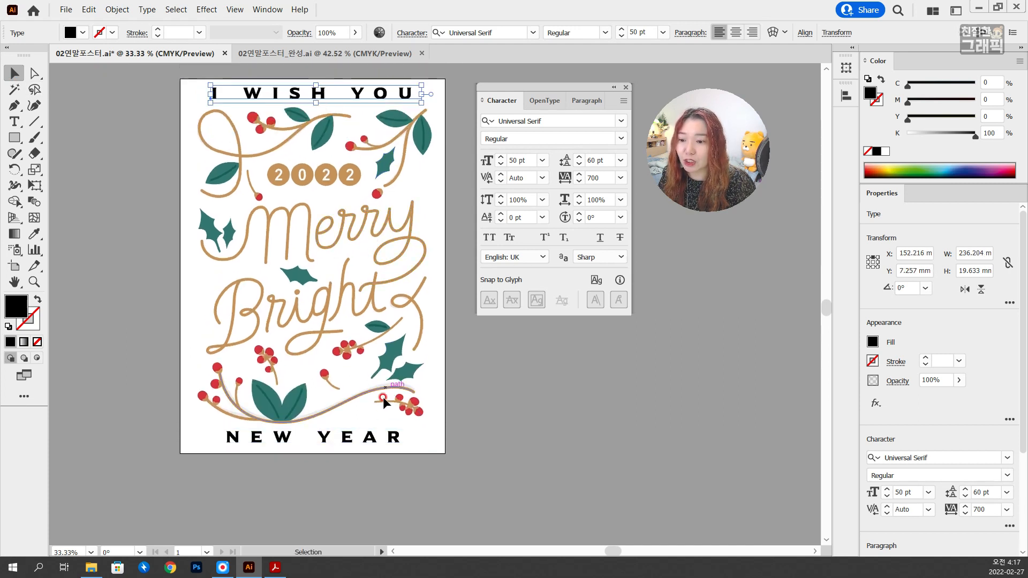
left_click(330, 444, "shift")
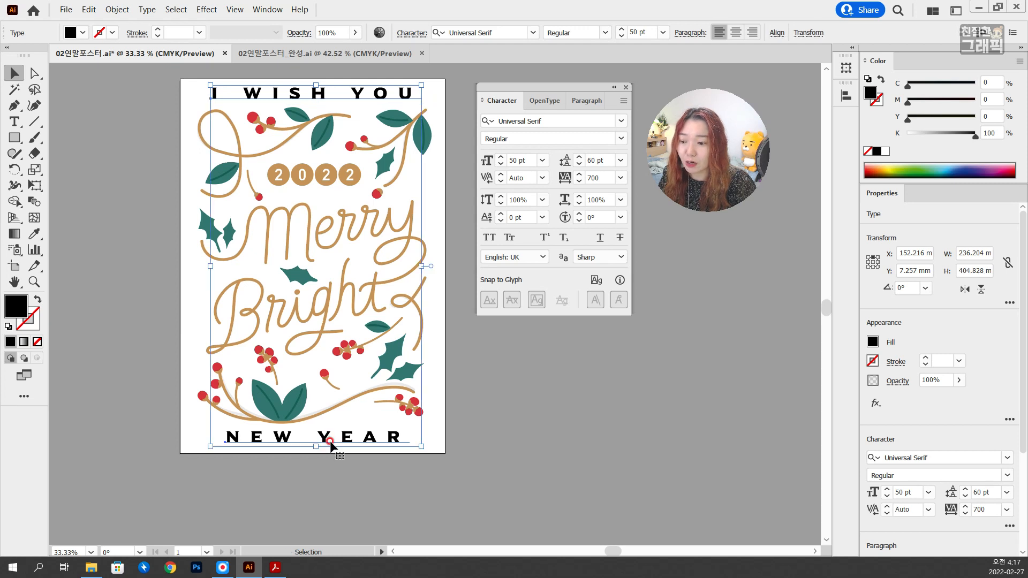
left_click(586, 100)
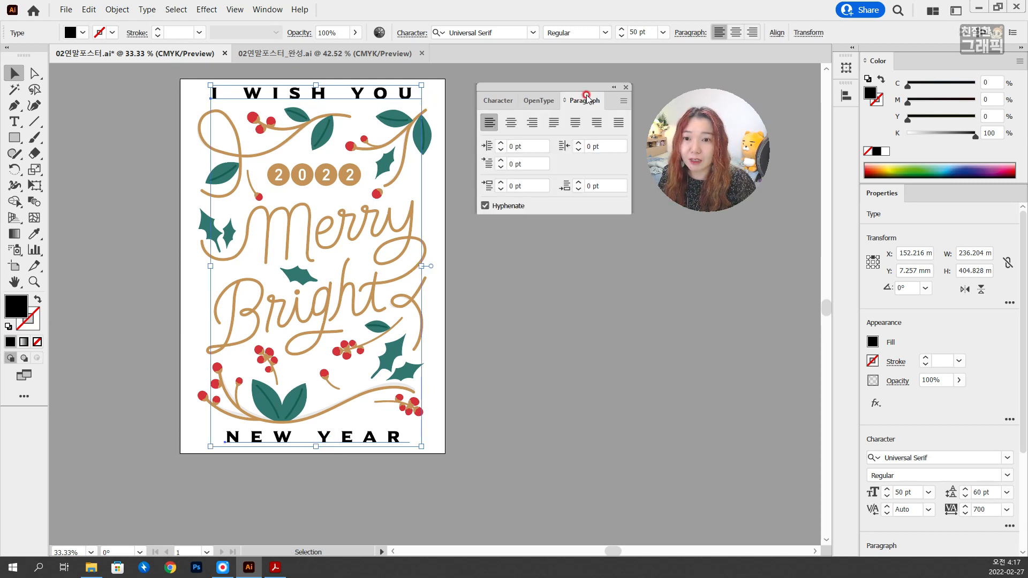
left_click(511, 122)
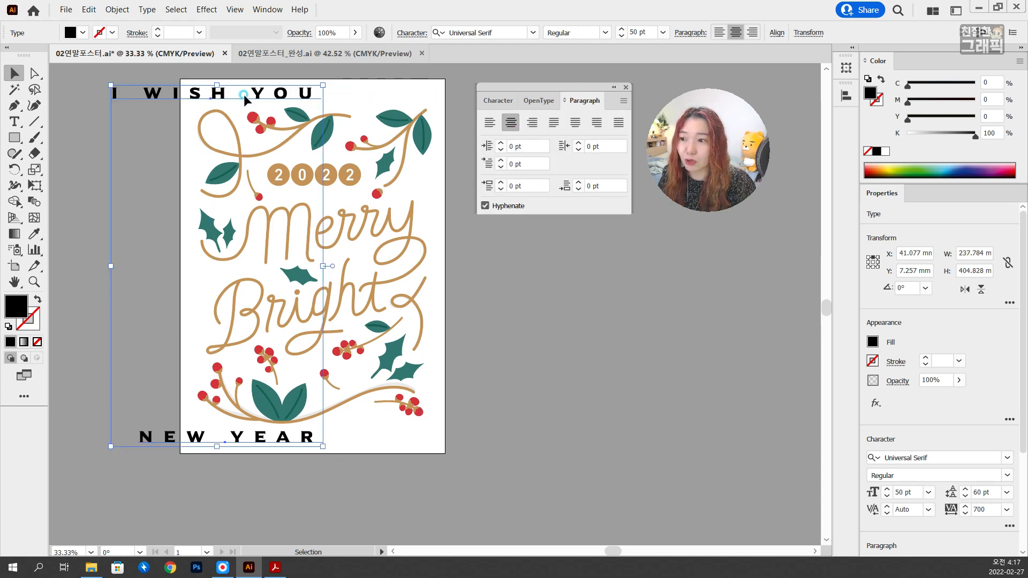
left_click_drag(240, 101, 338, 102)
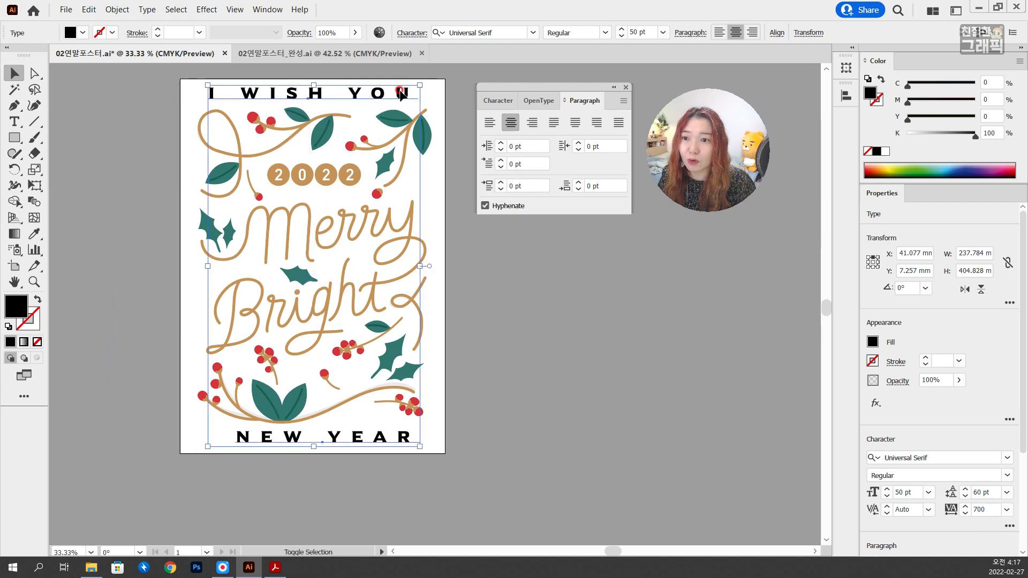
Step: Align the "I WISH YOU" and "NEW YEAR" lines to the artboard's horizontal centre and deselect them
left_click(629, 87)
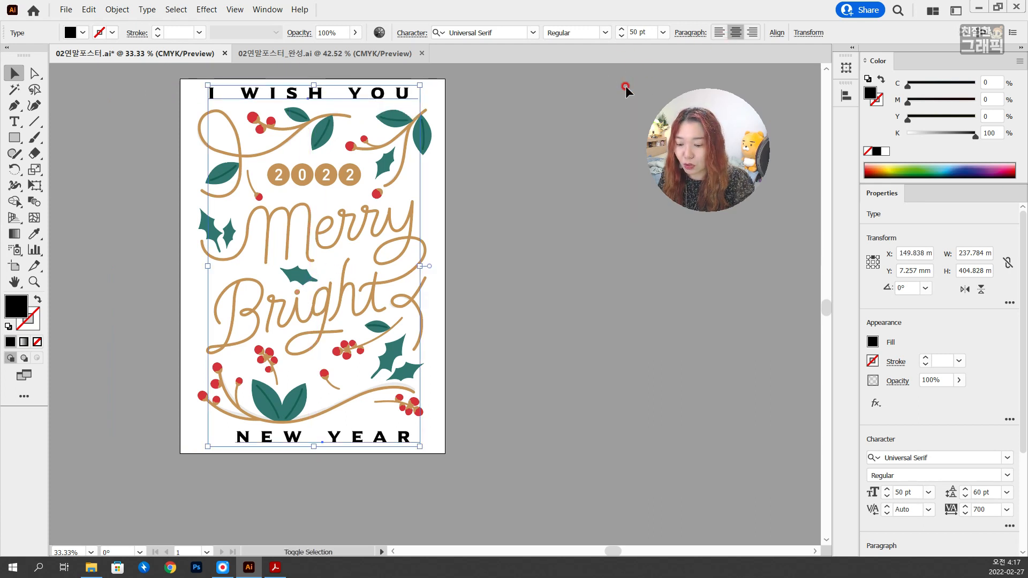
left_click(847, 91)
left_click_drag(685, 88, 477, 134)
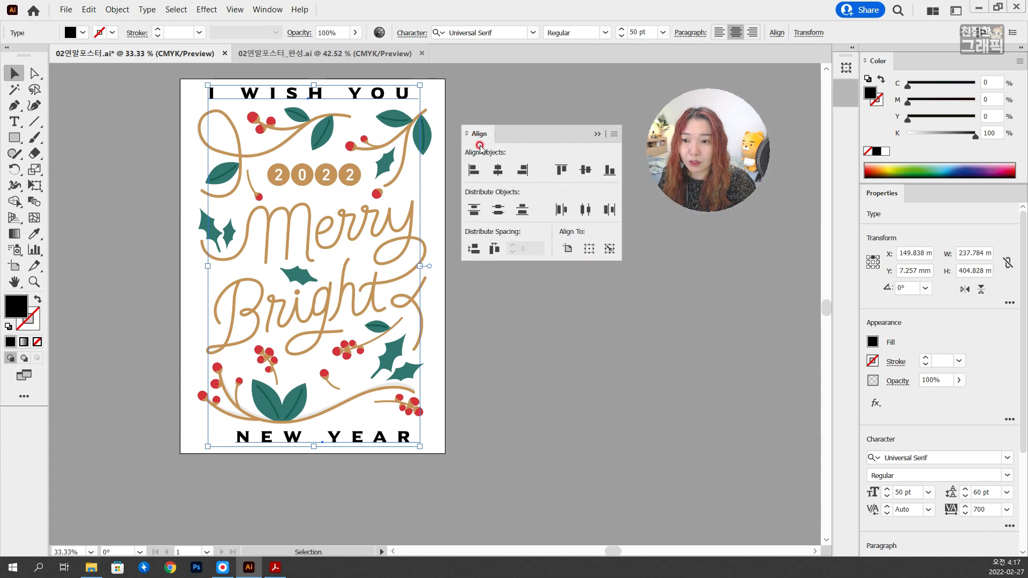
left_click(498, 170)
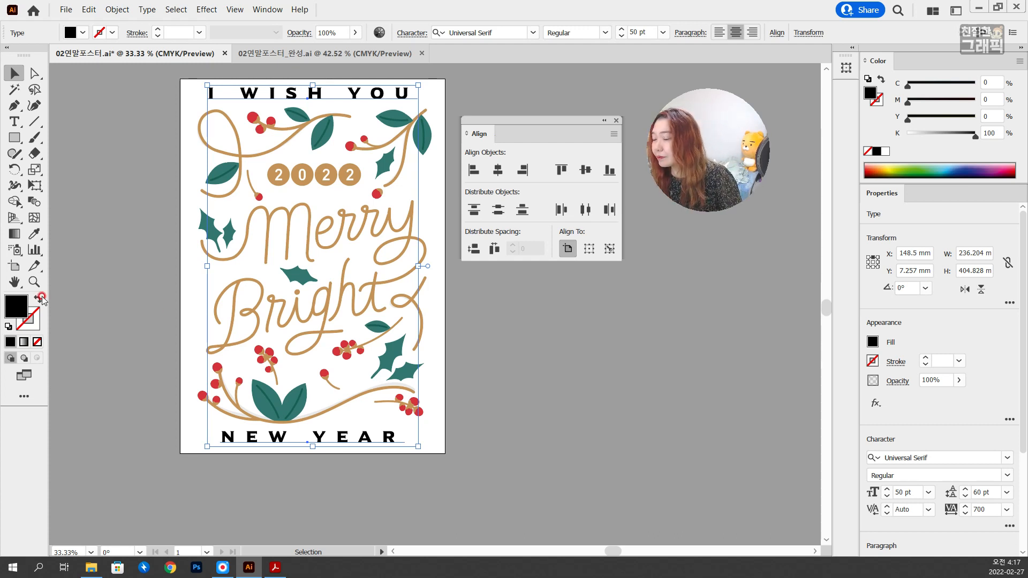
left_click(563, 336)
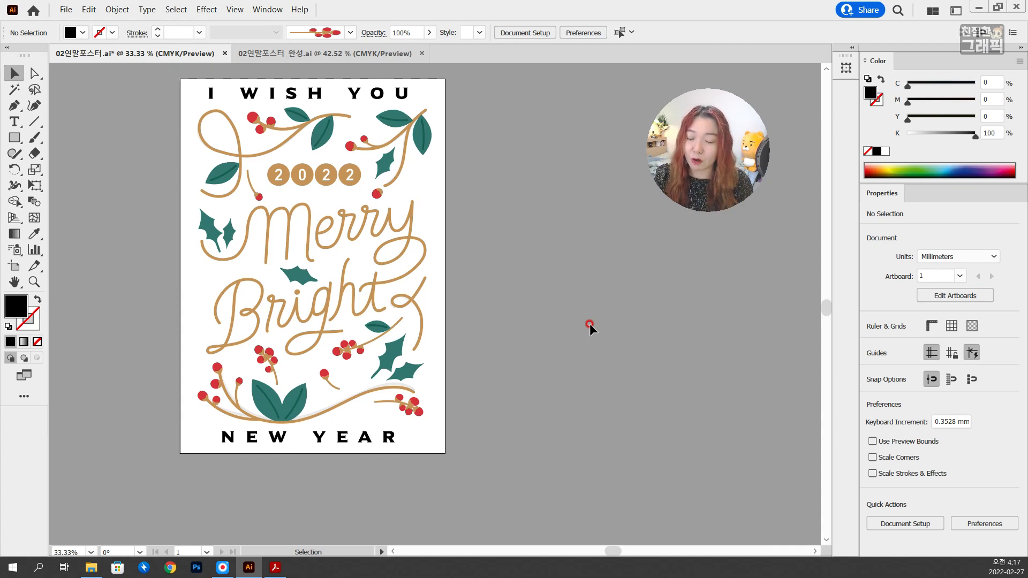
Step: Check the grey reference sketch on the locked Layer 2 and delete that layer along with its artwork
key("F7")
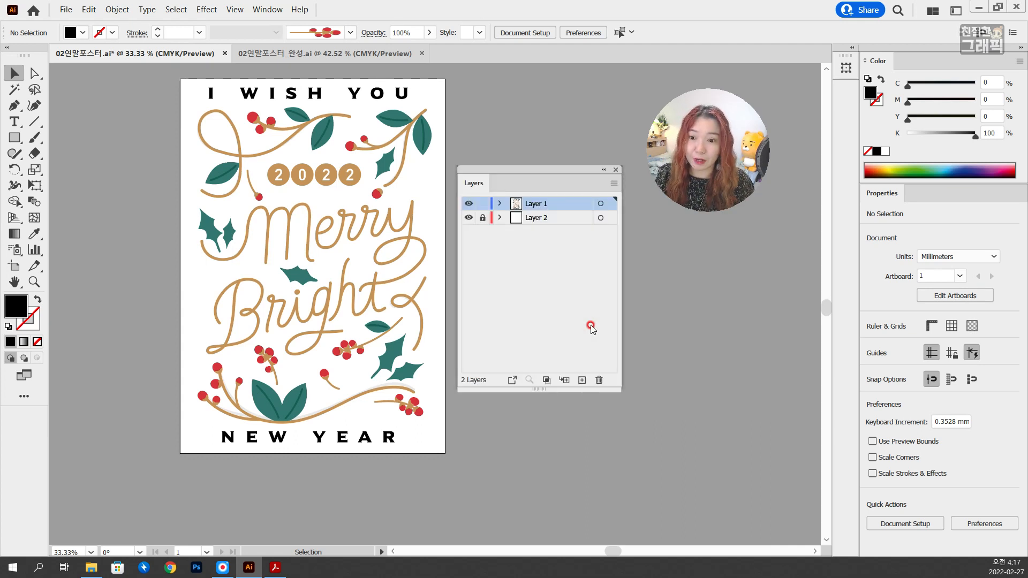
left_click(557, 219)
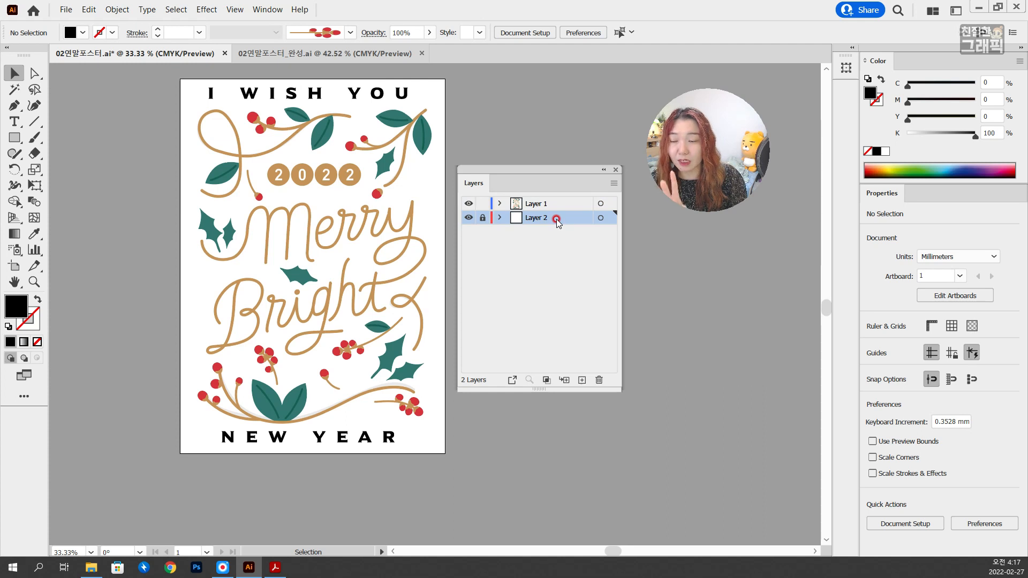
left_click(542, 299)
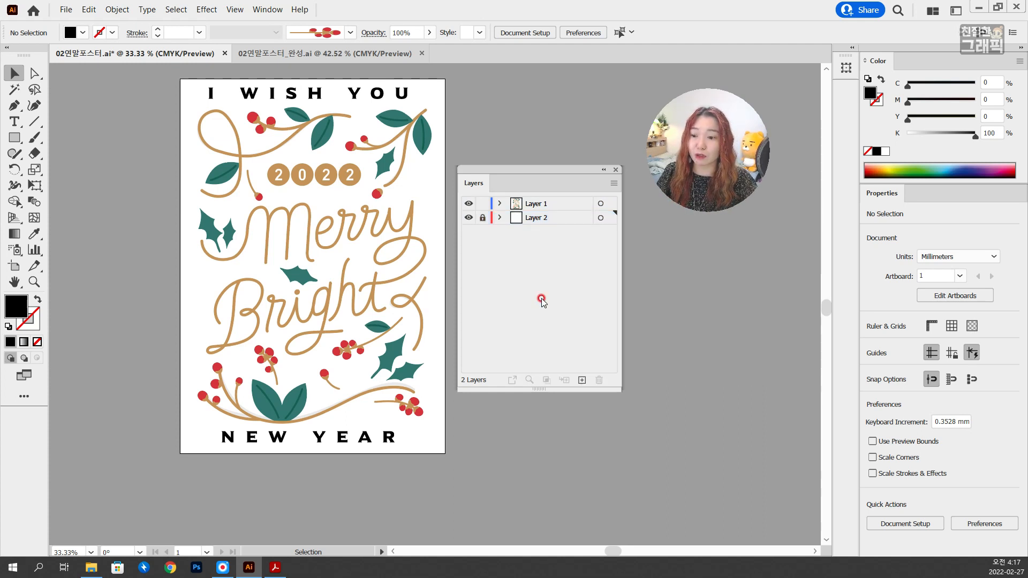
scroll(334, 447, "up", 4)
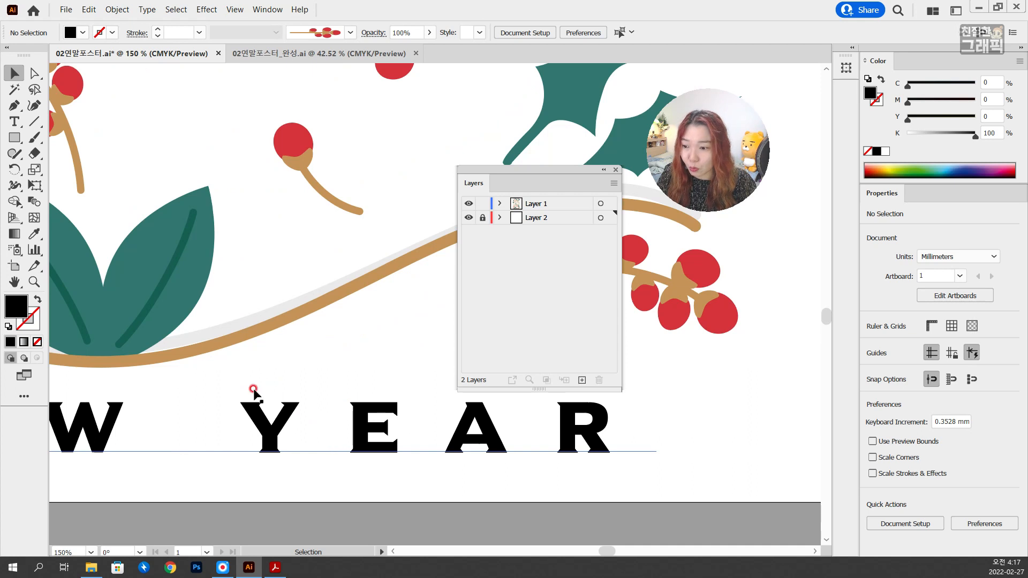
left_click(468, 217)
left_click(468, 218)
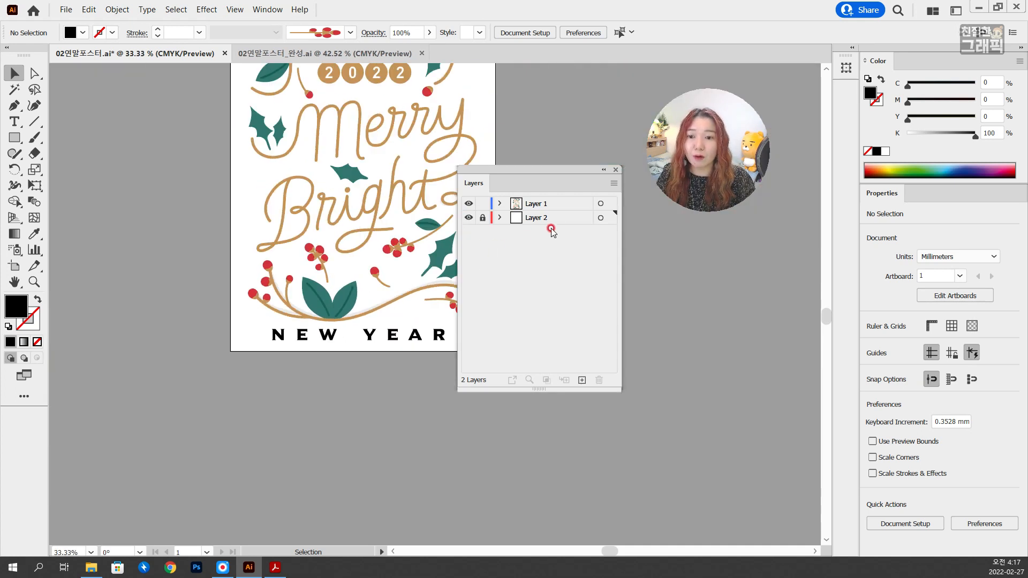
left_click(560, 218)
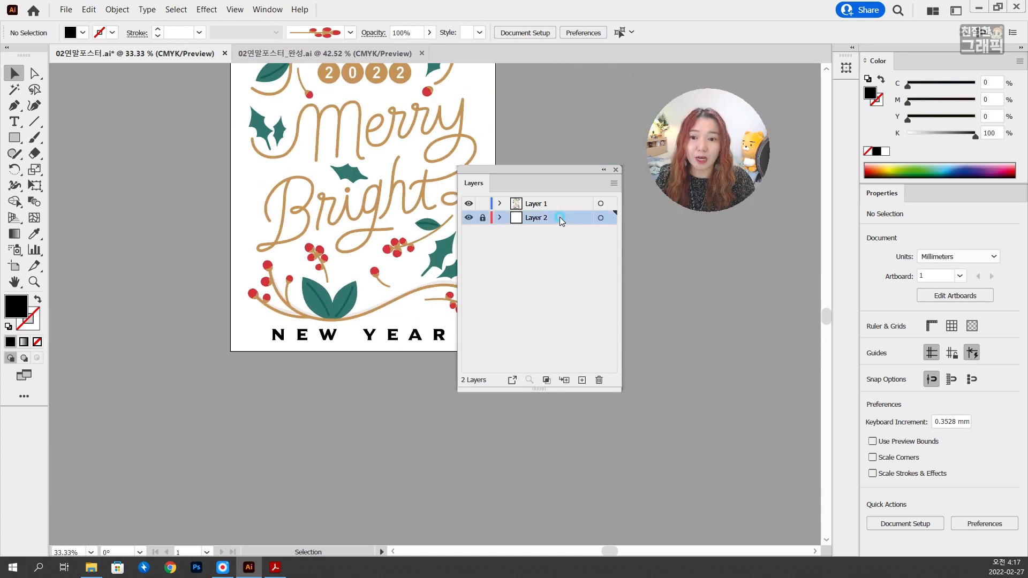
left_click(599, 381)
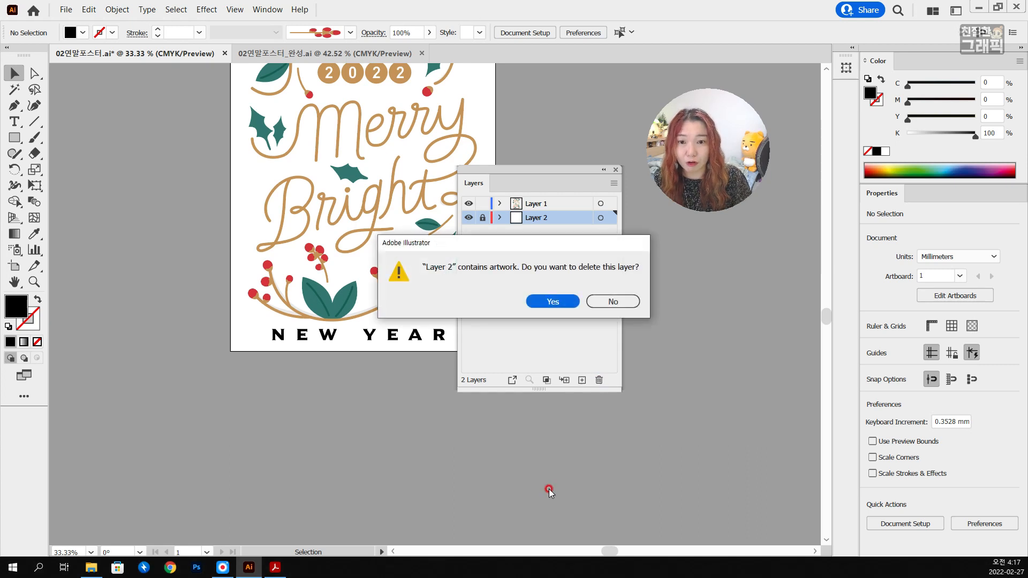
left_click(553, 301)
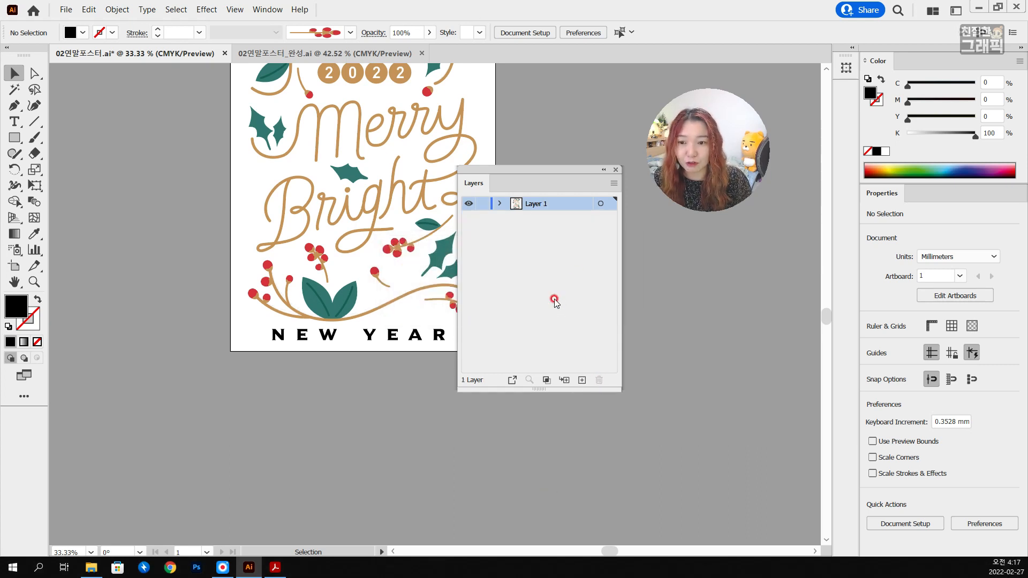
left_click(616, 169)
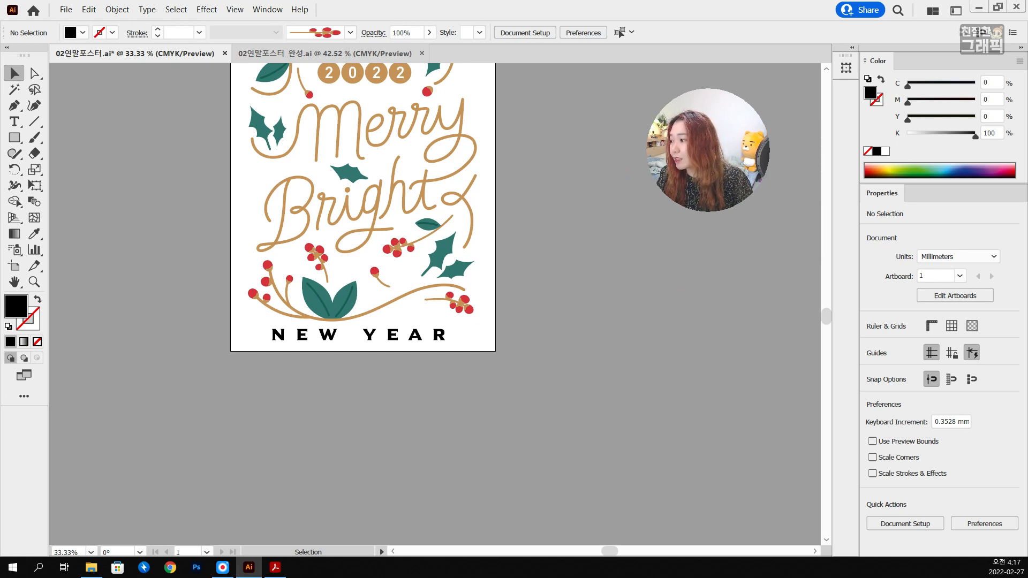
Step: Start a rectangle by exact dimensions beside the poster, entering a width of 297 mm and a height of 420 mm
left_click_drag(524, 300, 515, 412)
left_click_drag(509, 319, 505, 334)
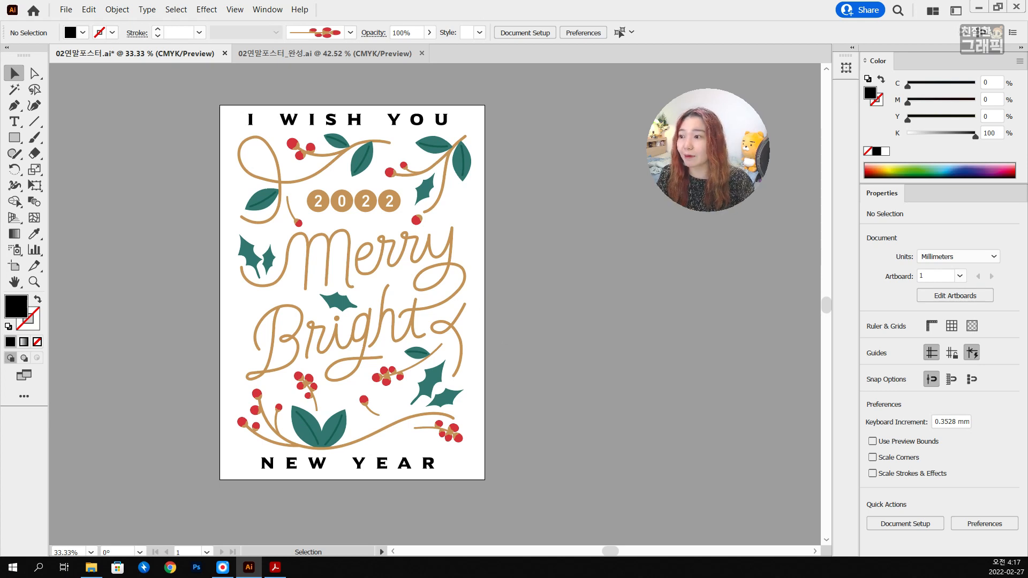
left_click(15, 137)
left_click(144, 162)
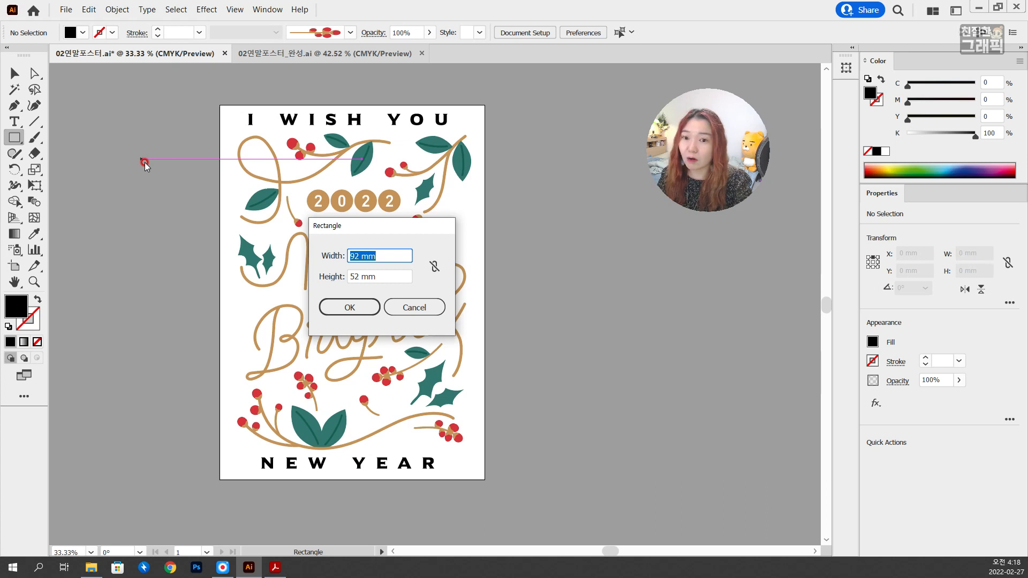
type("297")
key("Tab")
type("42")
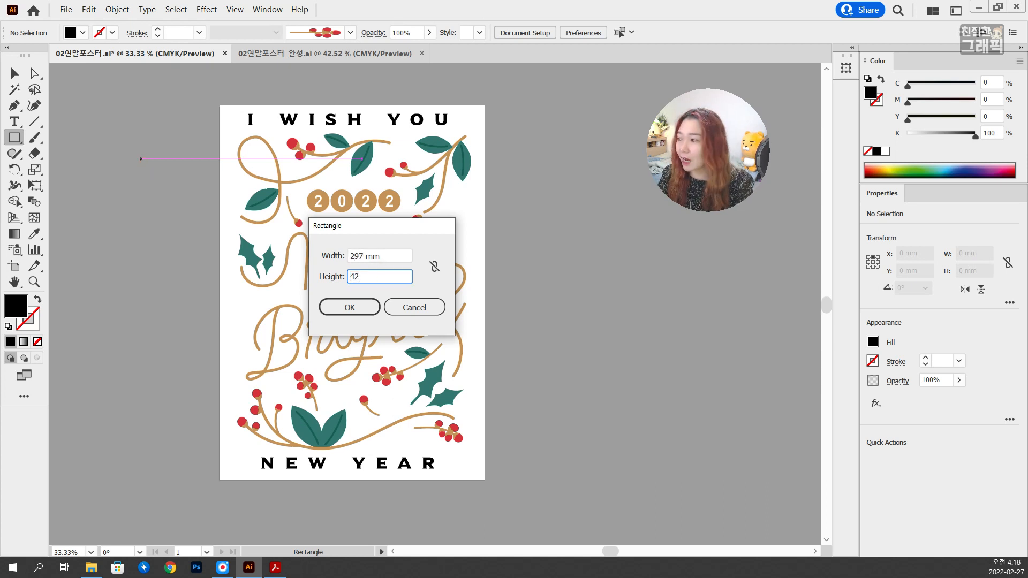
type("0")
key("Tab")
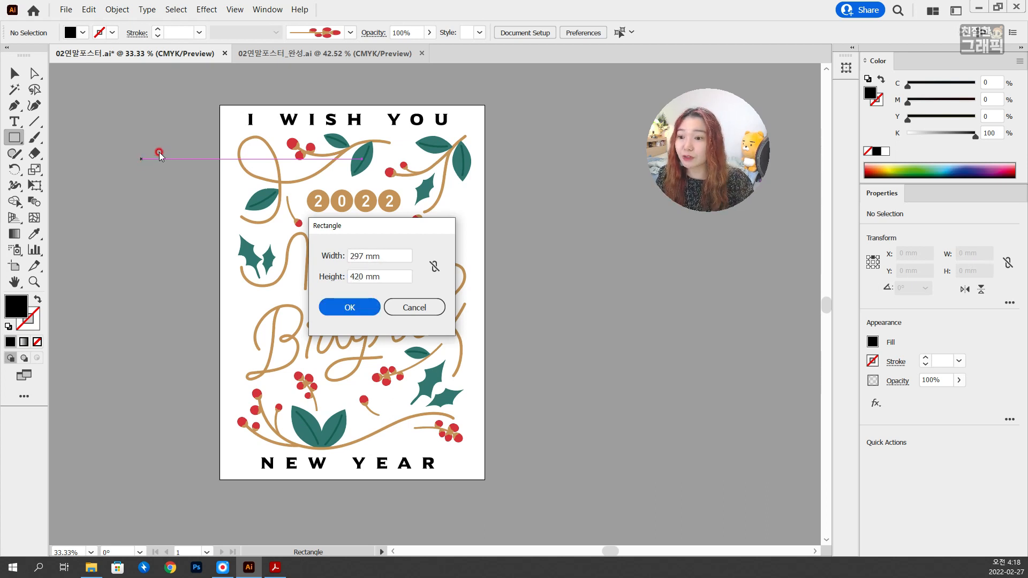
Step: Set the new rectangle's width to 301 mm and height to 424 mm, and create it
left_click(393, 254)
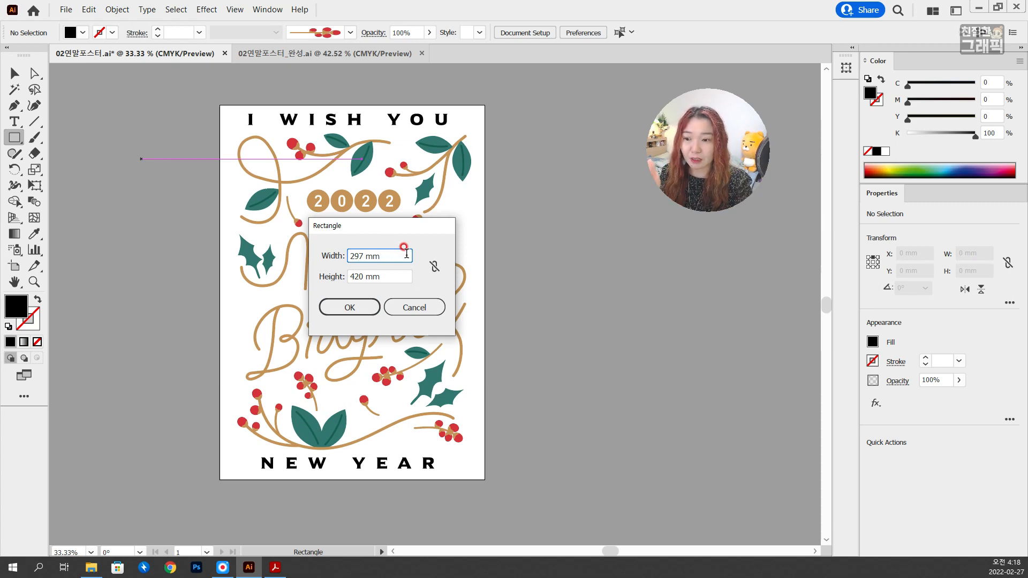
key("Up")
key("Up")
key("Up")
key("Up")
key("Tab")
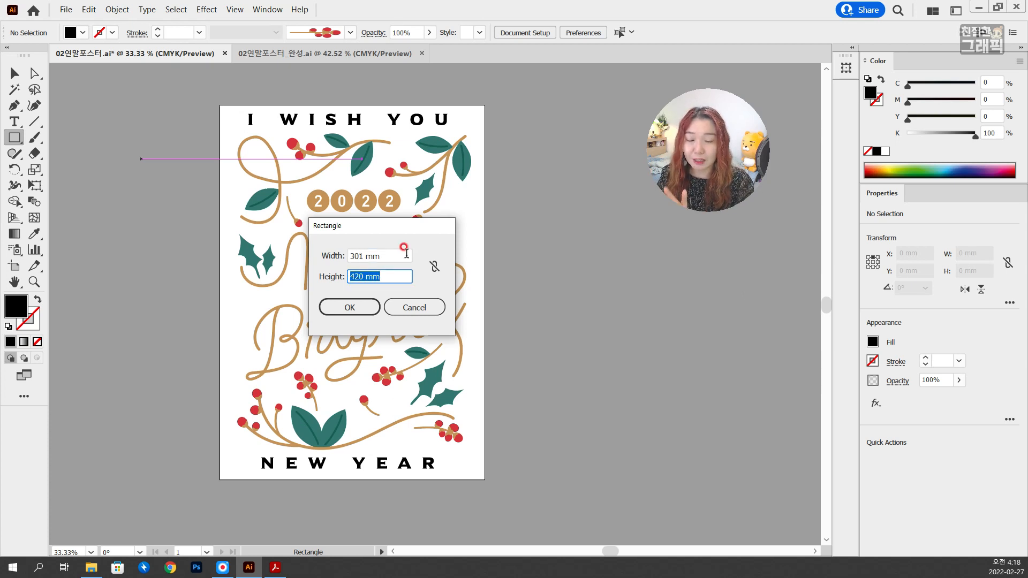
key("Right")
key("Up")
key("Up")
key("Up")
key("Up")
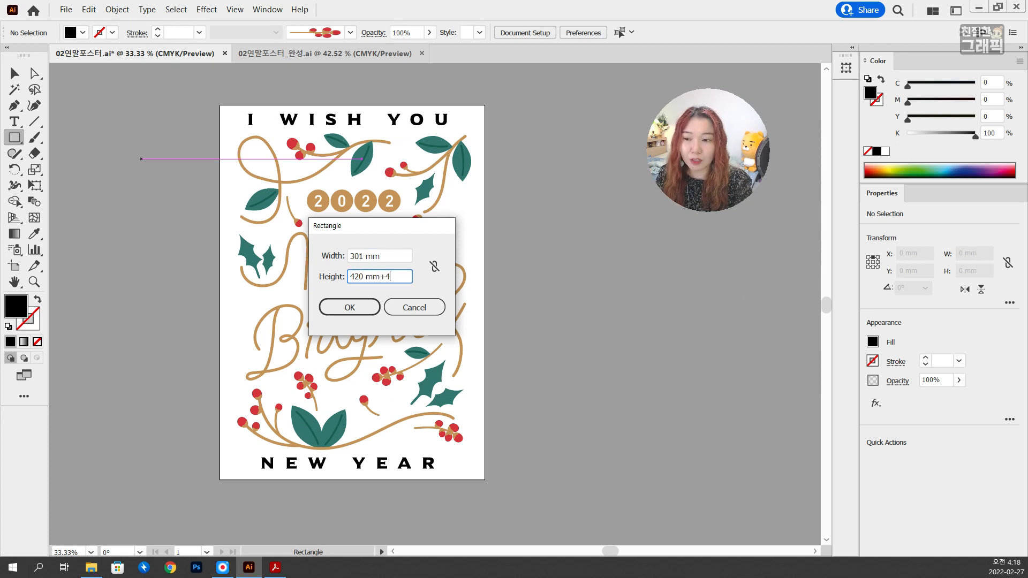
key("Tab")
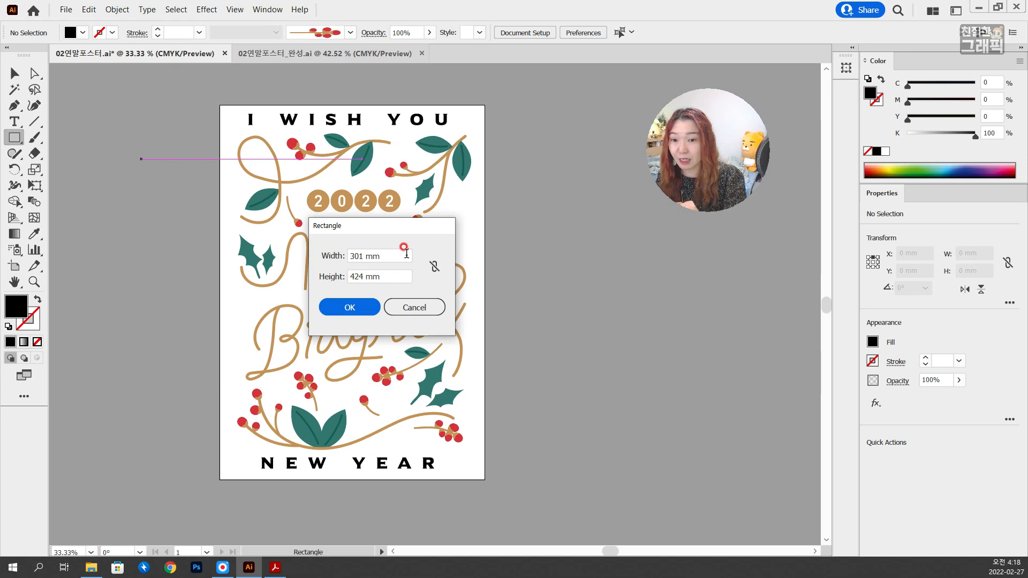
left_click(351, 309)
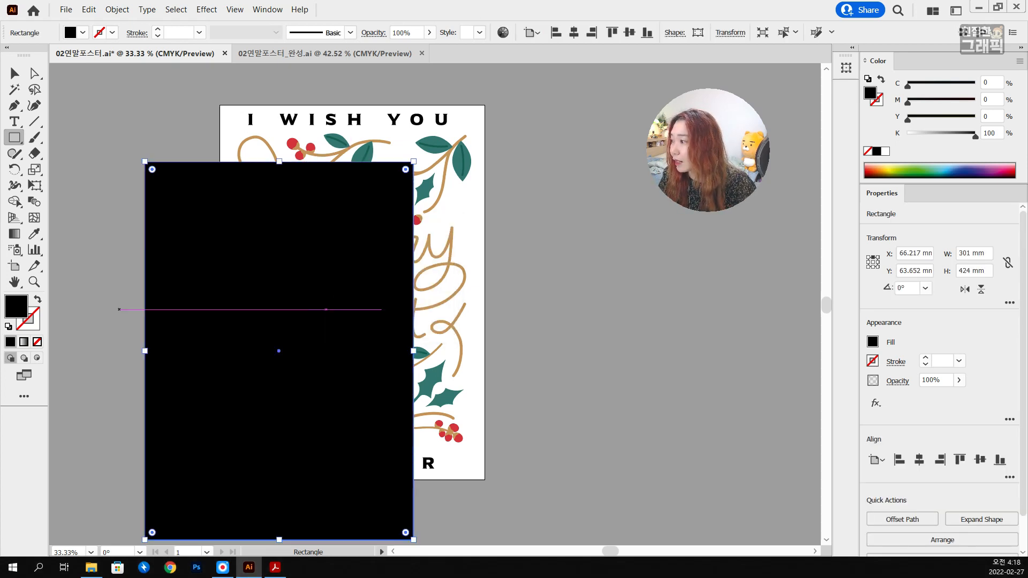
left_click(14, 73)
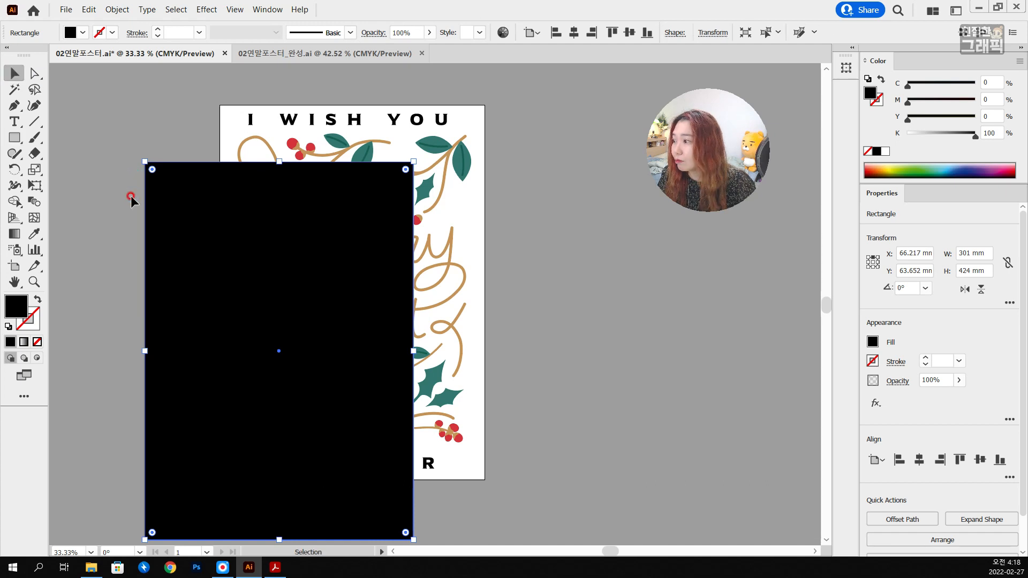
left_click(138, 179)
left_click(262, 193)
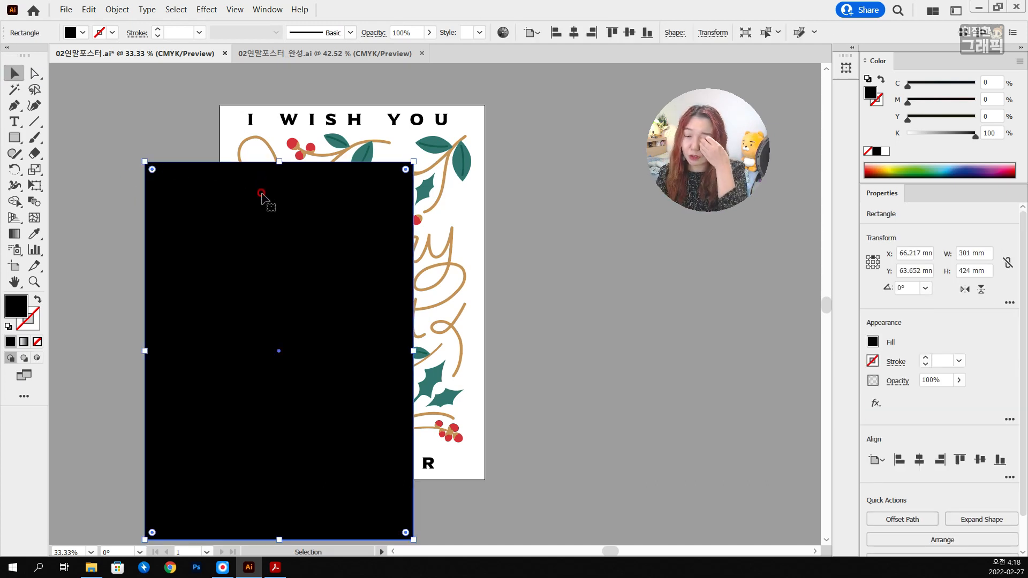
key("ctrl+F10")
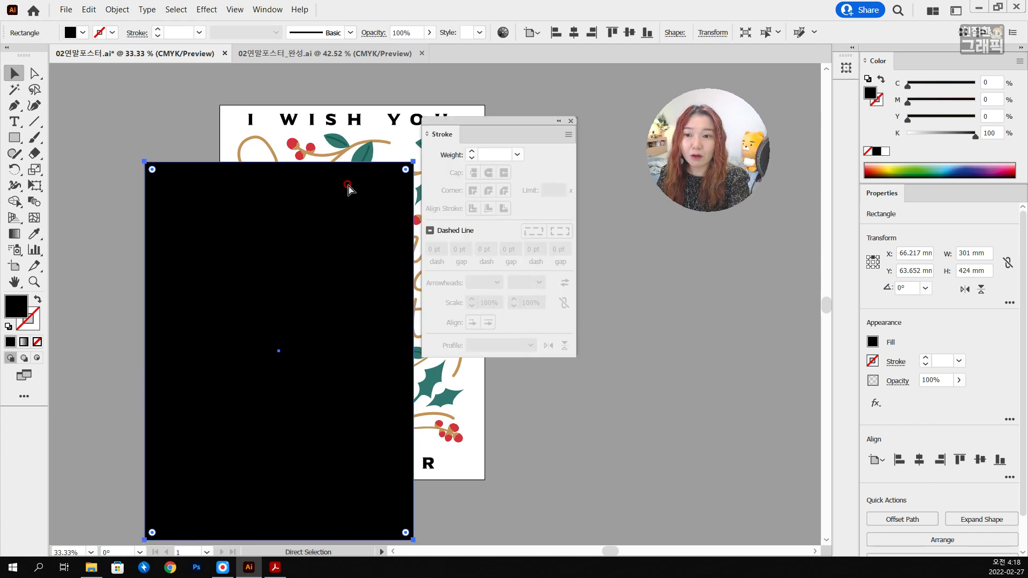
key("ctrl+F10")
key("ctrl+shift+F10")
key("ctrl+shift+F10")
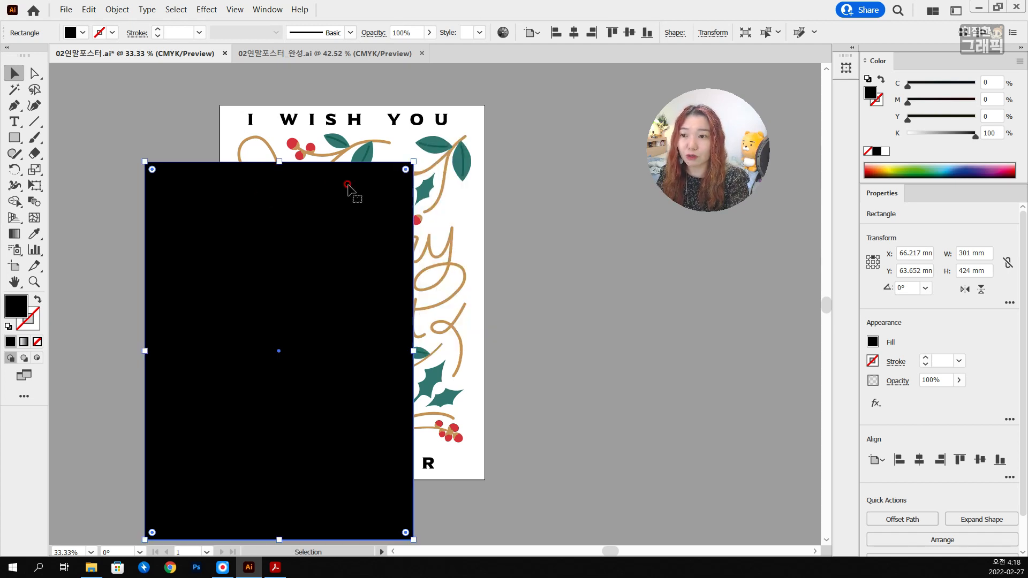
Step: Show the rectangle's Transform settings next to the poster and move the rectangle roughly over the artboard
key("shift+F8")
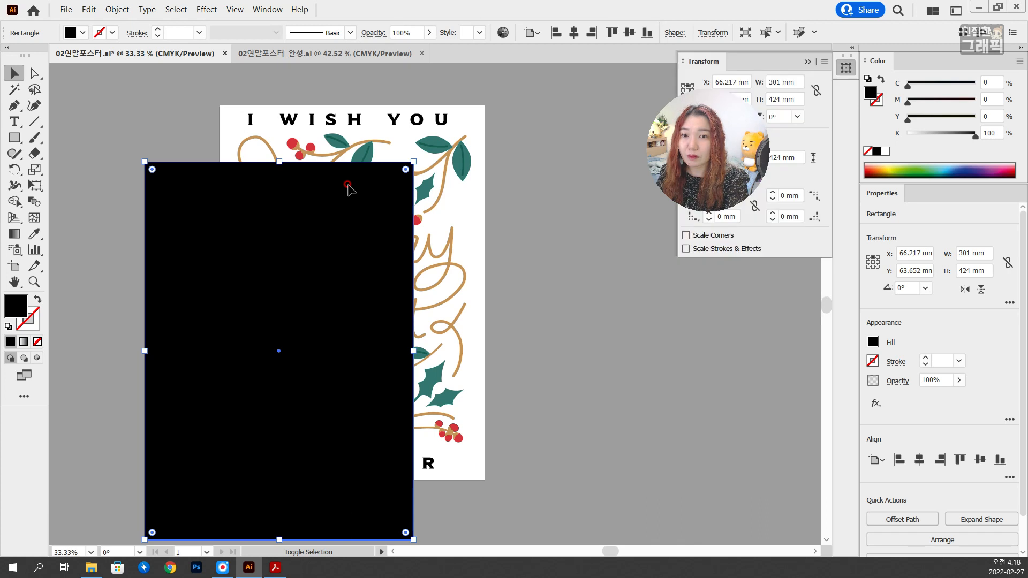
left_click_drag(699, 65, 521, 139)
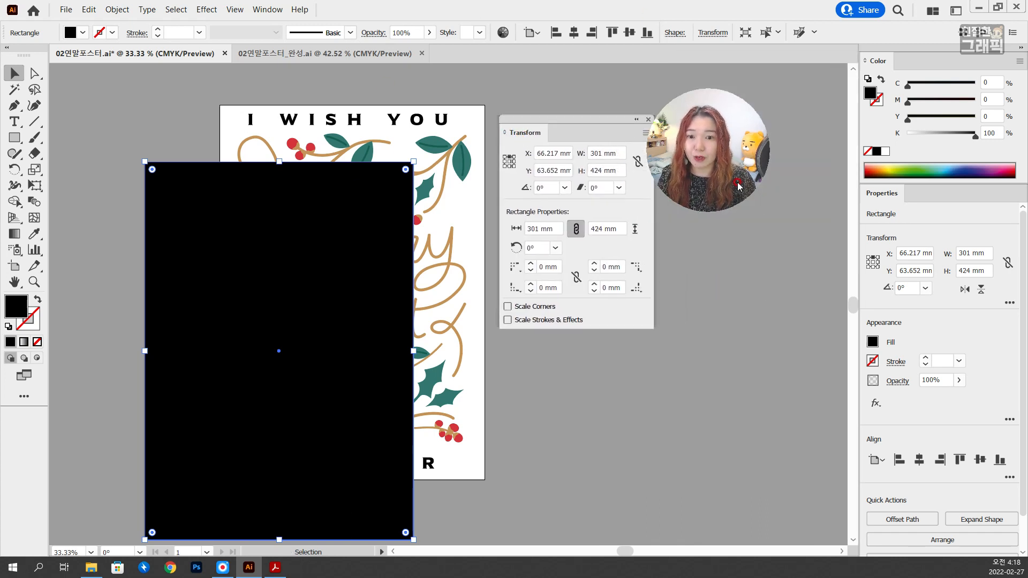
left_click(268, 10)
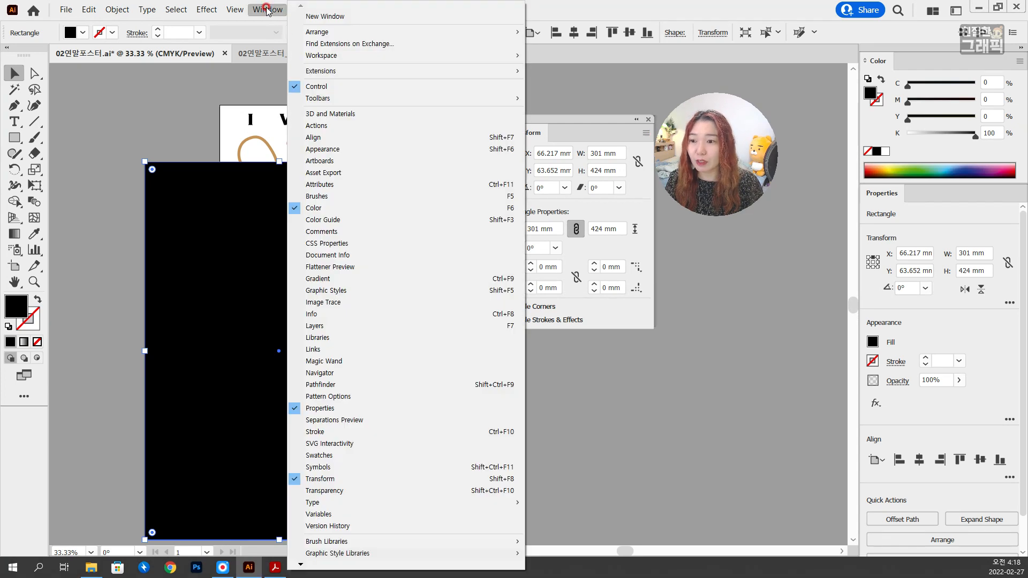
left_click(653, 415)
left_click_drag(385, 248, 412, 200)
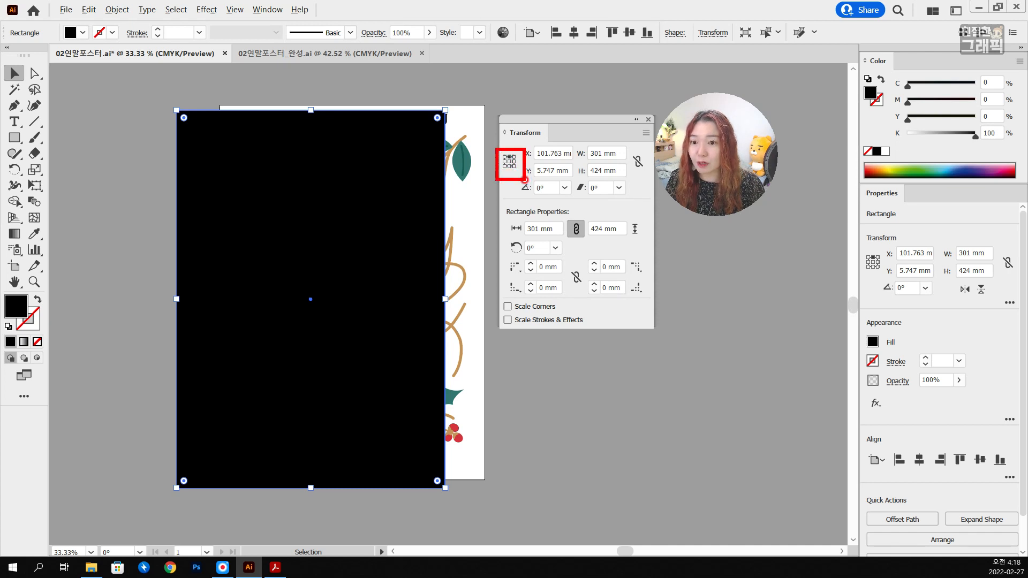
Step: Set the transform reference point to the rectangle's upper-left corner
left_click(504, 156)
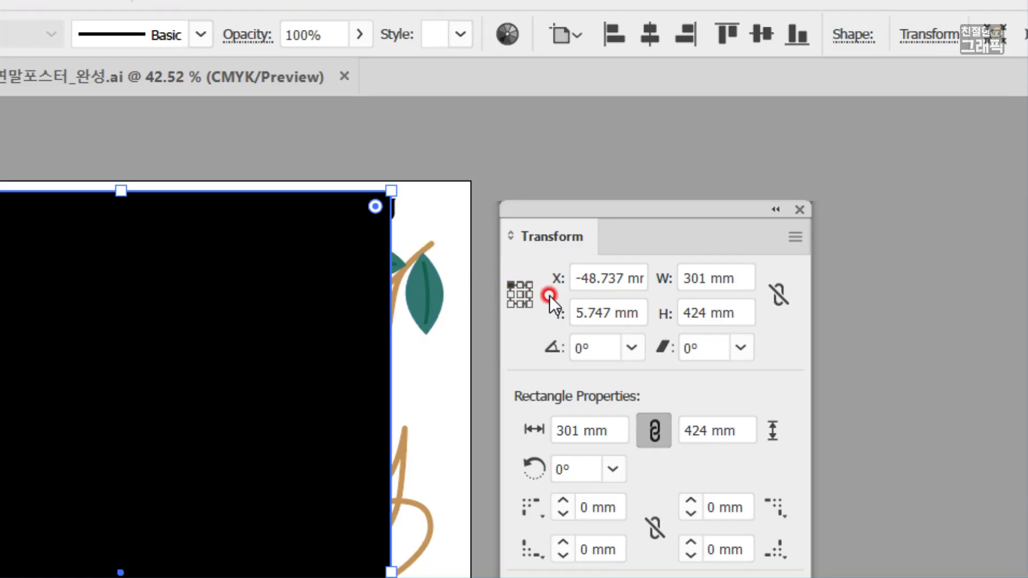
left_click(529, 293)
left_click(512, 284)
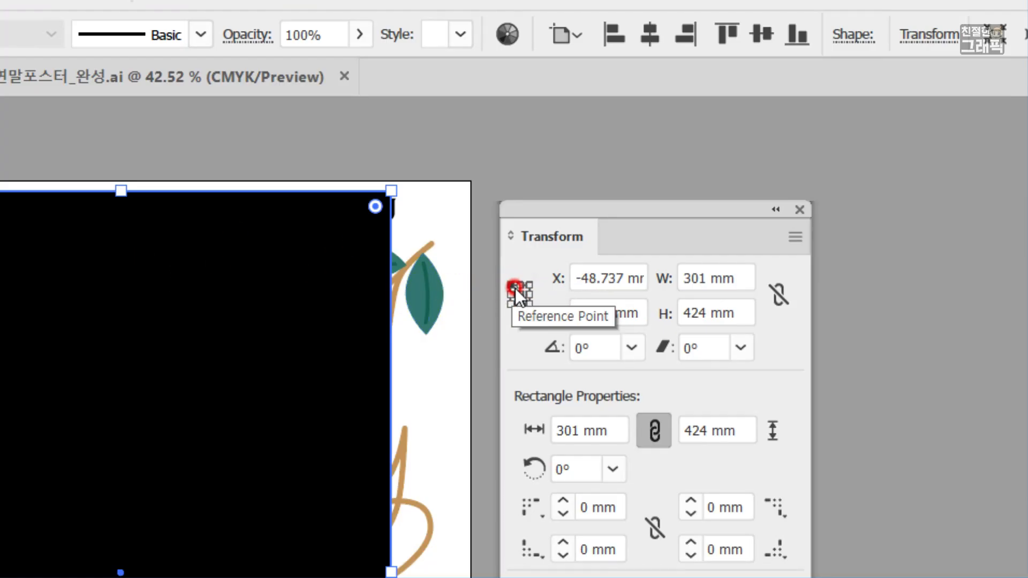
left_click(521, 295)
left_click(512, 286)
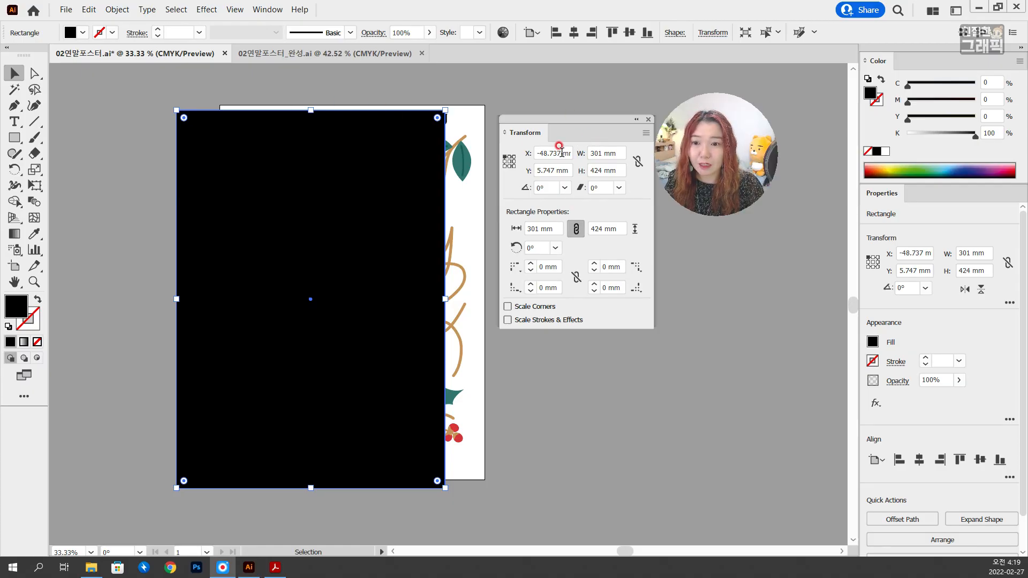
Step: Position the rectangle at X -2 mm and Y -2 mm, and close the Transform settings
left_click(613, 277)
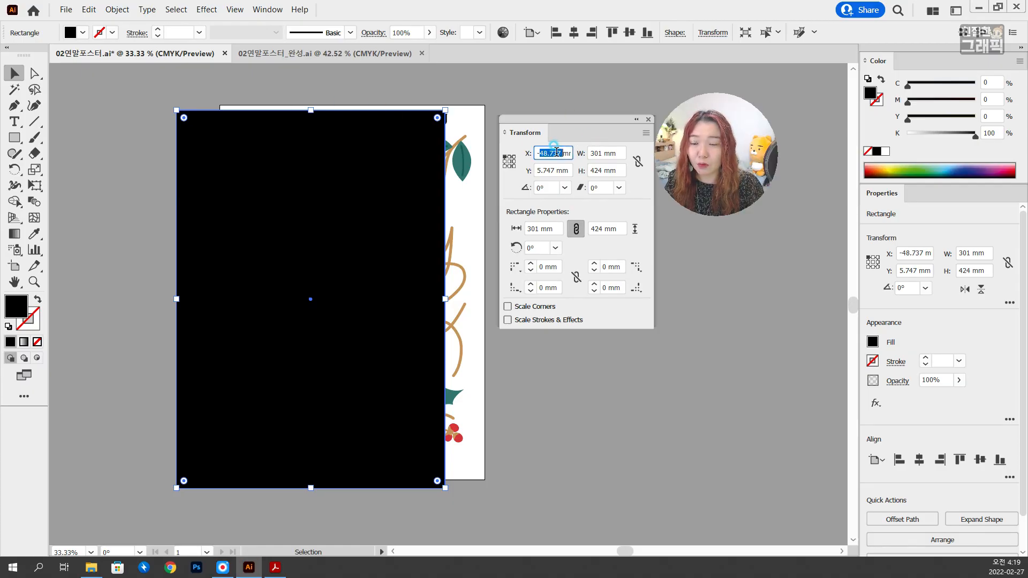
triple_click(548, 148)
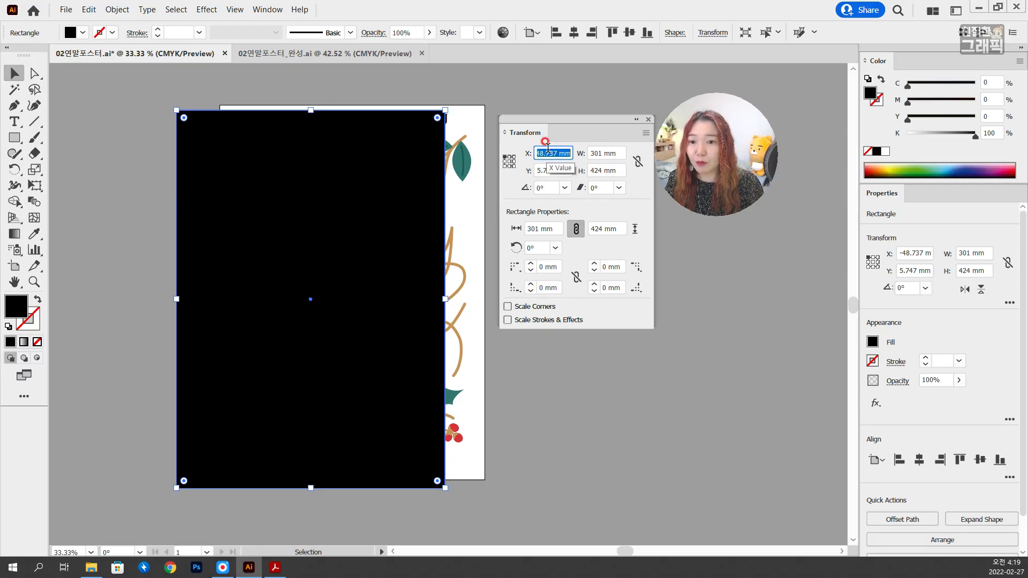
type("-2")
key("Tab")
type("-2")
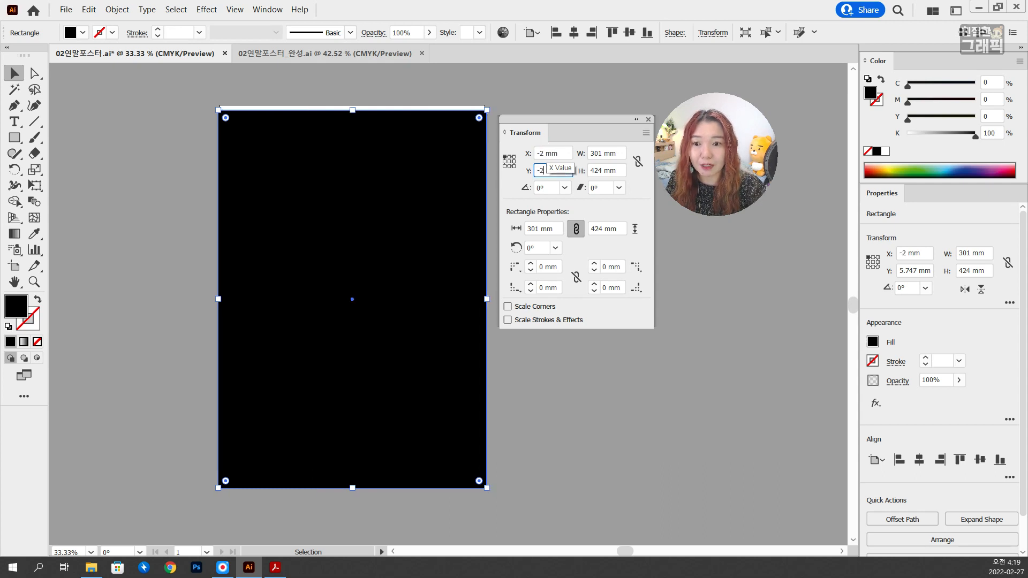
key("Tab")
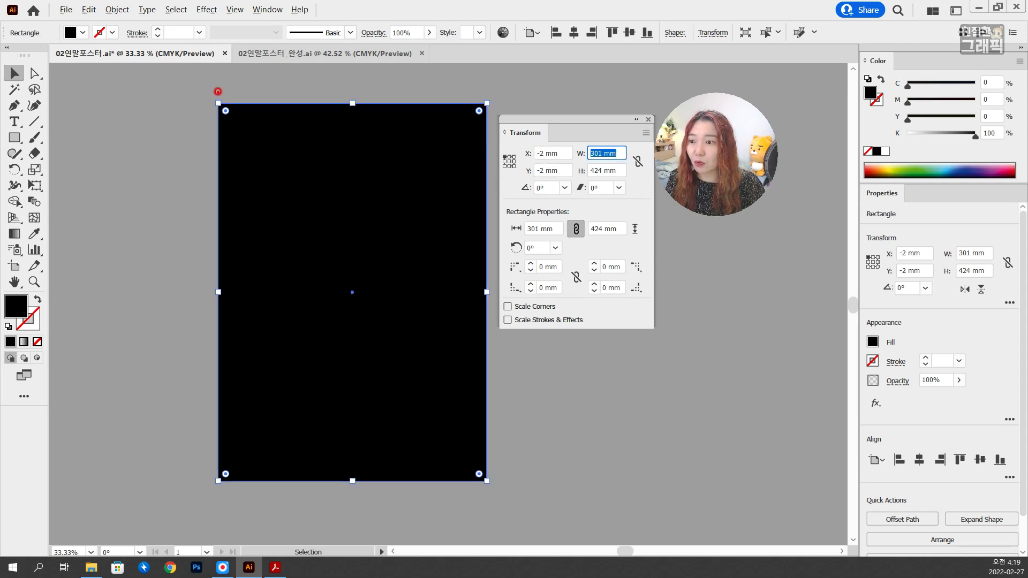
mouse_move(217, 91)
left_mouse_down()
mouse_move(237, 104)
mouse_move(219, 87)
mouse_move(281, 78)
mouse_move(287, 91)
mouse_move(385, 69)
mouse_move(424, 78)
left_mouse_up()
key("Escape")
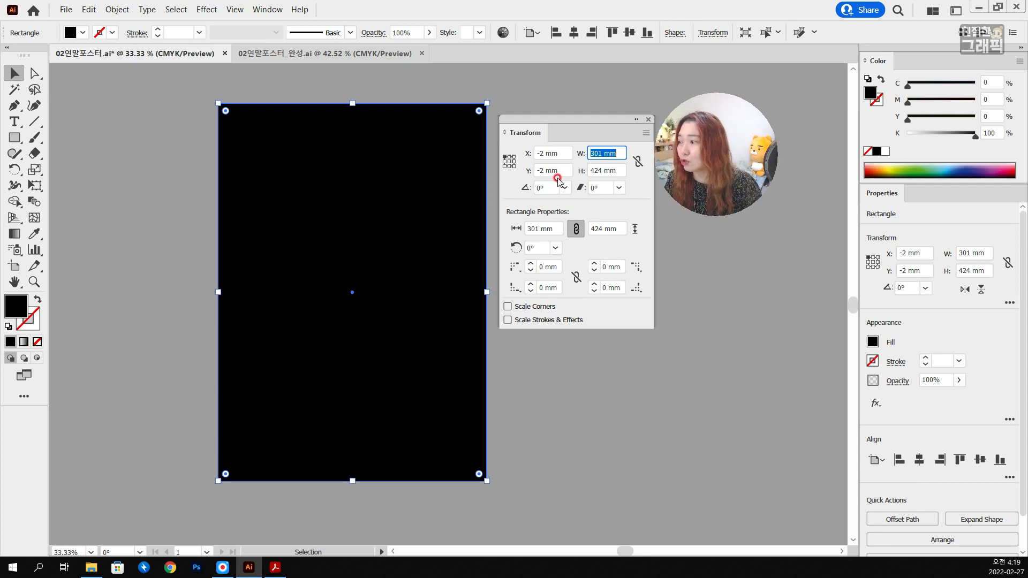
left_click(649, 119)
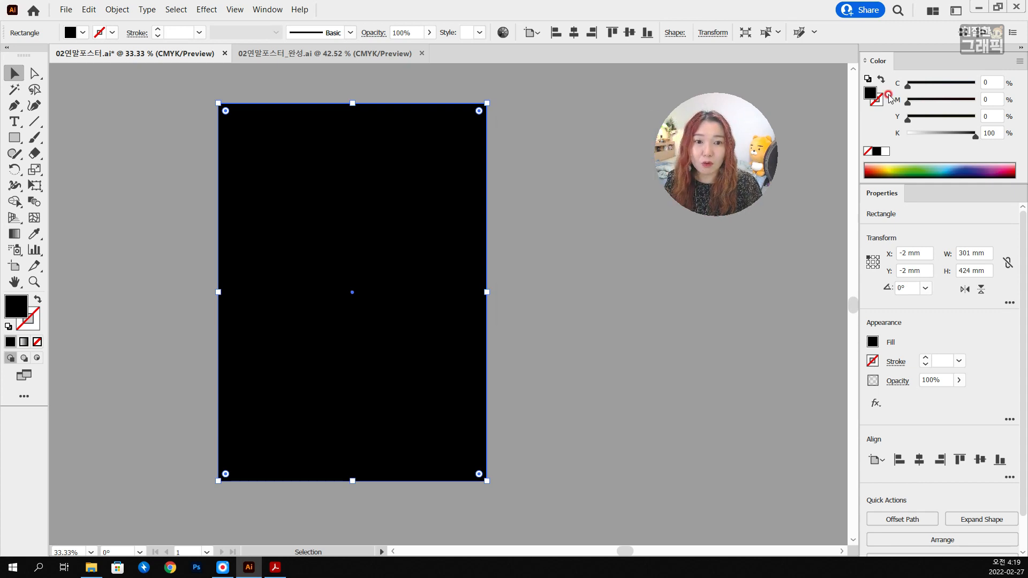
Step: Fill the rectangle with dark navy: C 100, M 80, Y 40, K 60
left_click(985, 81)
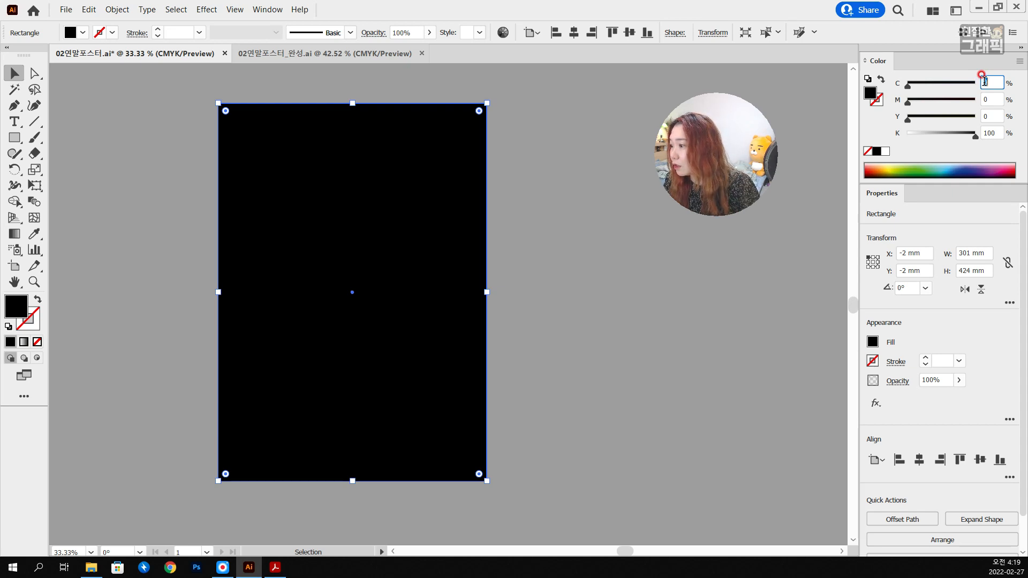
type("100")
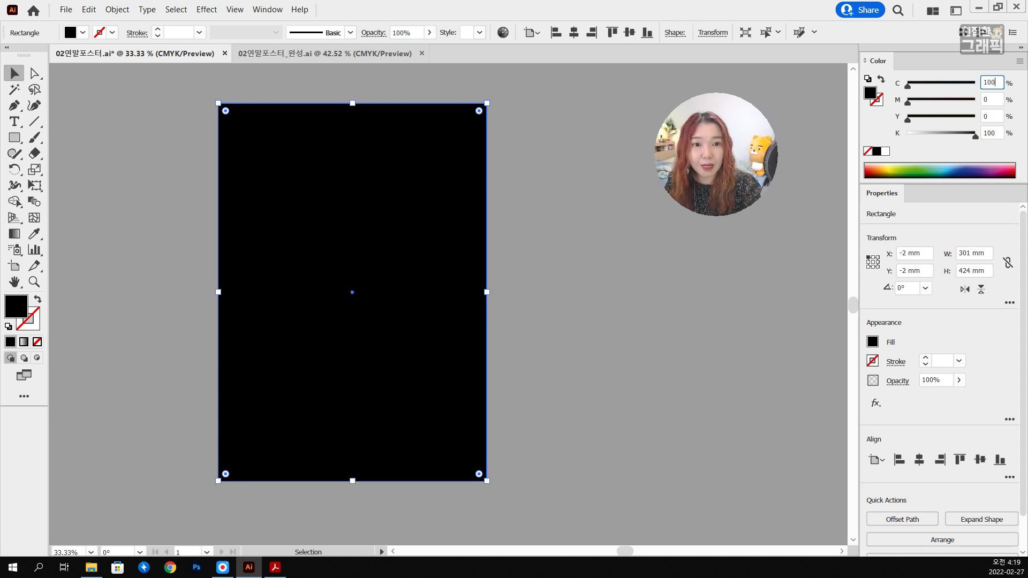
key("Tab")
type("80")
key("Tab")
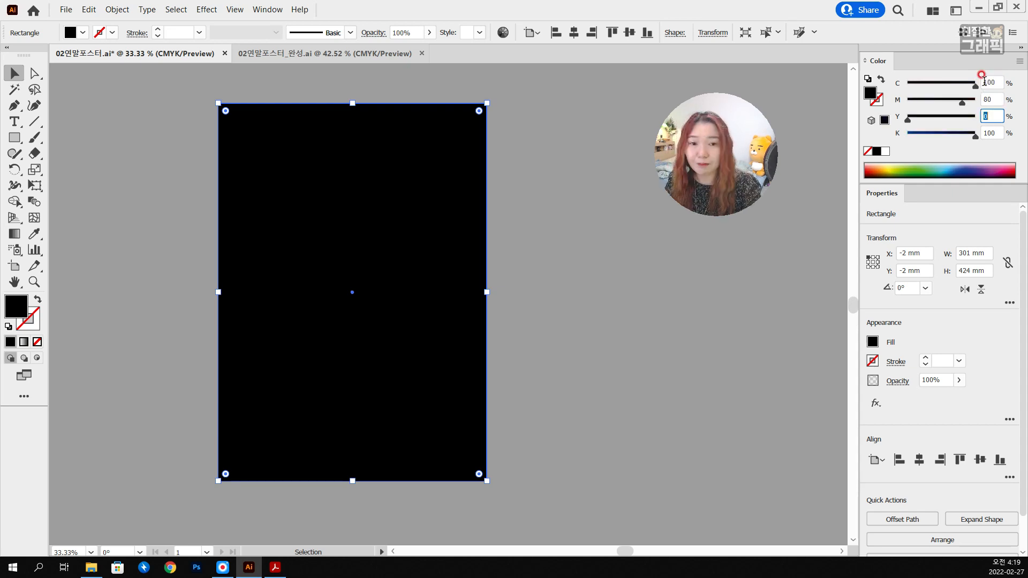
type("40")
key("Tab")
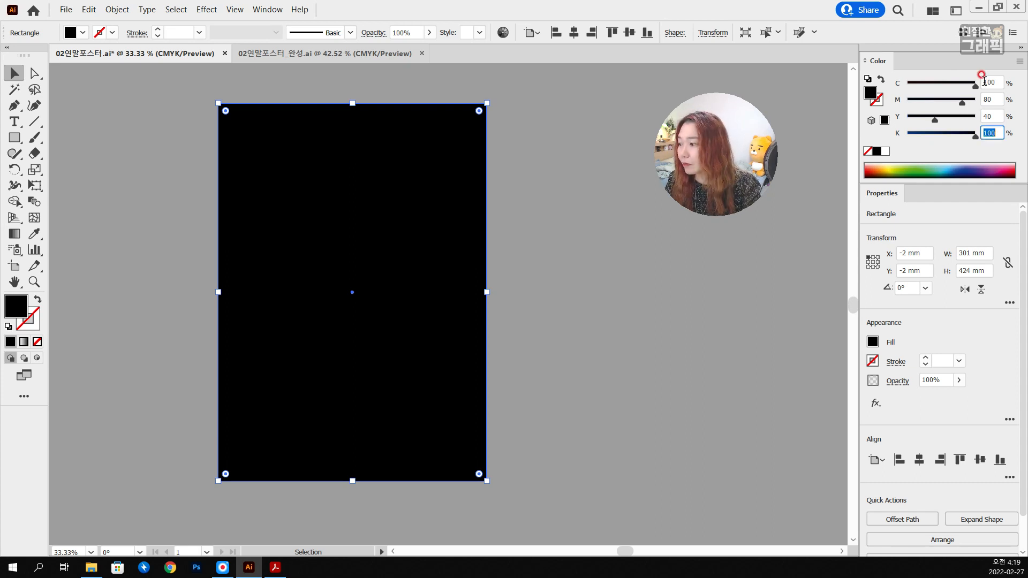
type("60")
key("Return")
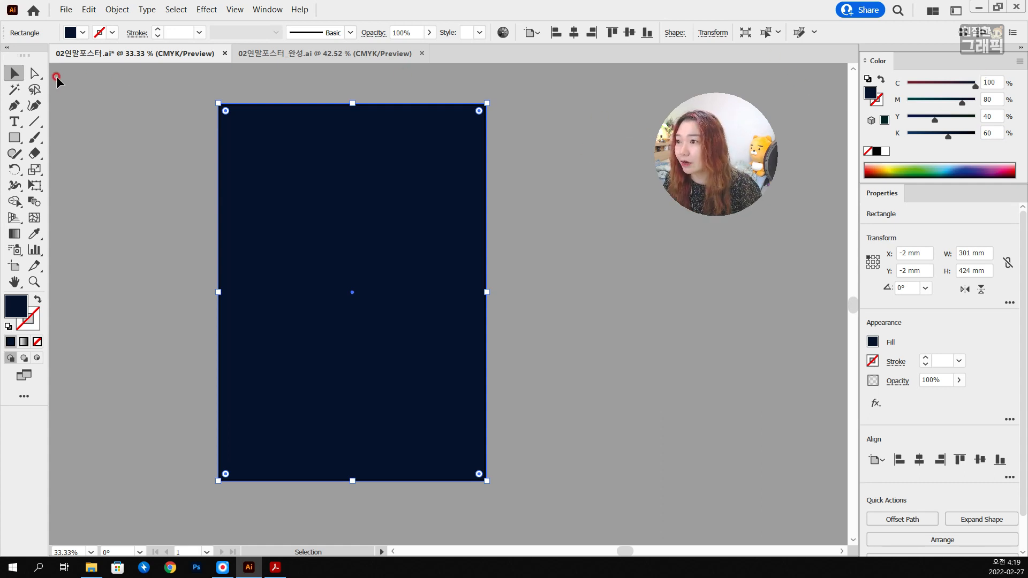
Step: Send the navy rectangle behind all the poster artwork and deselect it
left_click(98, 112)
left_click(338, 174)
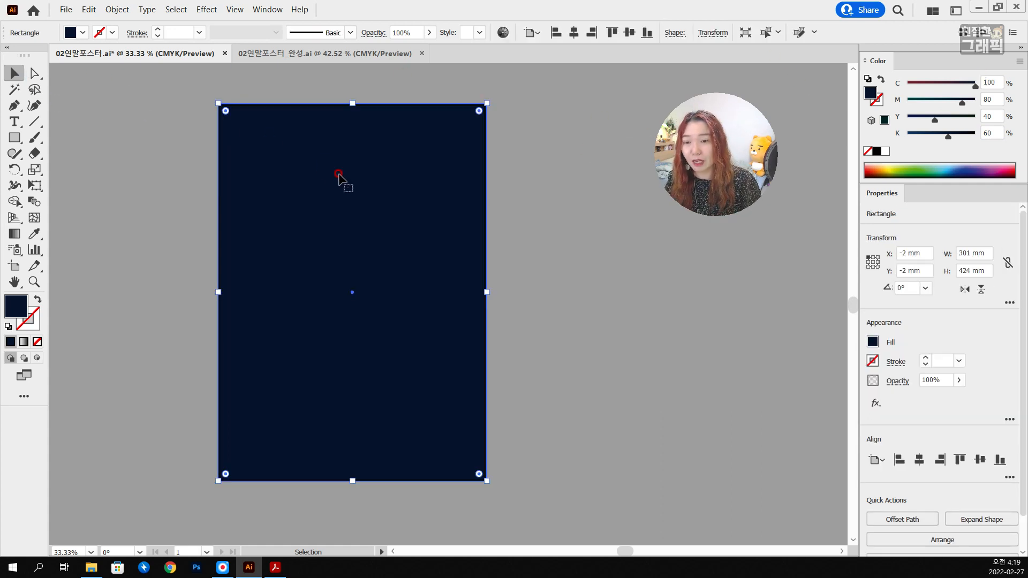
key("ctrl+shift+bracketleft")
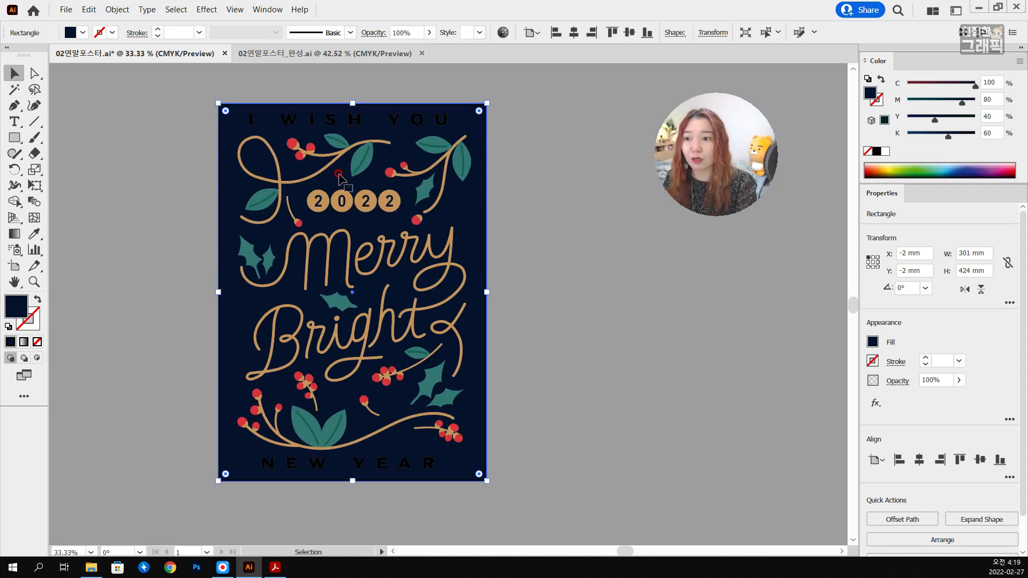
left_click(624, 305)
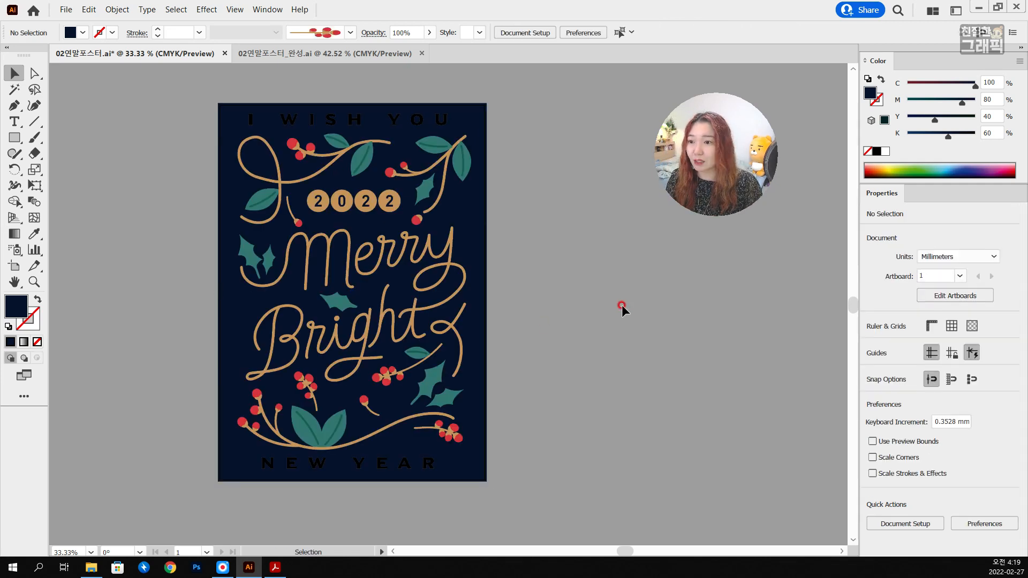
Step: Recolour the "I WISH YOU" and "NEW YEAR" lines white and deselect them
left_click(312, 120)
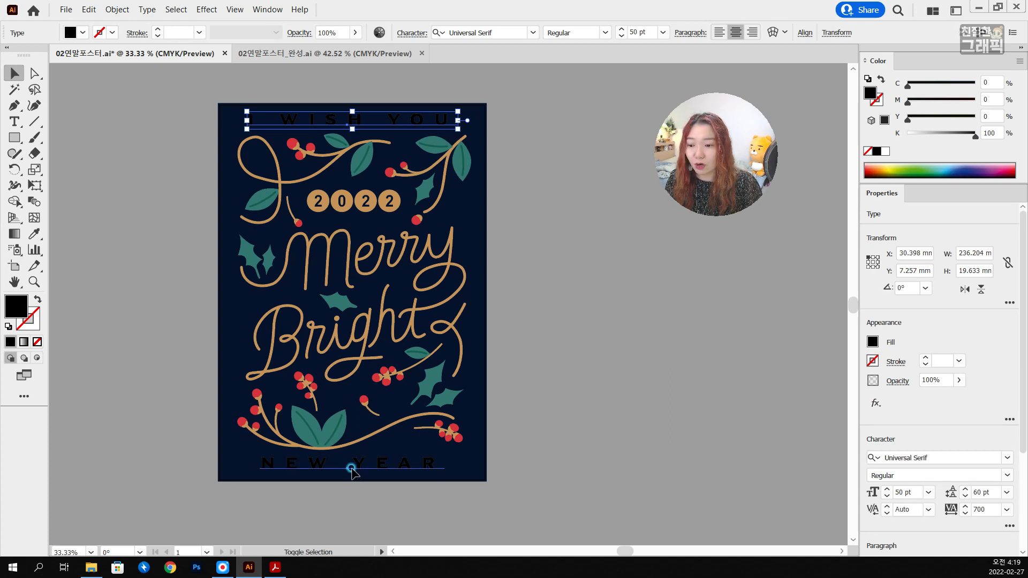
left_click(348, 464, "shift")
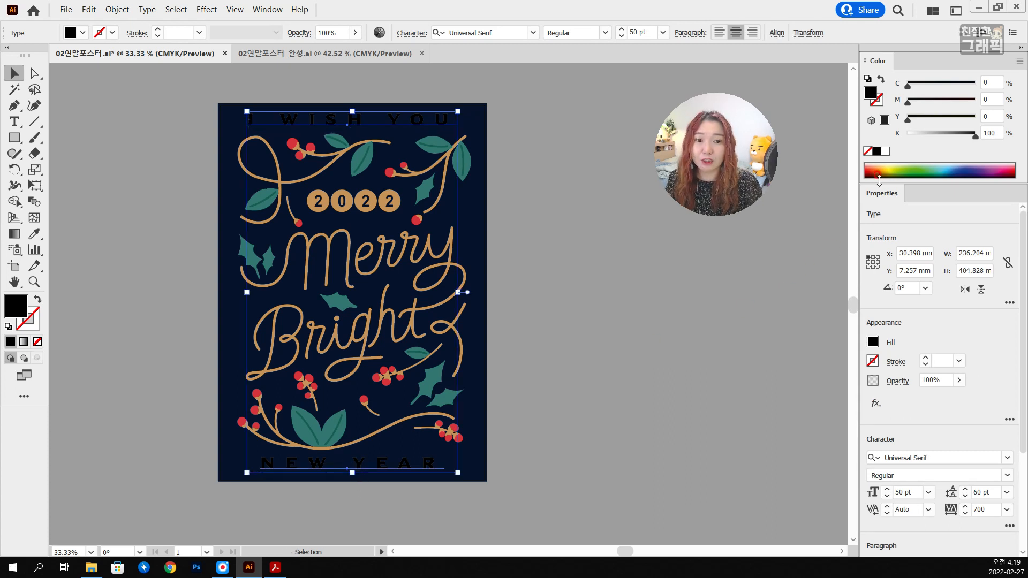
left_click(885, 151)
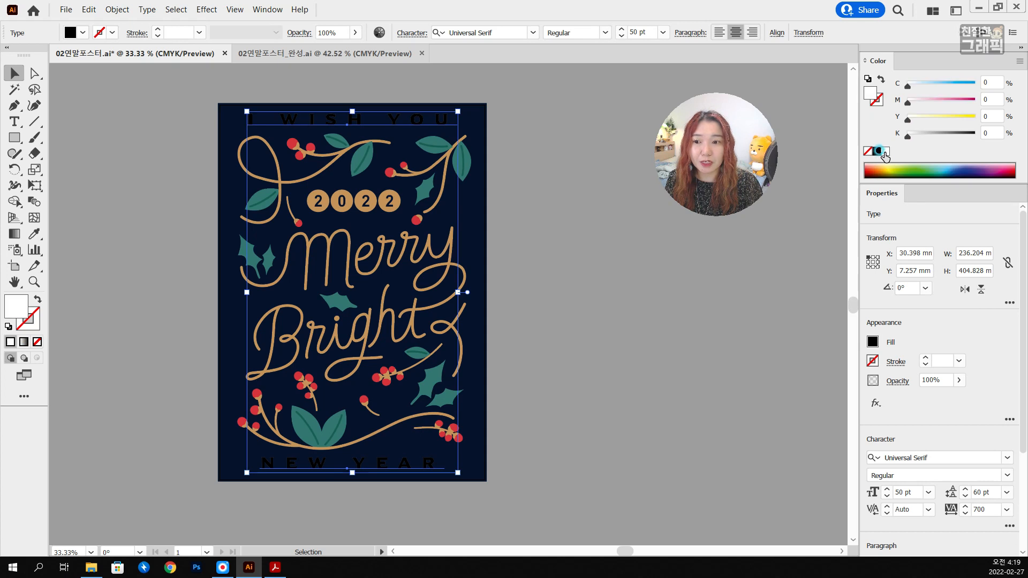
left_click(577, 307)
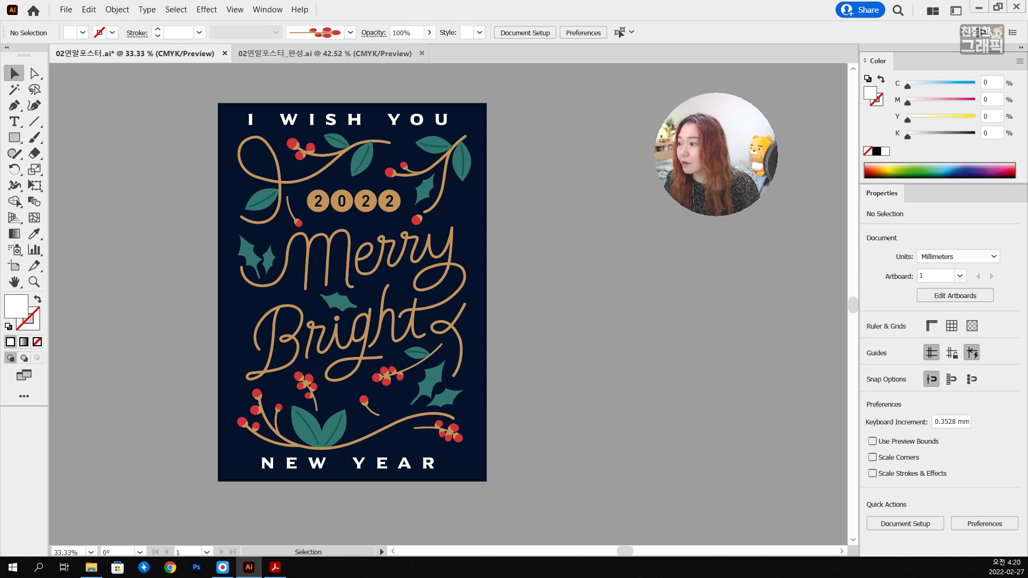
Step: Save the poster on the computer as a new Illustrator file named 02연말포스터_작업, accepting the save options
left_click(63, 10)
left_click(117, 121)
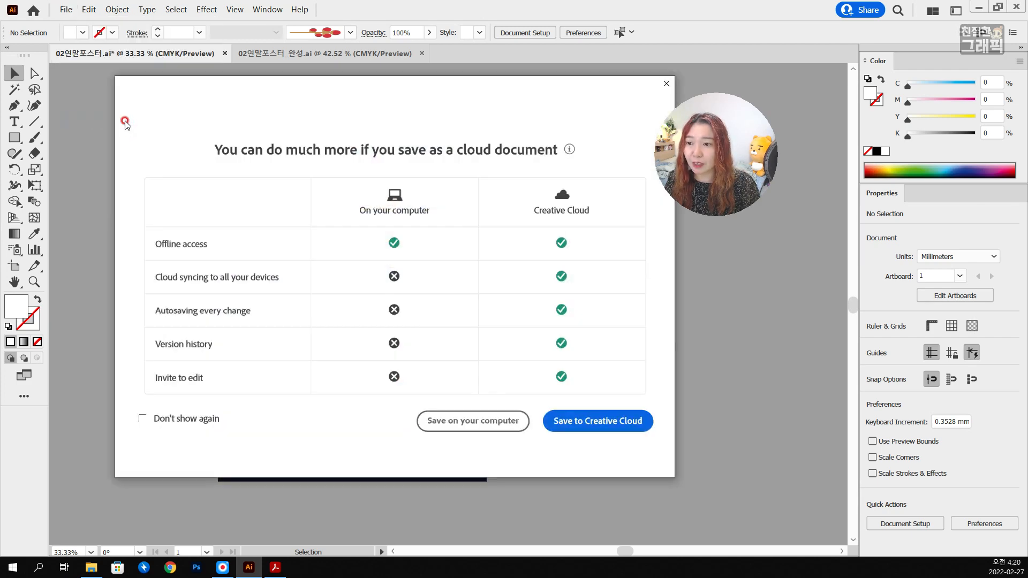
left_click(487, 421)
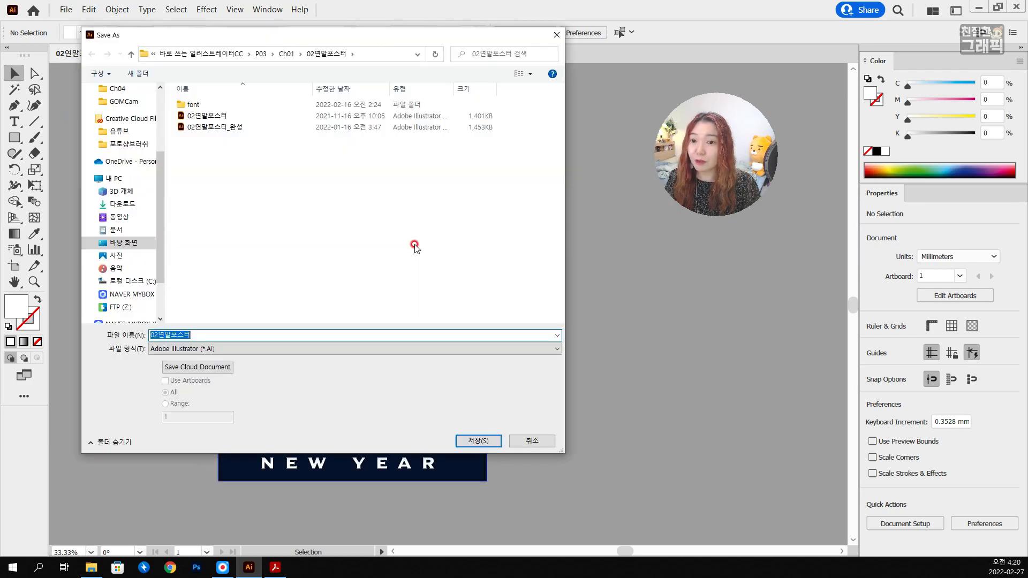
left_click(225, 116)
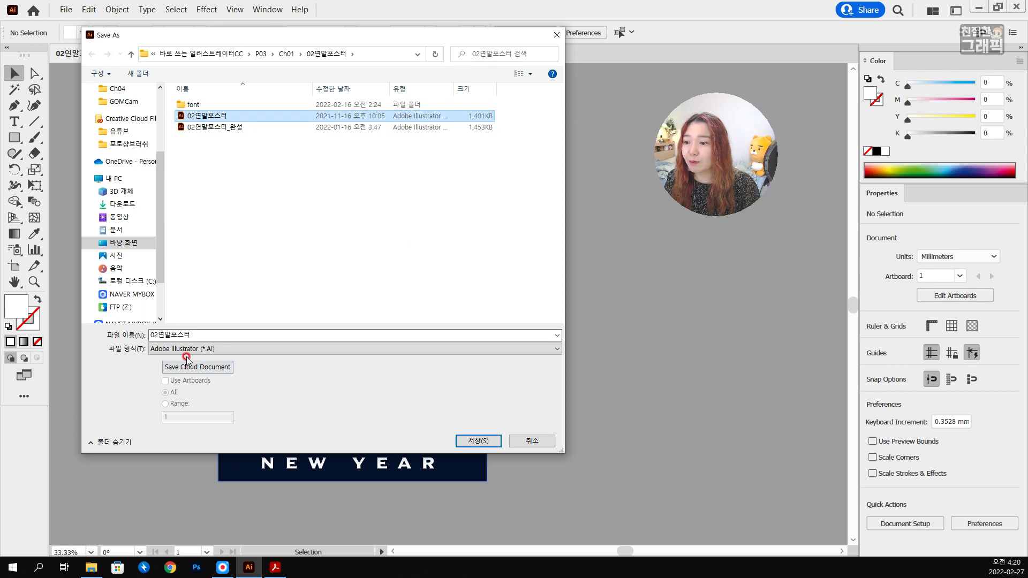
left_click(238, 334)
type("_")
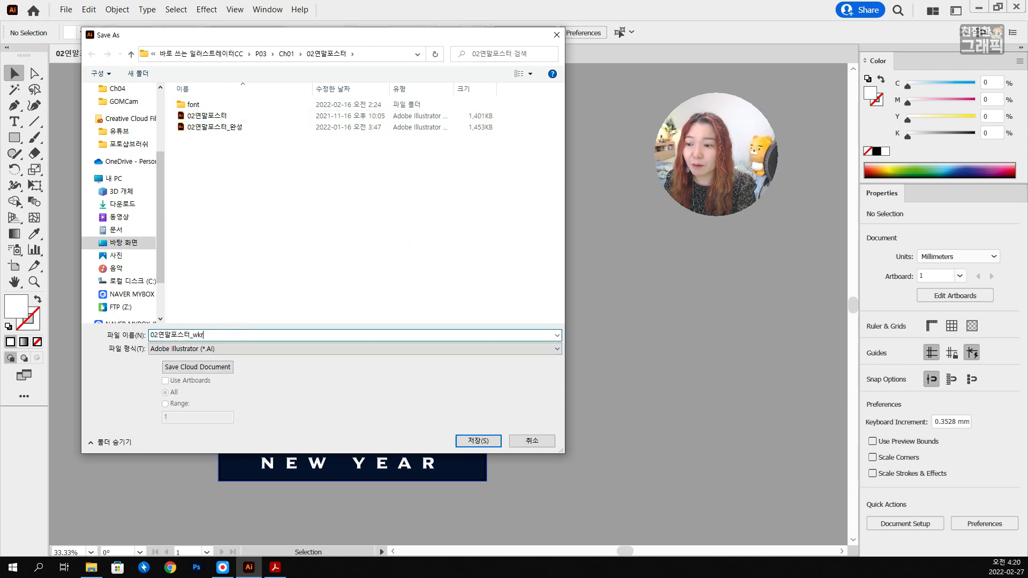
type("작업")
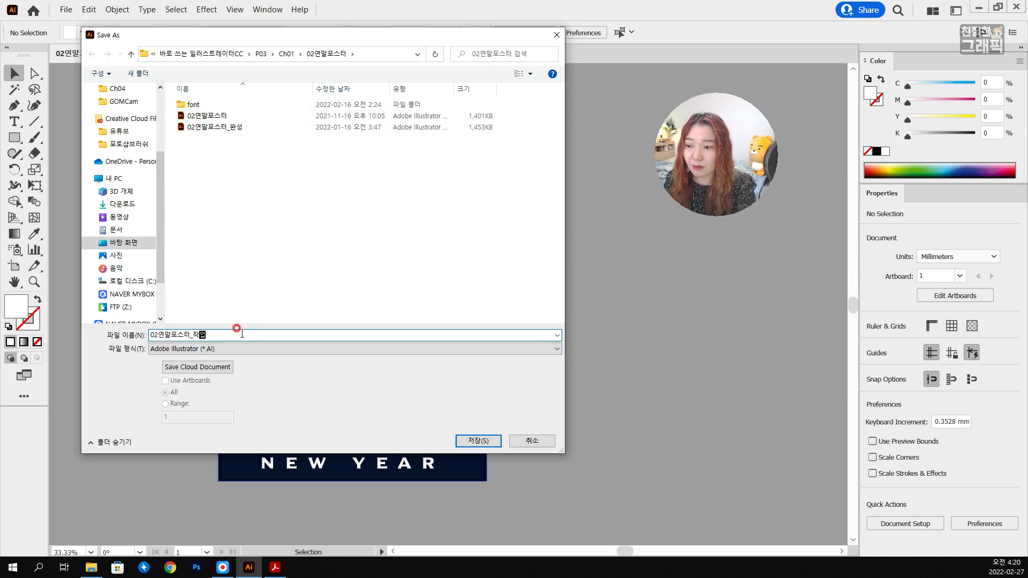
key("Return")
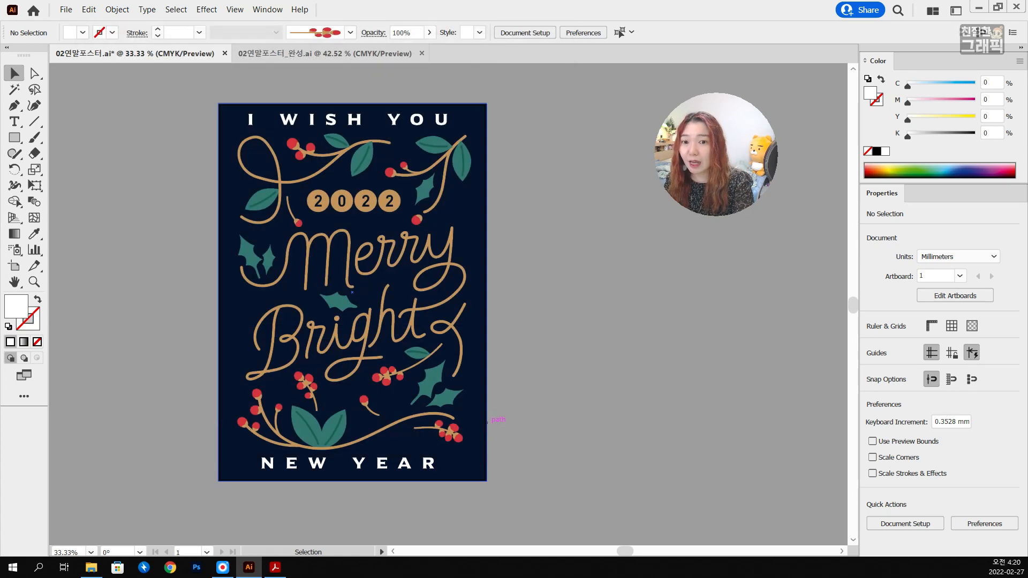
key("Return")
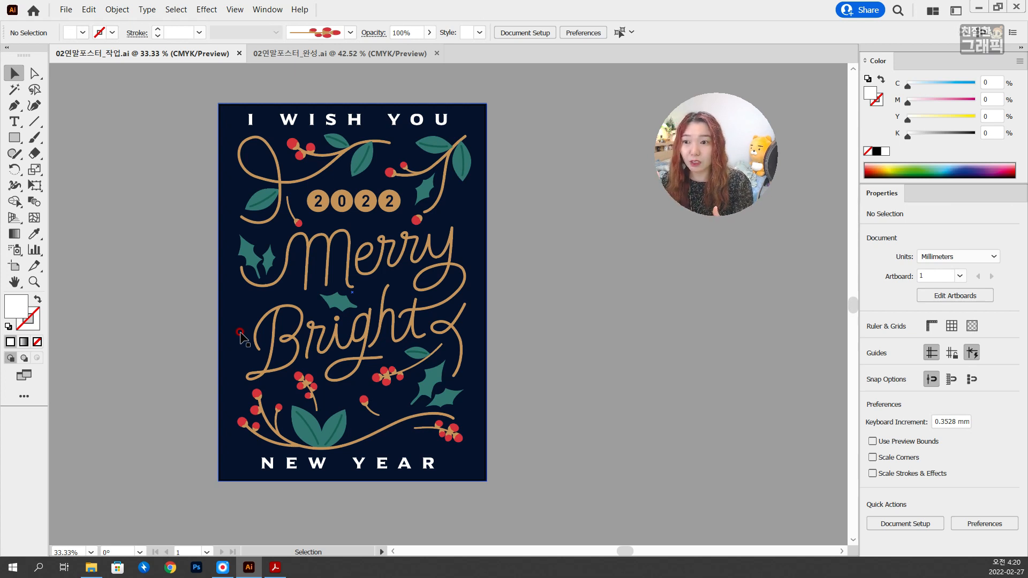
Step: Convert all the poster's text to outlines, with the entire artwork selected
left_click(351, 119)
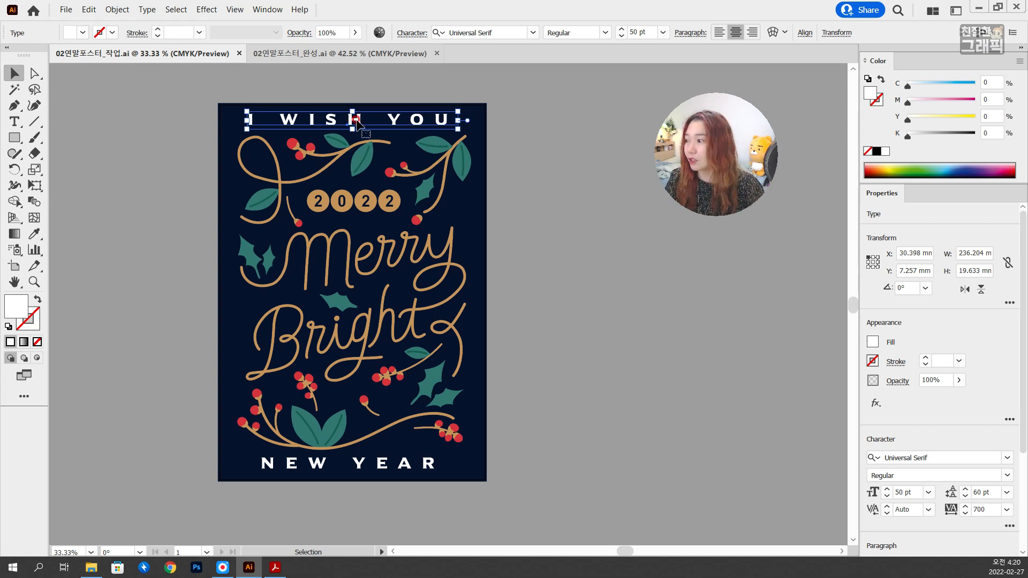
left_click(576, 226)
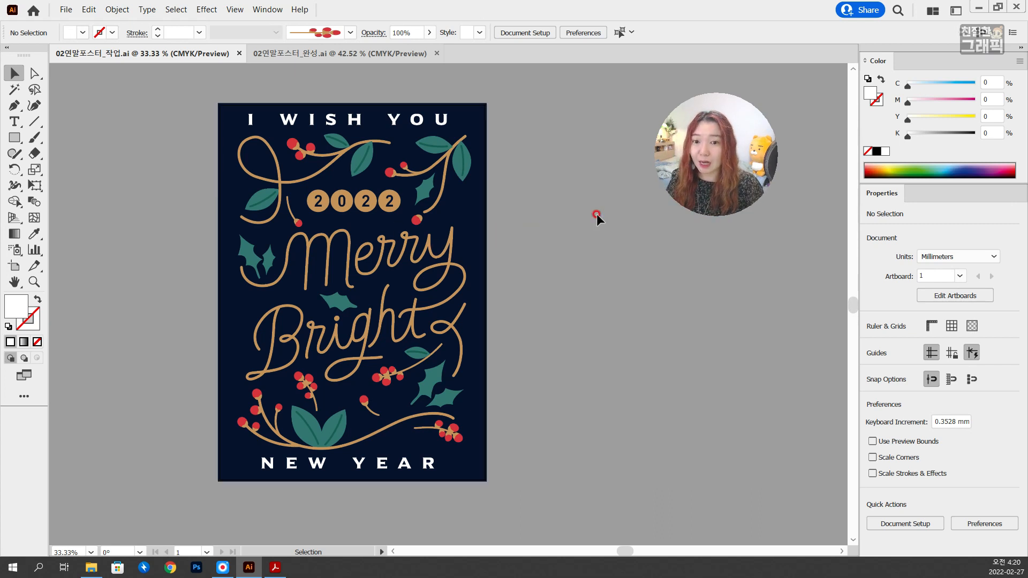
key("ctrl+a")
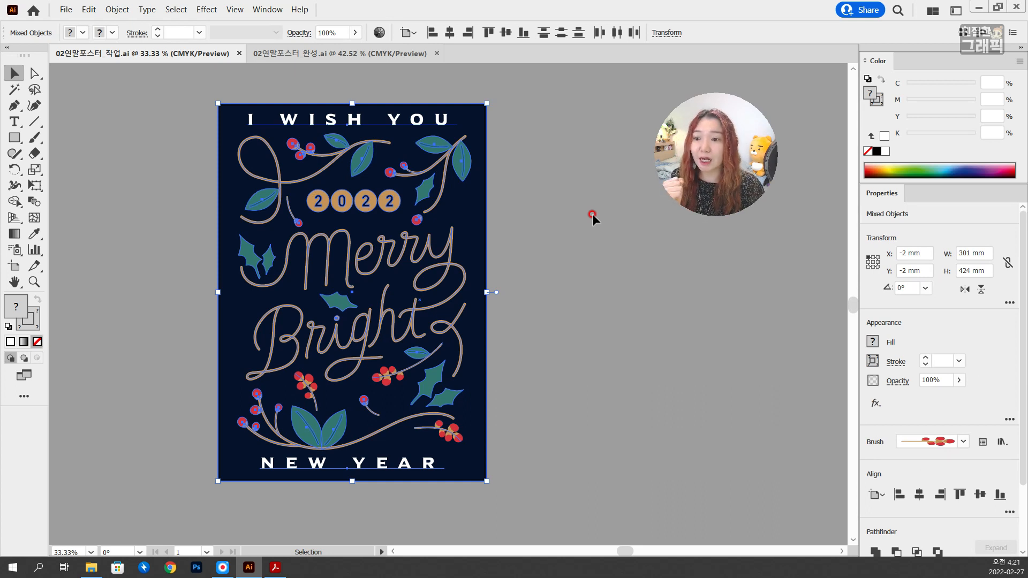
left_click(143, 10)
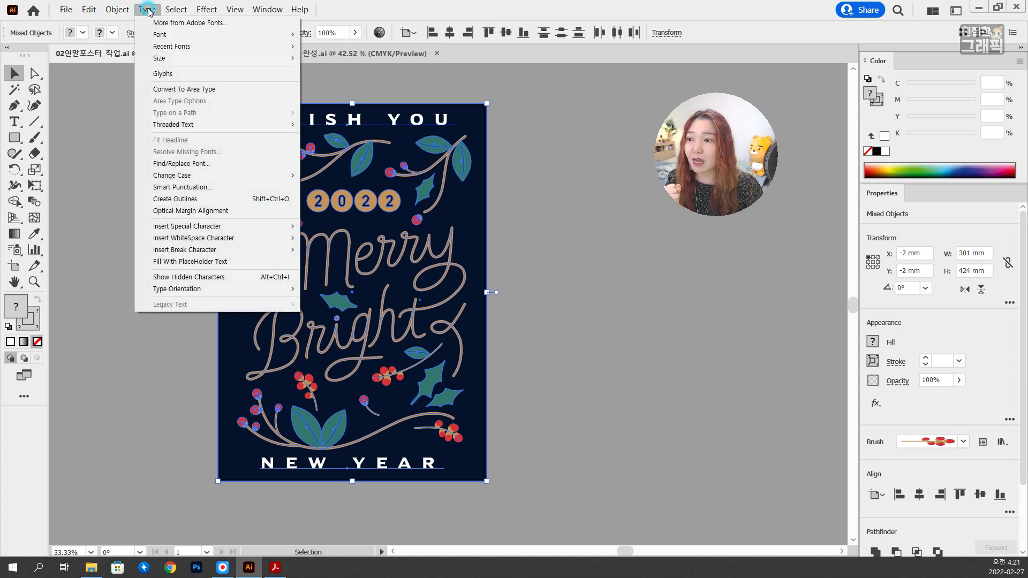
left_click(206, 202)
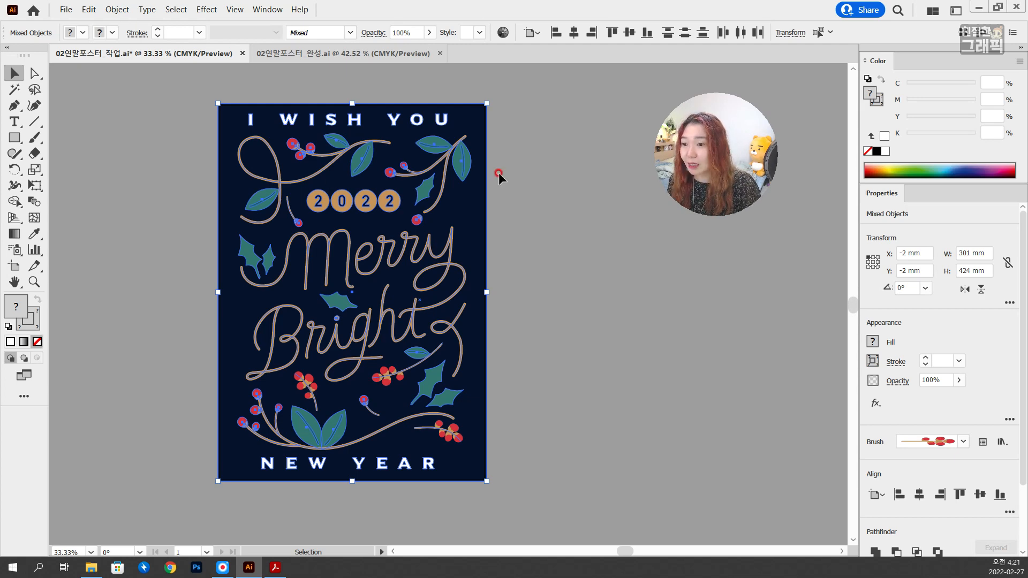
Step: Expand the appearance of the selected poster artwork, outline all its strokes, and deselect everything
left_click(117, 10)
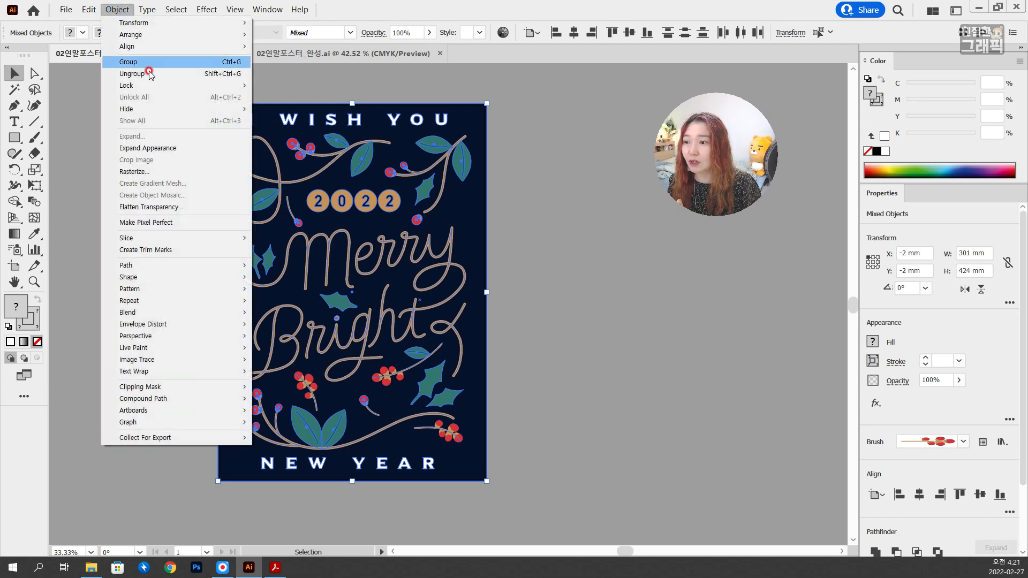
left_click(150, 152)
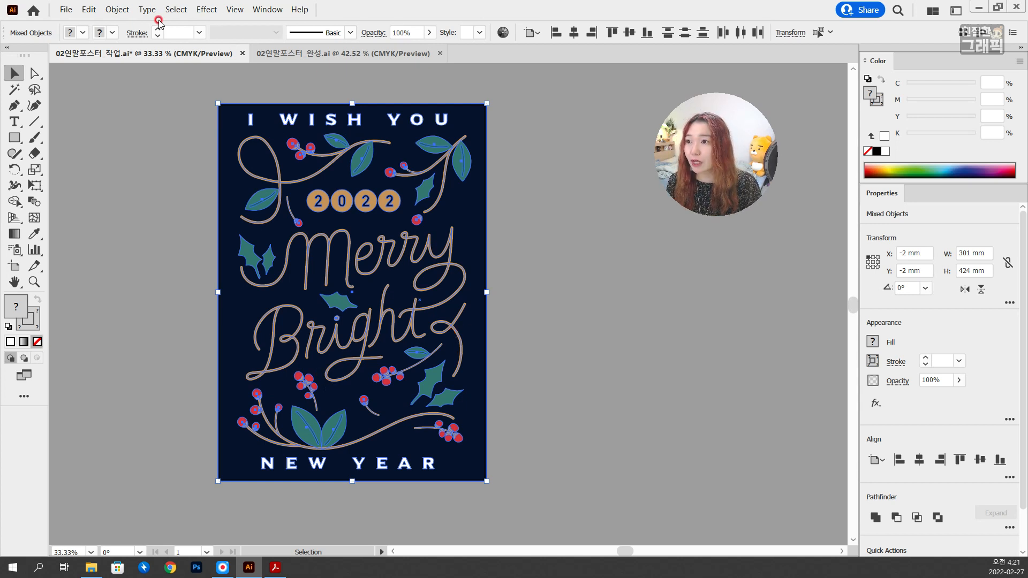
left_click(116, 11)
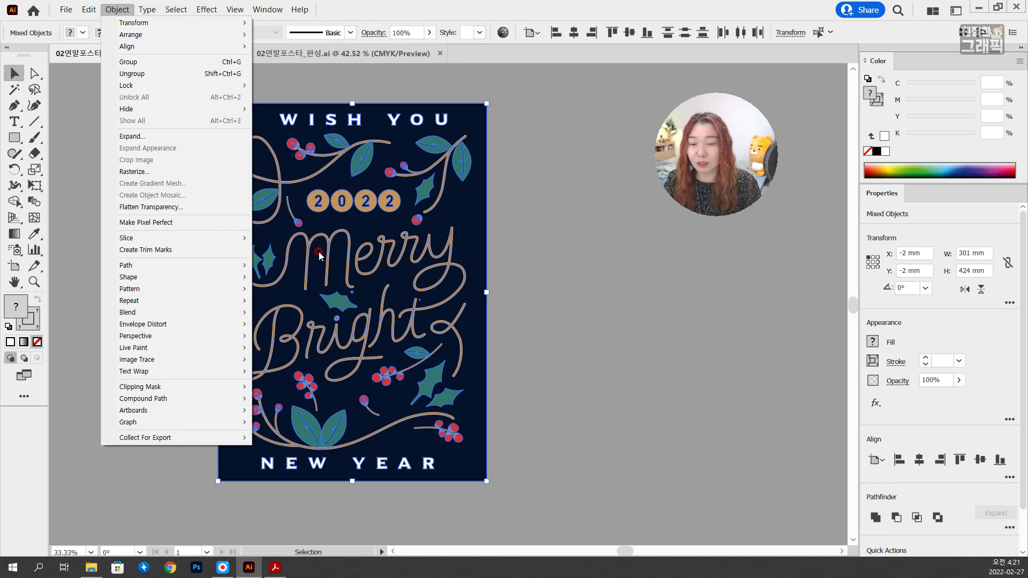
left_click(114, 9)
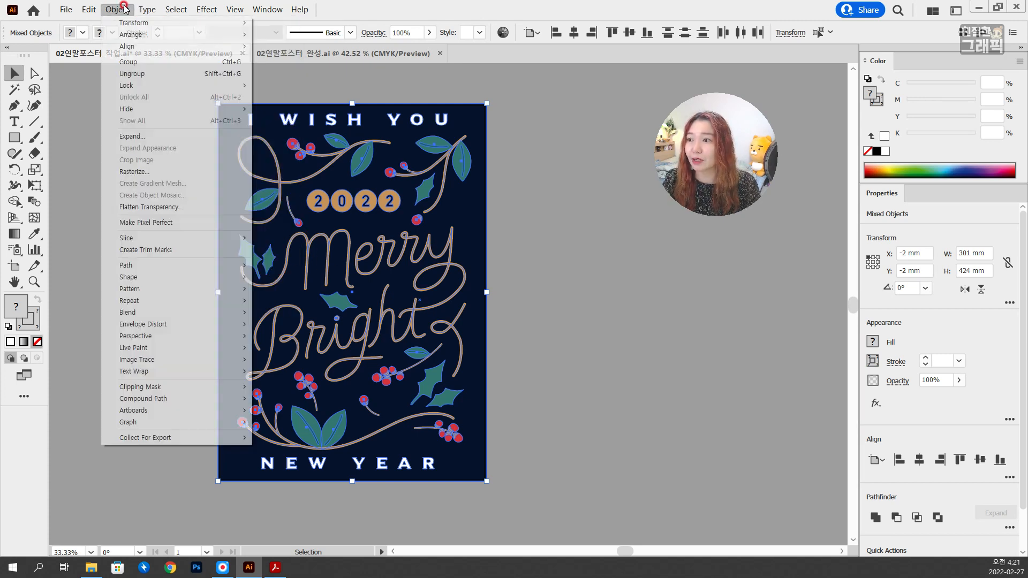
left_click(122, 8)
mouse_move(153, 266)
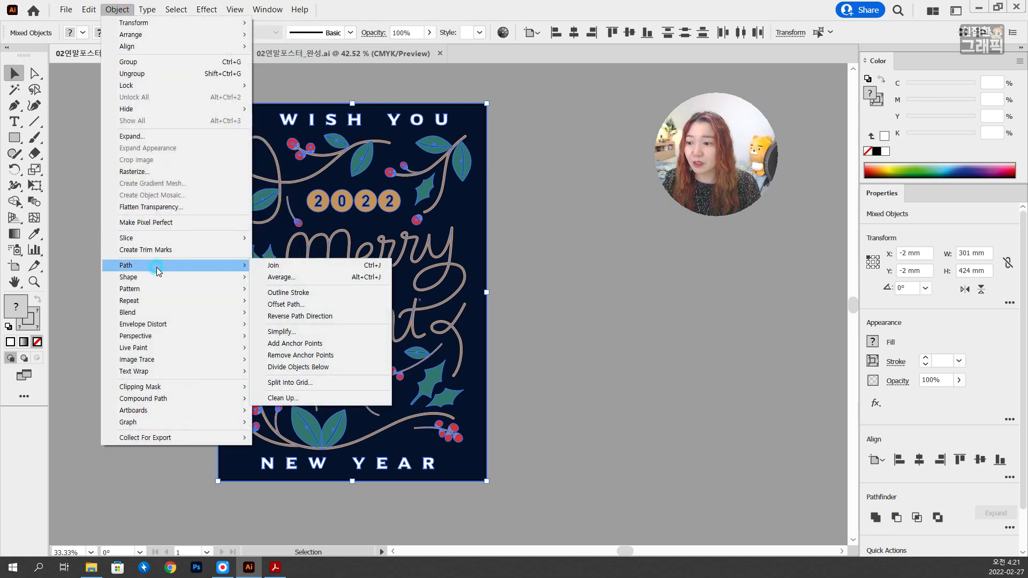
left_click(286, 294)
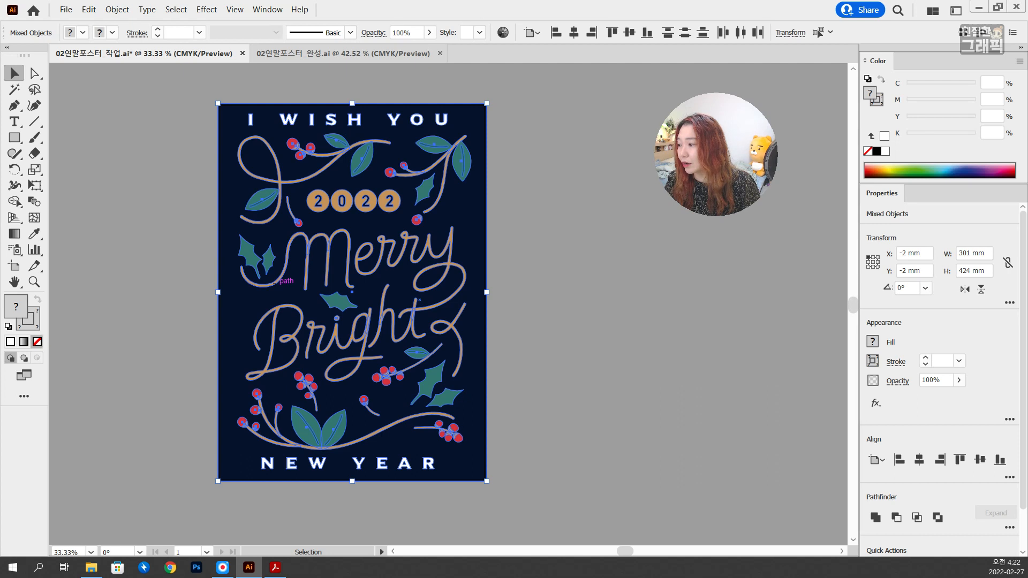
left_click(576, 282)
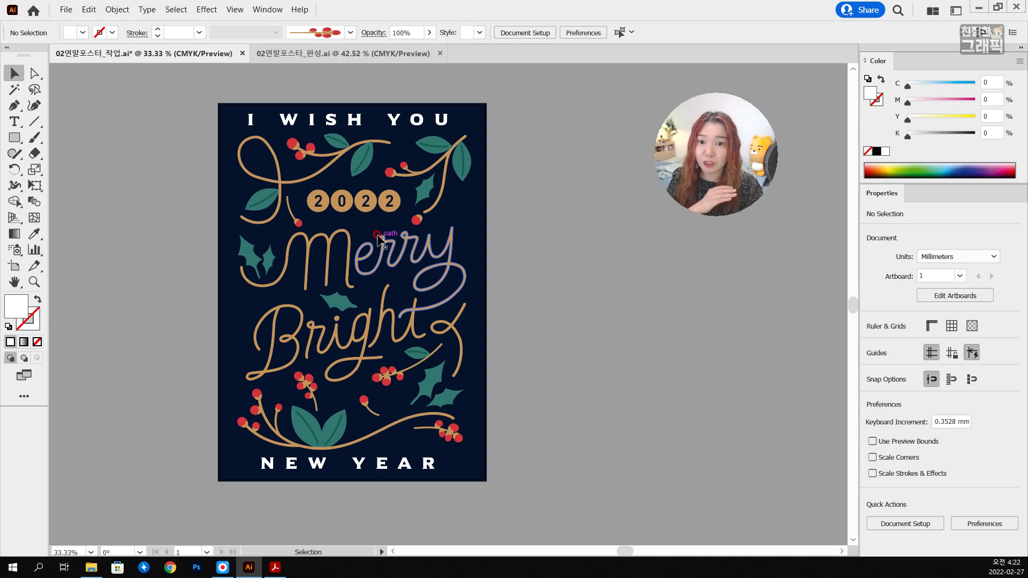
Step: Group the outlined letter paths of "Merry" and "Bright", leaving out the dot of the i
left_click(335, 247)
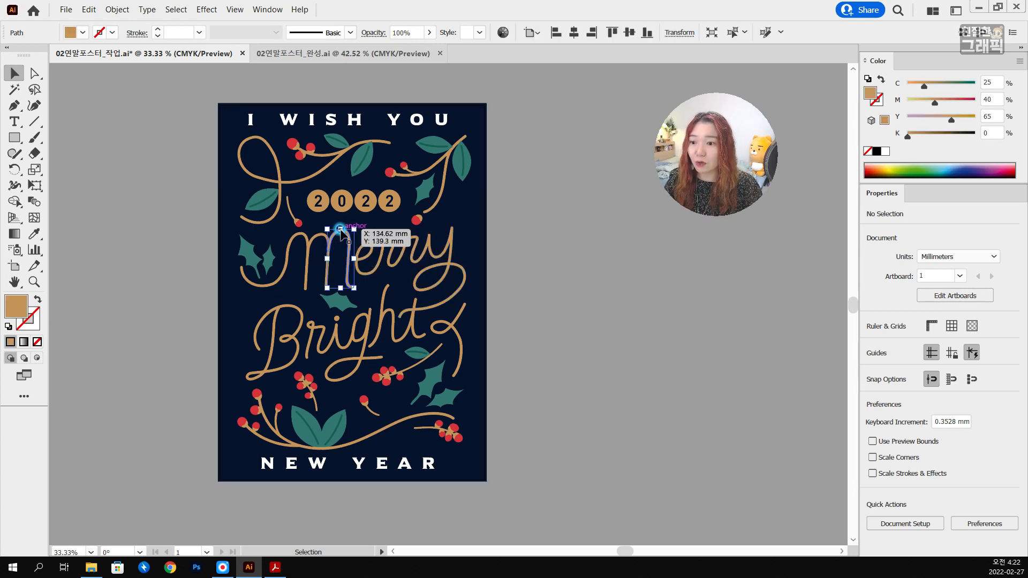
scroll(333, 241, "up", 1)
left_click(304, 235, "shift")
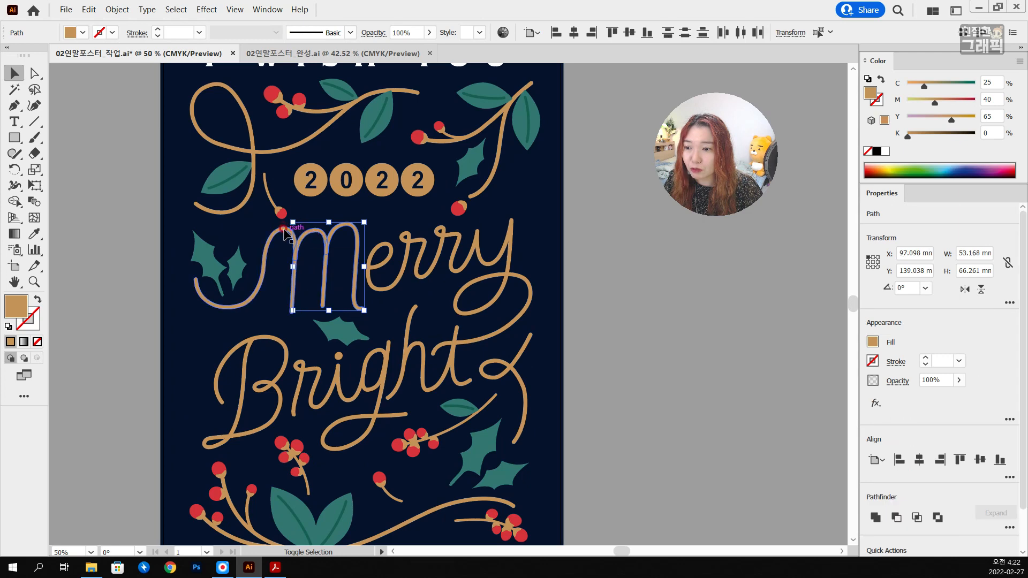
left_click(285, 229, "shift")
left_click(371, 271, "shift")
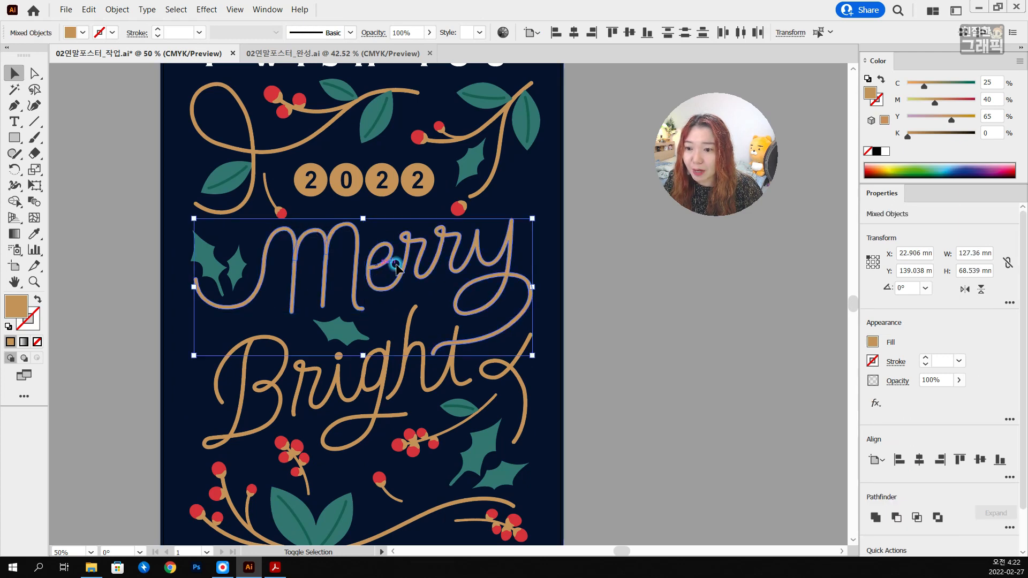
left_click(453, 361, "shift")
left_click(445, 375, "shift")
left_click(377, 384, "shift")
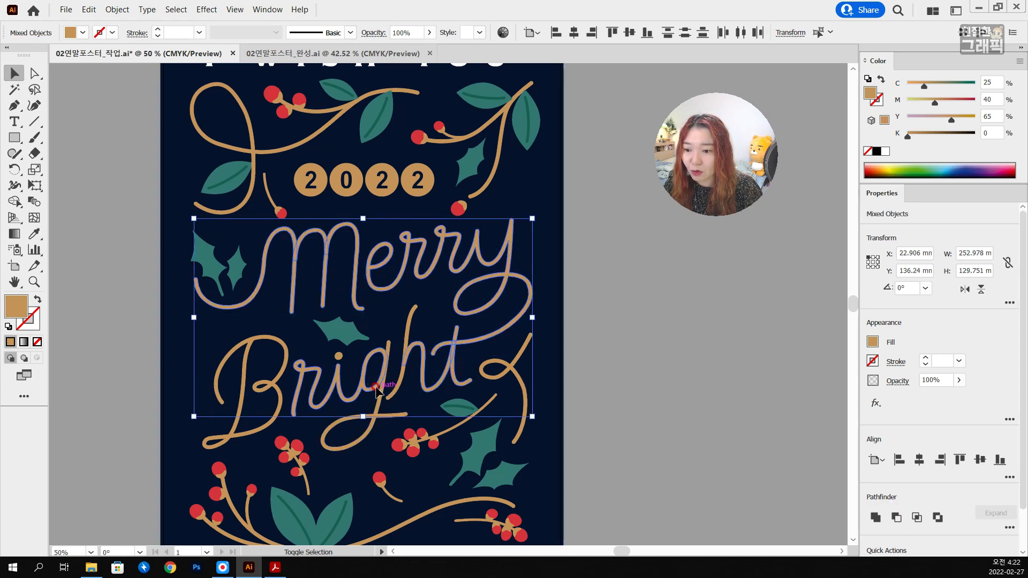
left_click(380, 389, "shift")
left_click(274, 391, "shift")
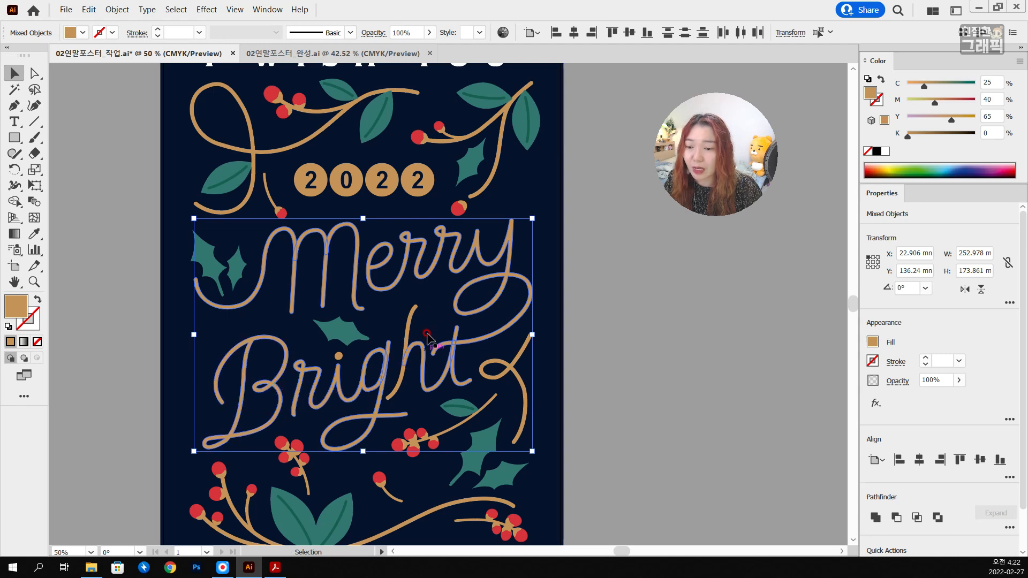
scroll(435, 290, "down", 2)
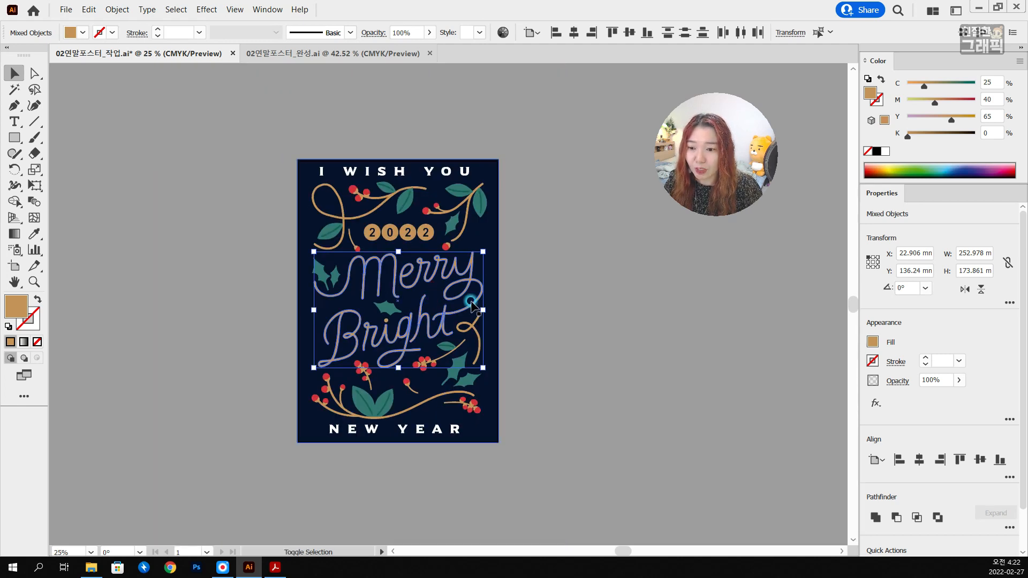
scroll(510, 311, "up", 1)
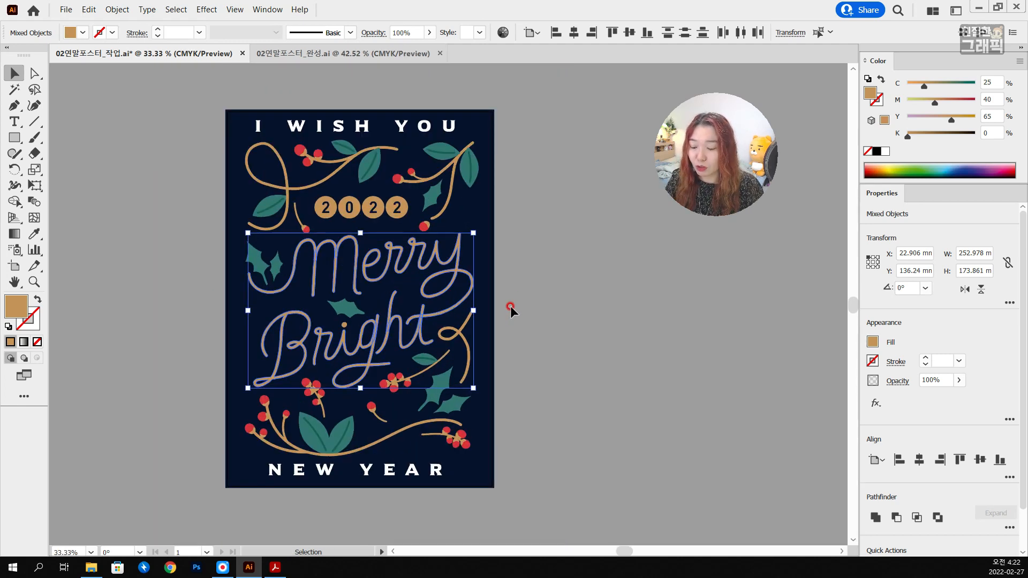
key("ctrl+g")
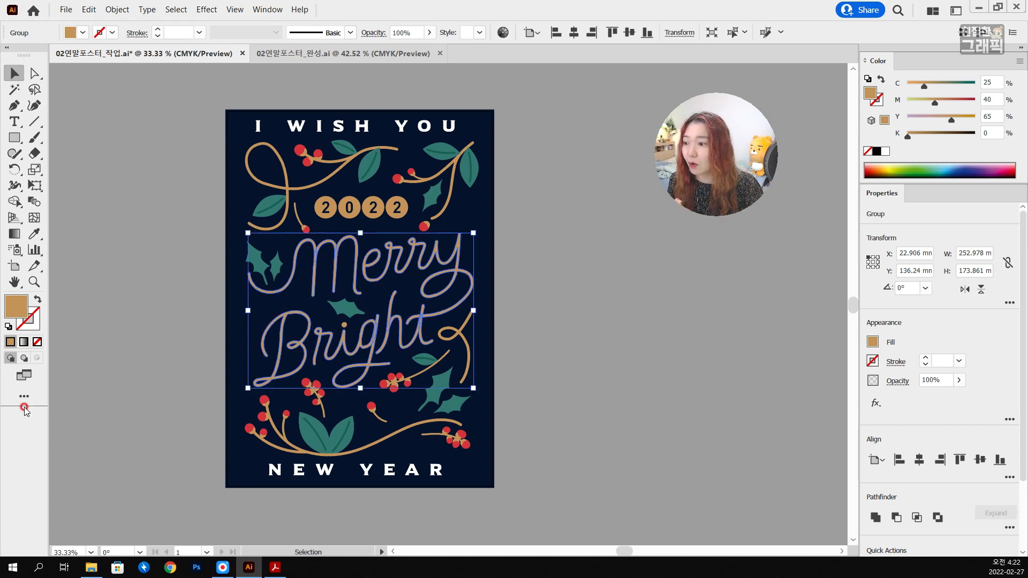
Step: Remove the fill from the "Merry Bright" lettering group and from the dot of the i, and deselect them
left_click(37, 342)
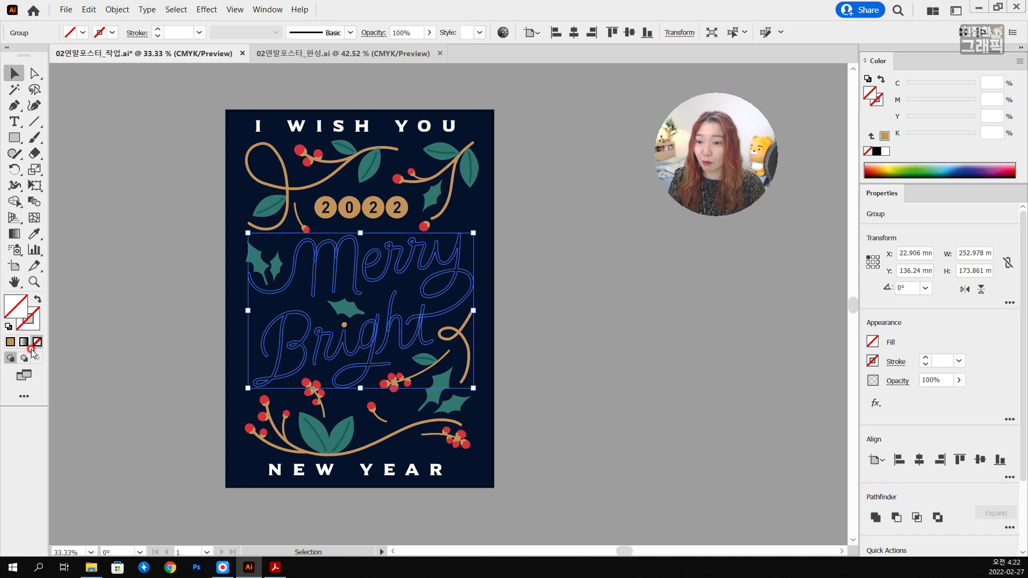
left_click(123, 316)
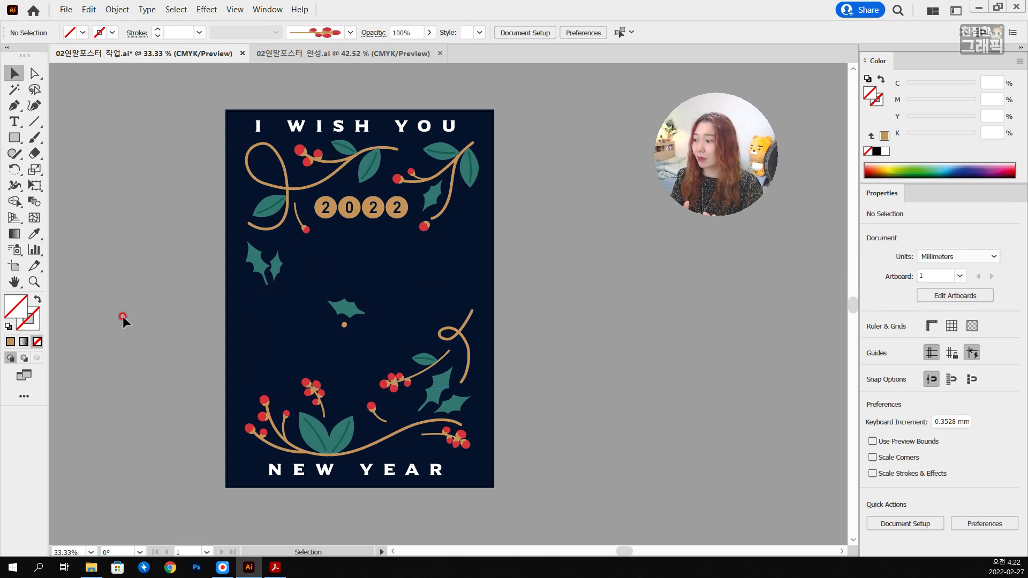
left_click(346, 326)
left_click(345, 327)
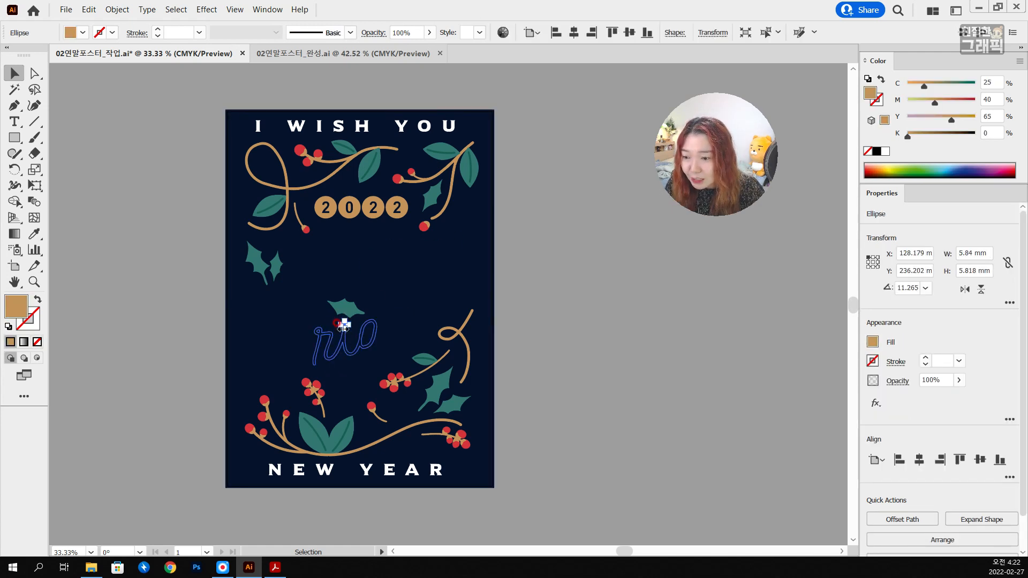
left_click(37, 342)
left_click(144, 328)
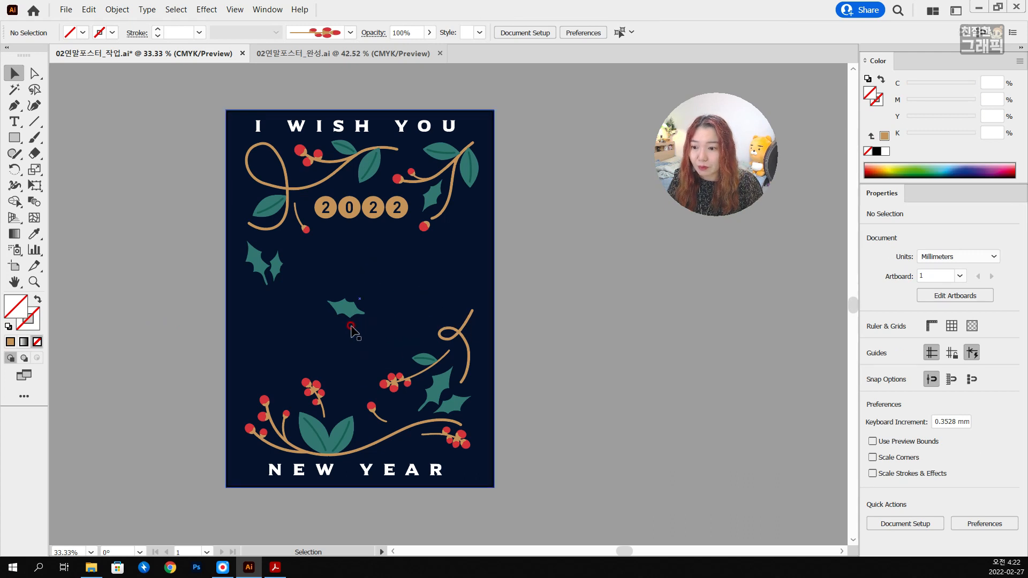
left_click(342, 342)
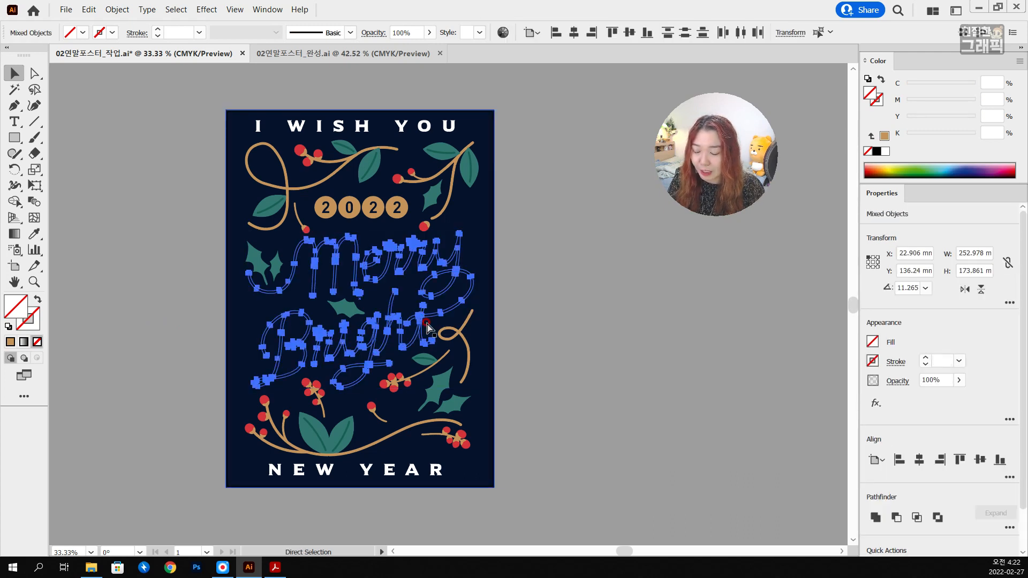
left_click(608, 300)
left_click_drag(364, 327, 566, 315)
key("ctrl+z")
left_click(528, 305)
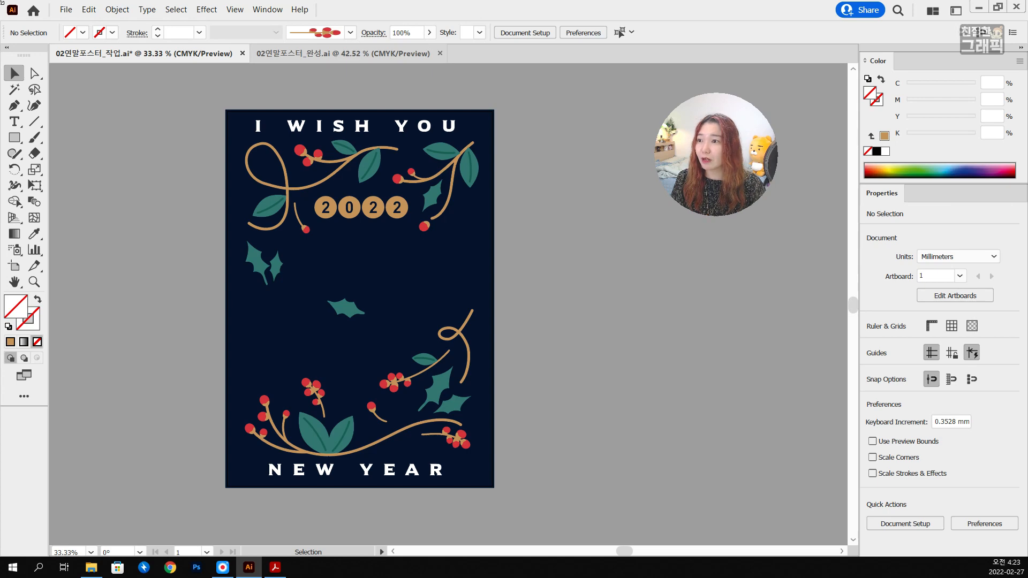
Step: Save a copy of the document in Illustrator EPS format as 02연말포스터_인쇄, replacing the existing file
left_click(66, 10)
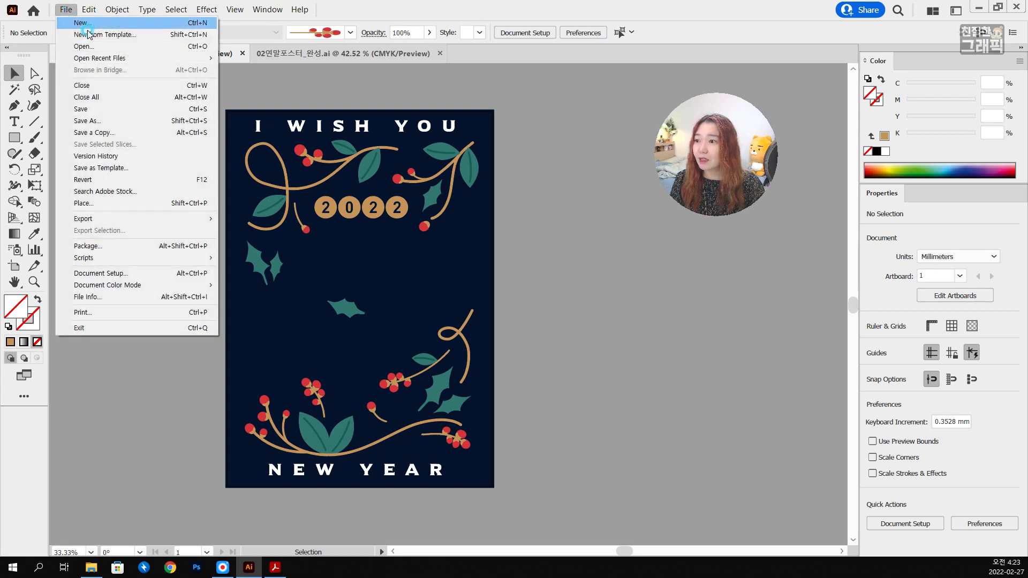
left_click(109, 121)
left_click(480, 421)
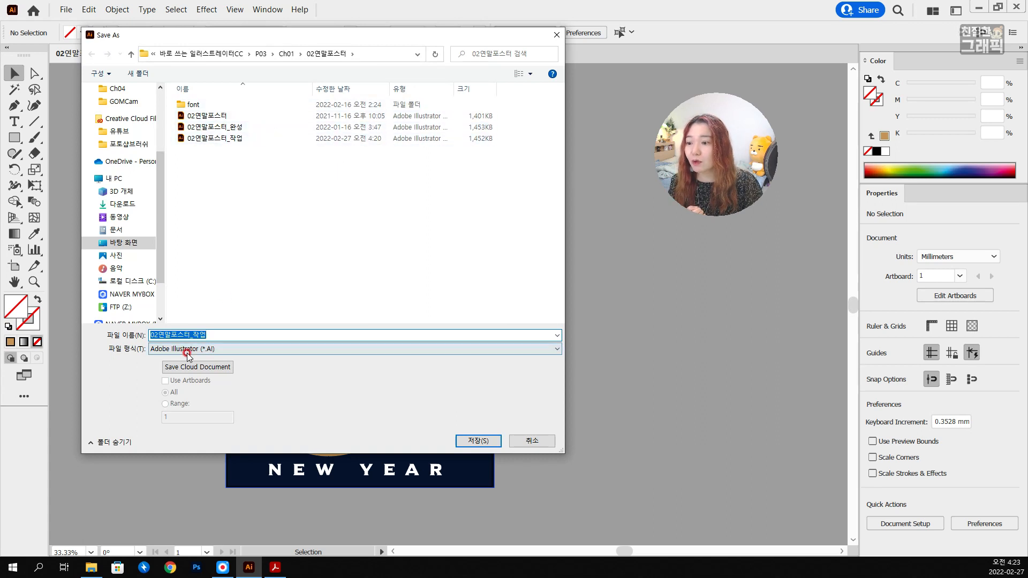
left_click(187, 352)
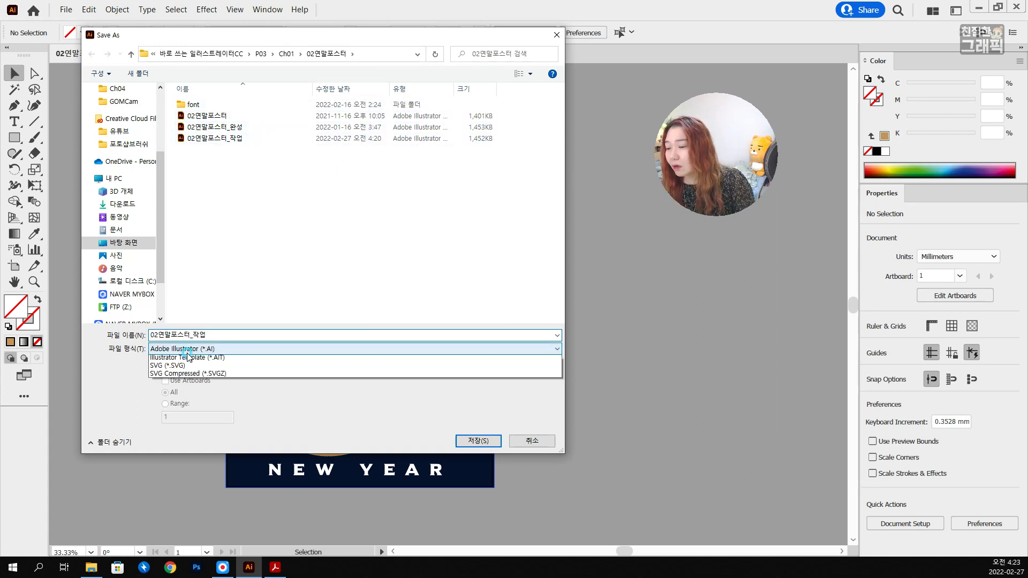
left_click(203, 367)
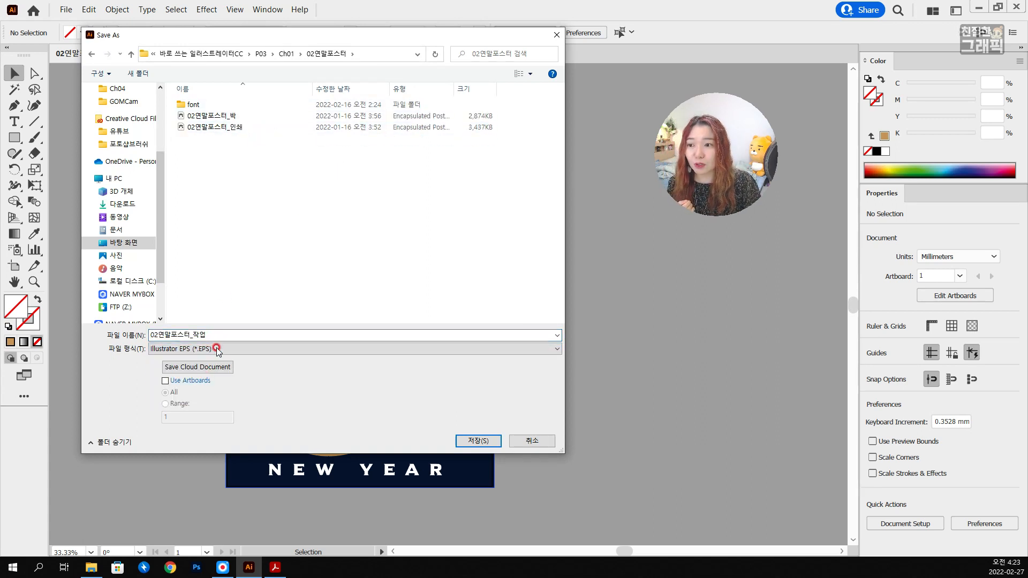
left_click(206, 128)
left_click(205, 130)
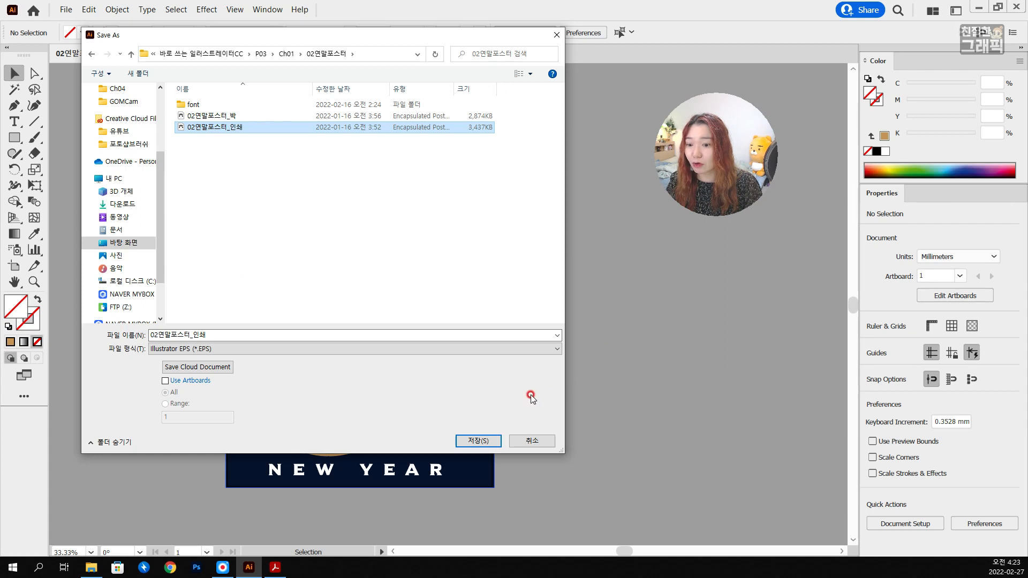
left_click(485, 442)
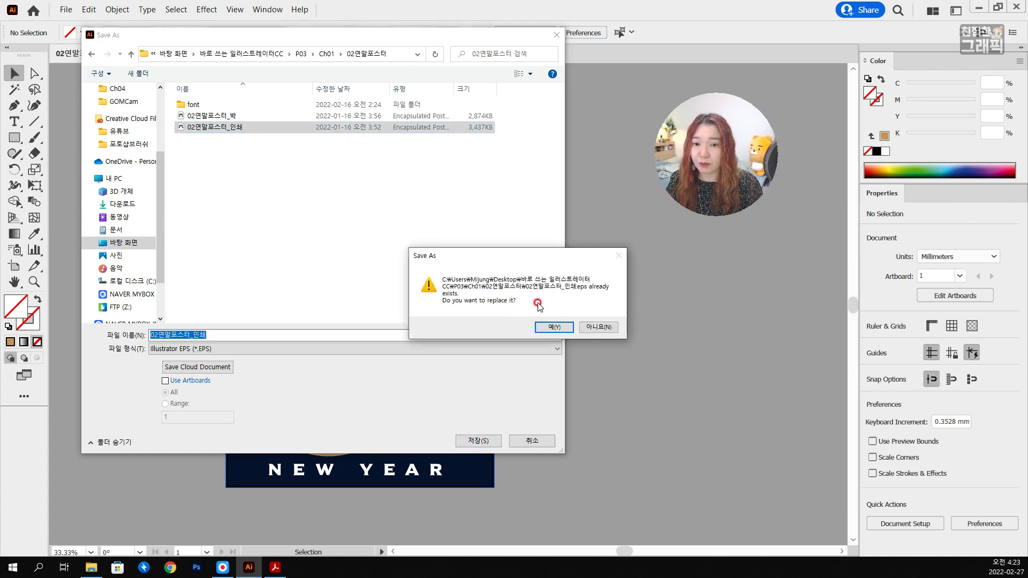
left_click(555, 326)
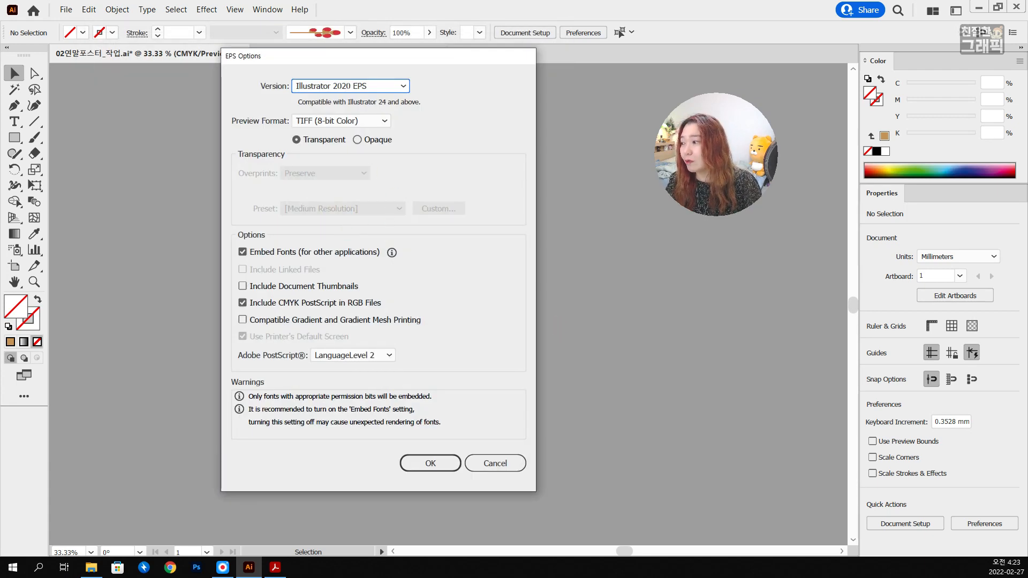
Step: Set the EPS version to Illustrator CC EPS with an opaque preview, and complete the save
left_click(369, 86)
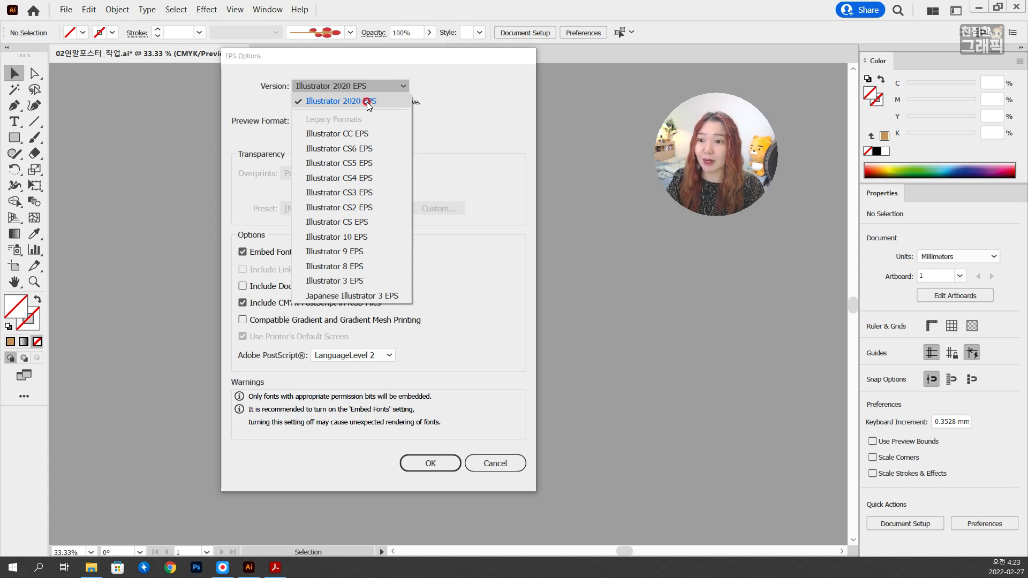
left_click(370, 133)
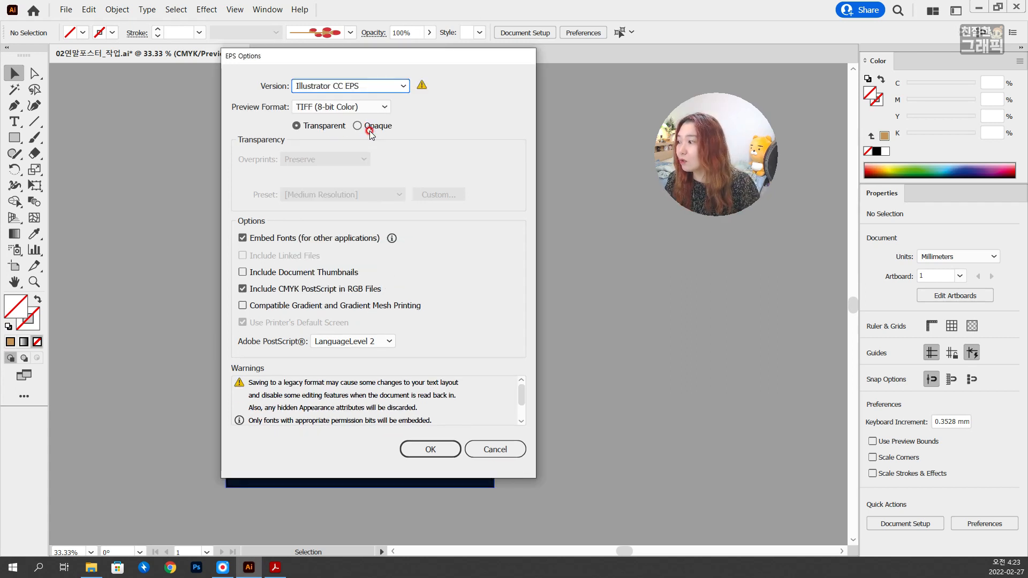
left_click(375, 126)
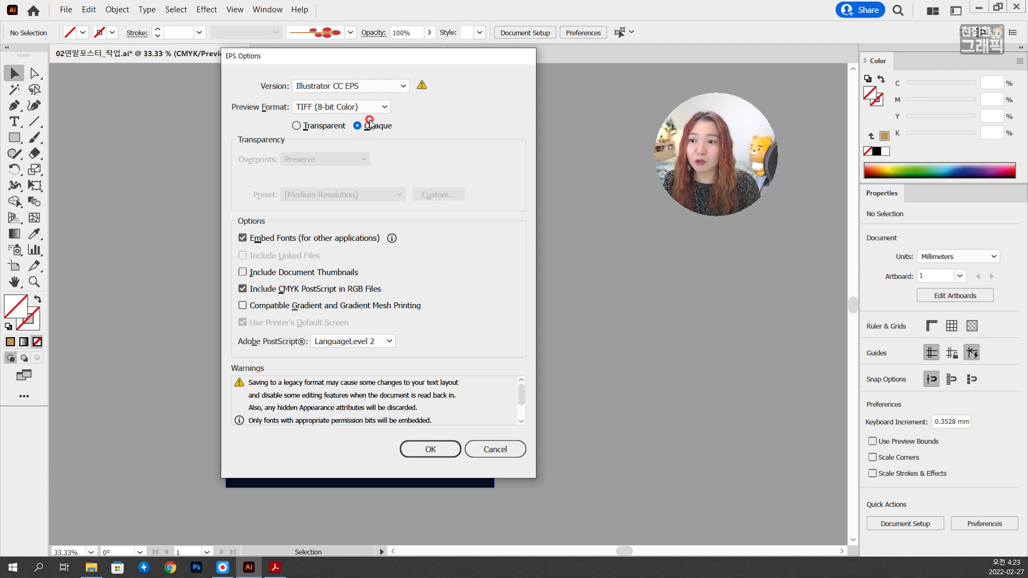
left_click(428, 448)
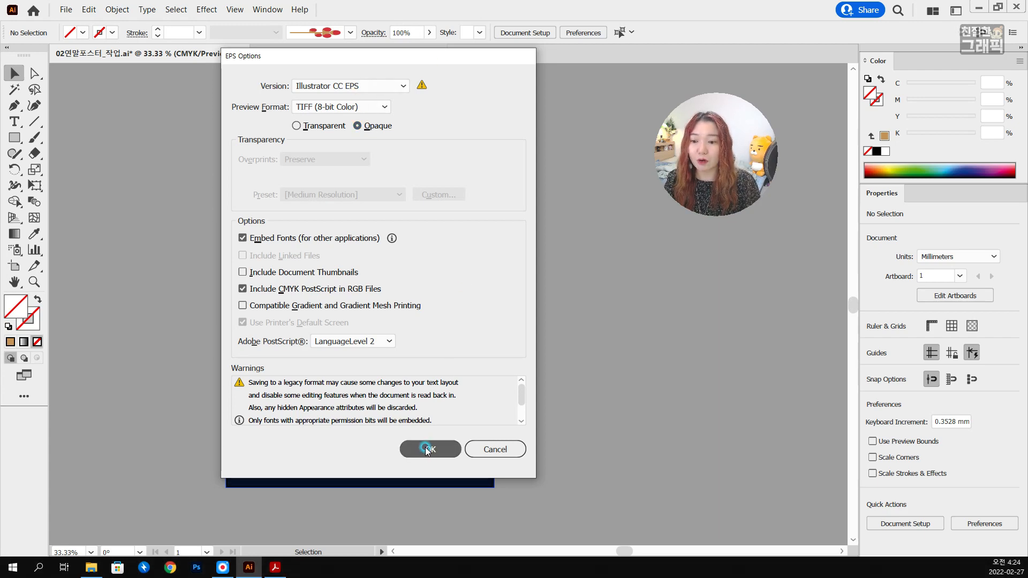
left_click(583, 303)
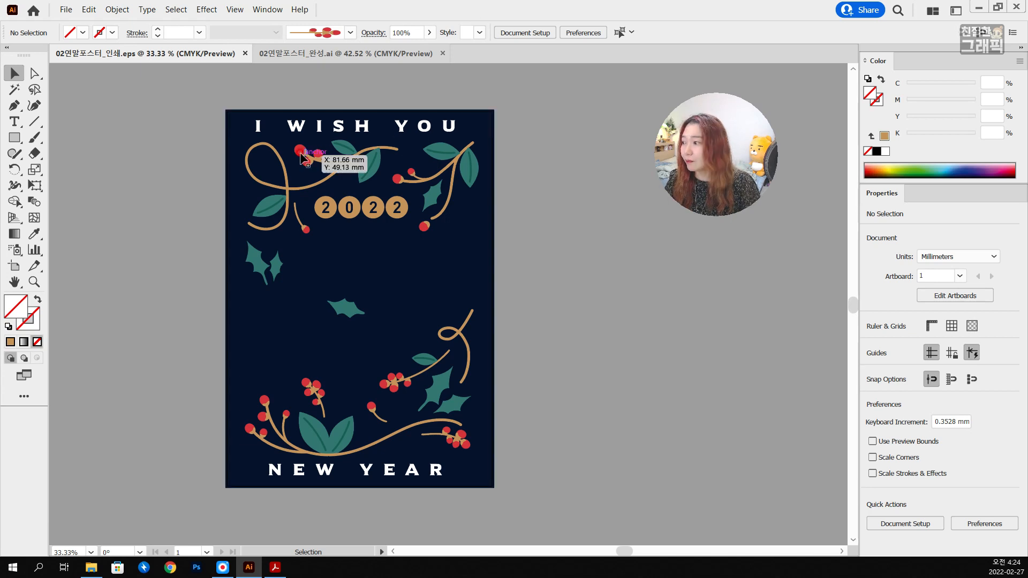
Step: Select the poster's text, 2022 badges, leaves and branches, leaving out the invisible "Merry Bright" lettering
left_click_drag(529, 233, 529, 233)
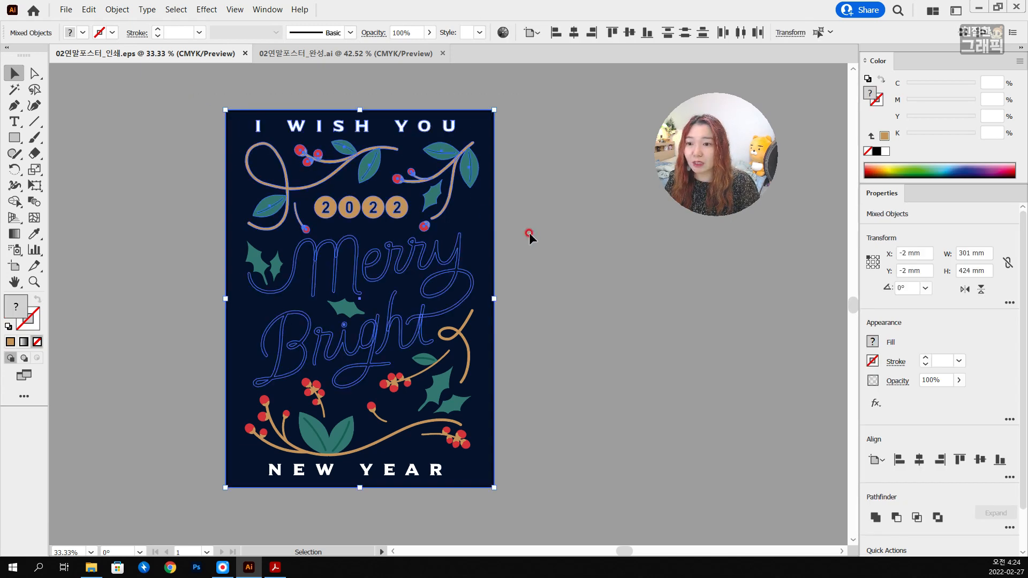
left_click(529, 234)
left_click_drag(204, 93, 532, 233)
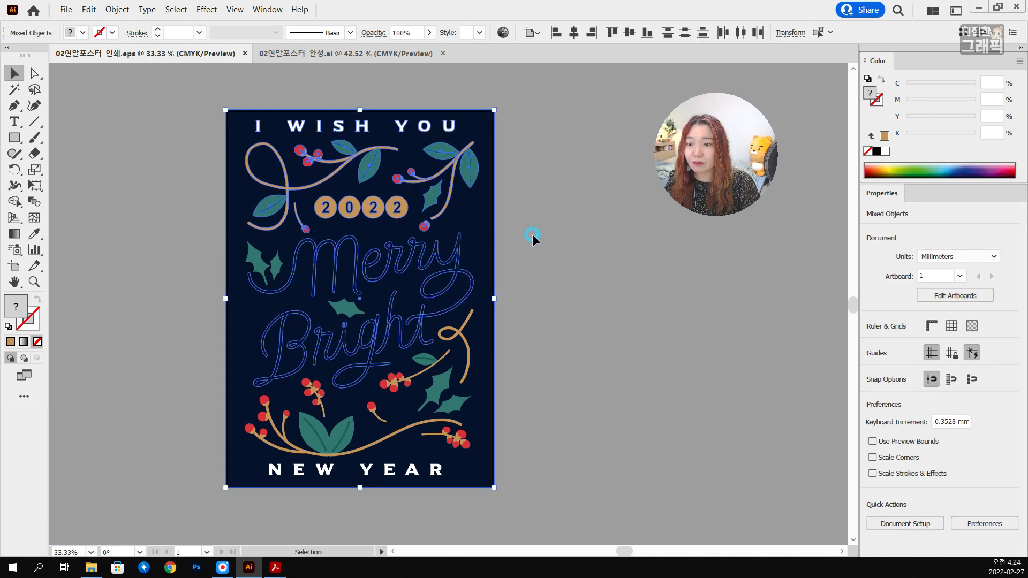
left_click(451, 258, "shift")
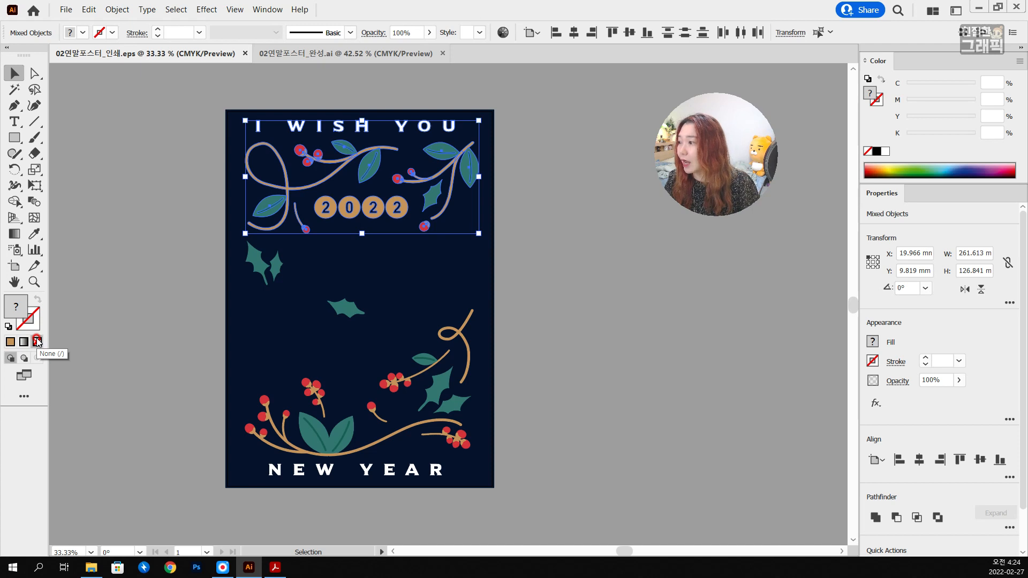
left_click(266, 263, "shift")
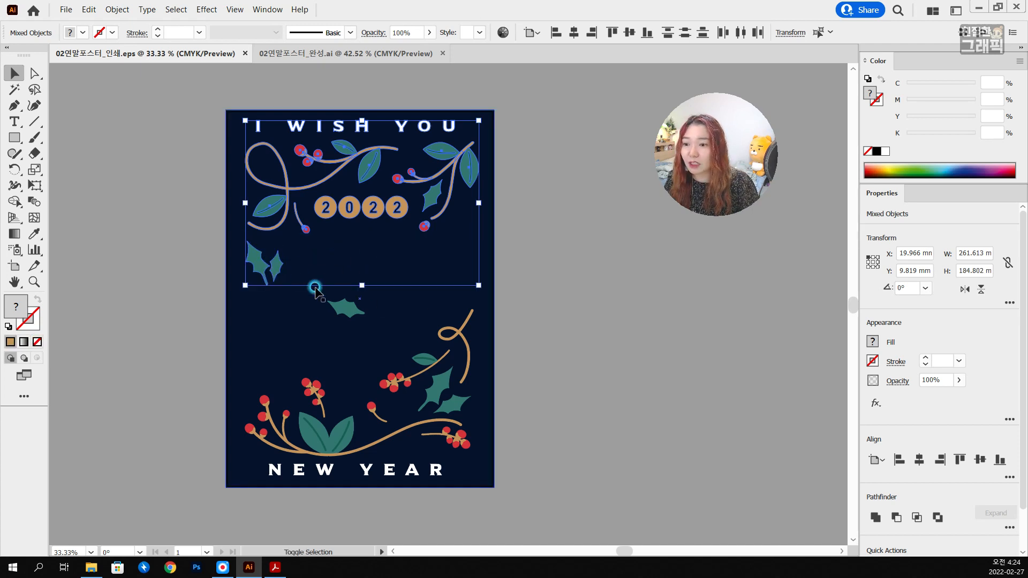
left_click(340, 306, "shift")
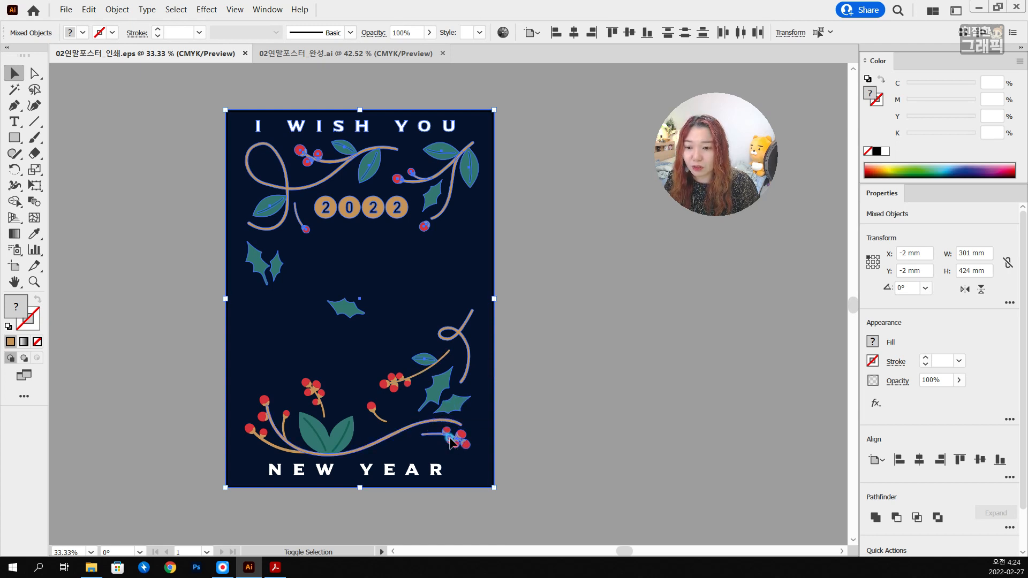
left_click(340, 428, "shift")
left_click(316, 427, "shift")
left_click(316, 383, "shift")
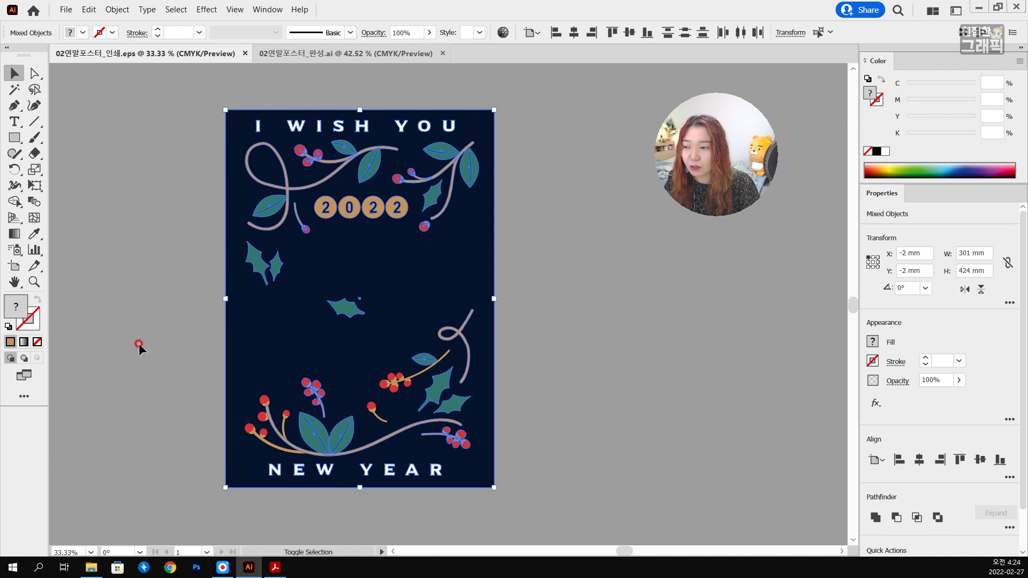
Step: Try to delete the selected text and ornaments, and undo the deletion
key("Delete")
key("ctrl+z")
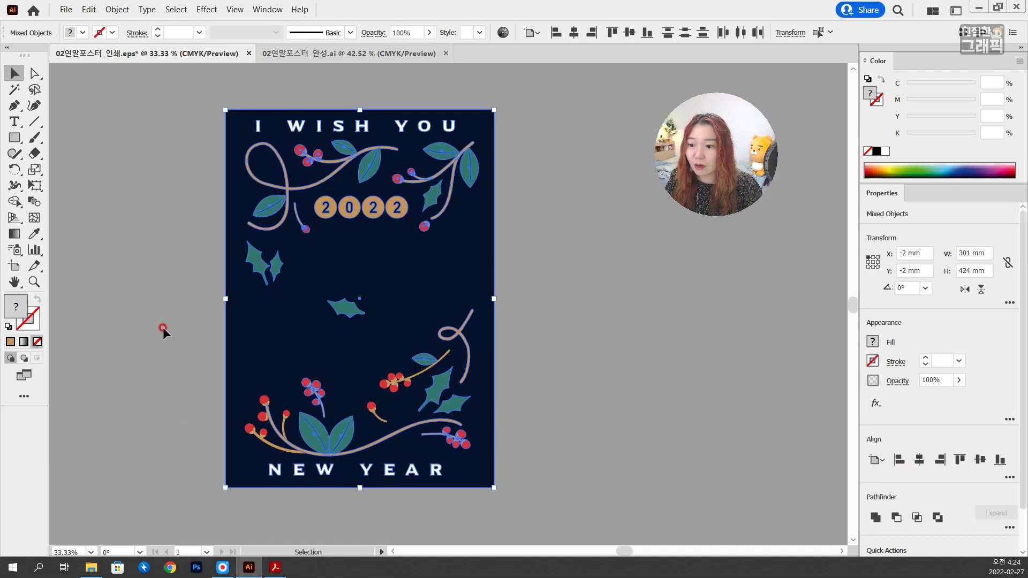
left_click(351, 326, "shift")
key("Delete")
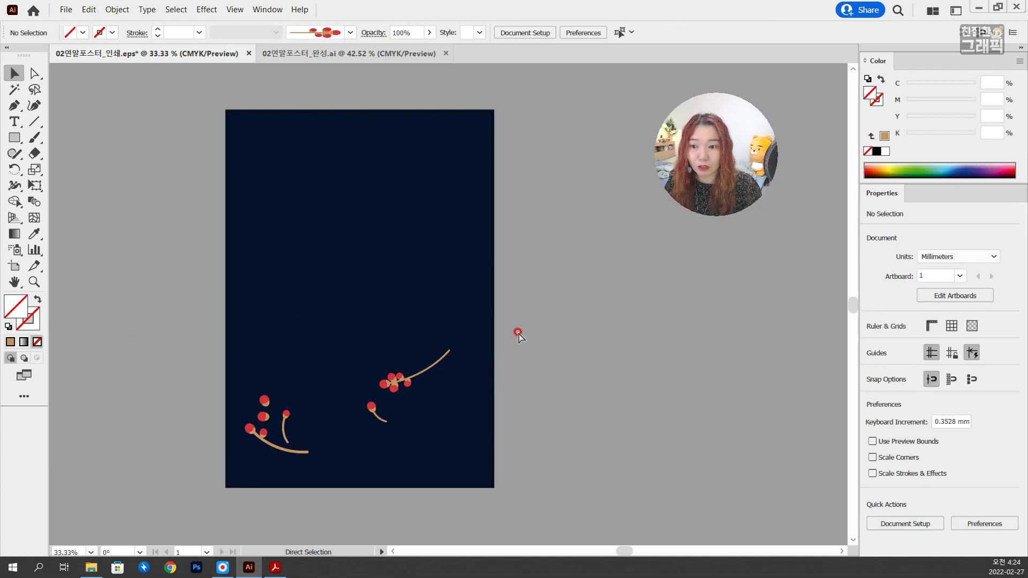
key("ctrl+z")
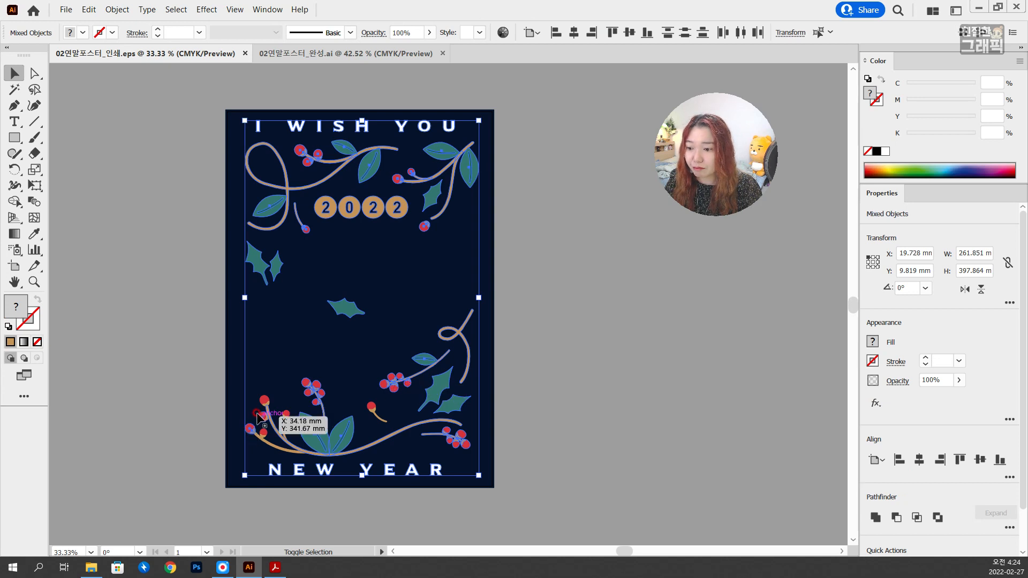
Step: Add the berries at the poster's lower left to the selection without the background, and delete the selected text and ornaments
left_click(255, 419, "shift")
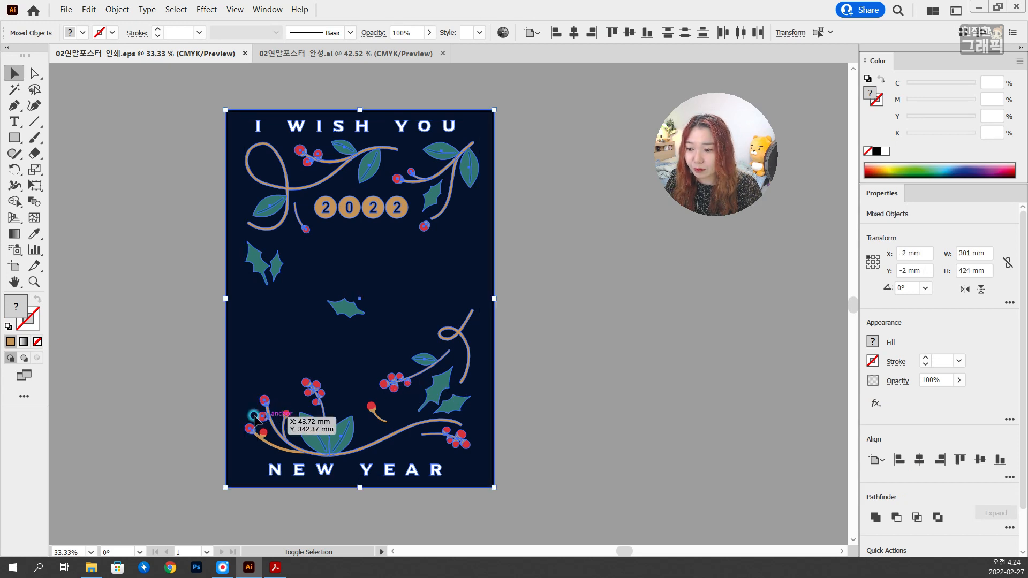
left_click(257, 428, "shift")
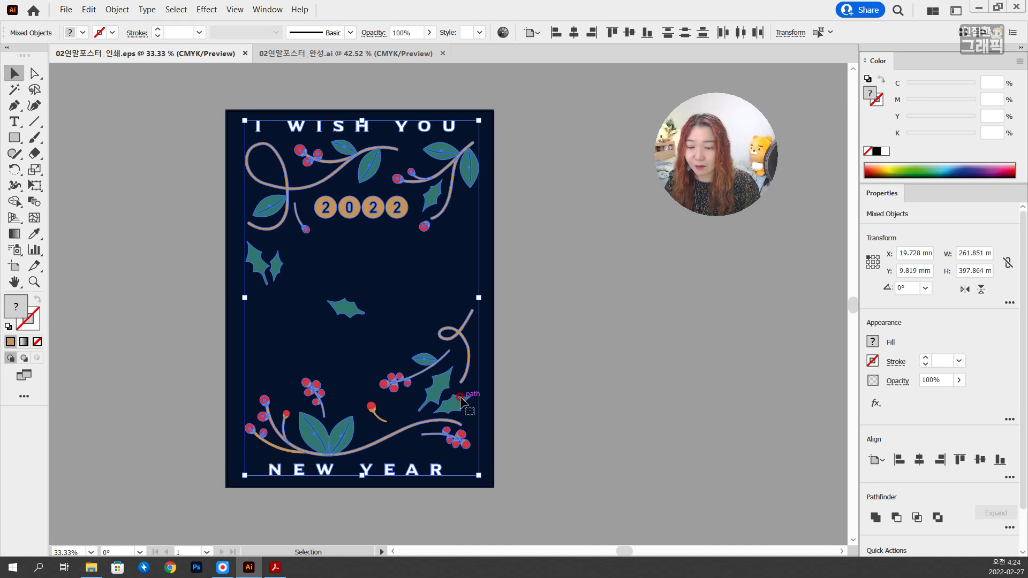
key("Delete")
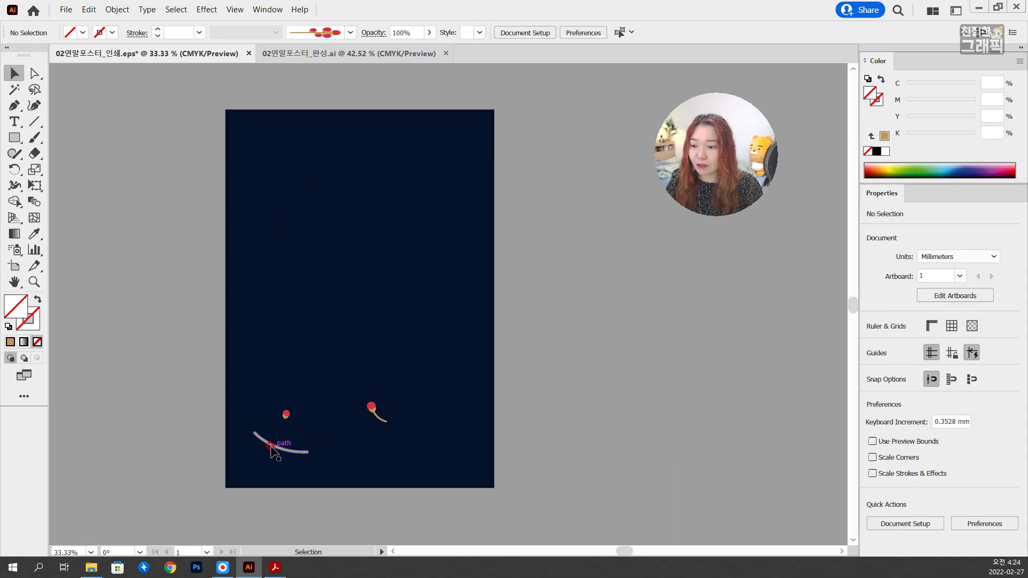
Step: Delete the leftover curved stem, the two remaining berries and the short stem in the lower part of the poster
left_click(273, 450)
left_click(286, 414, "shift")
left_click(371, 408, "shift")
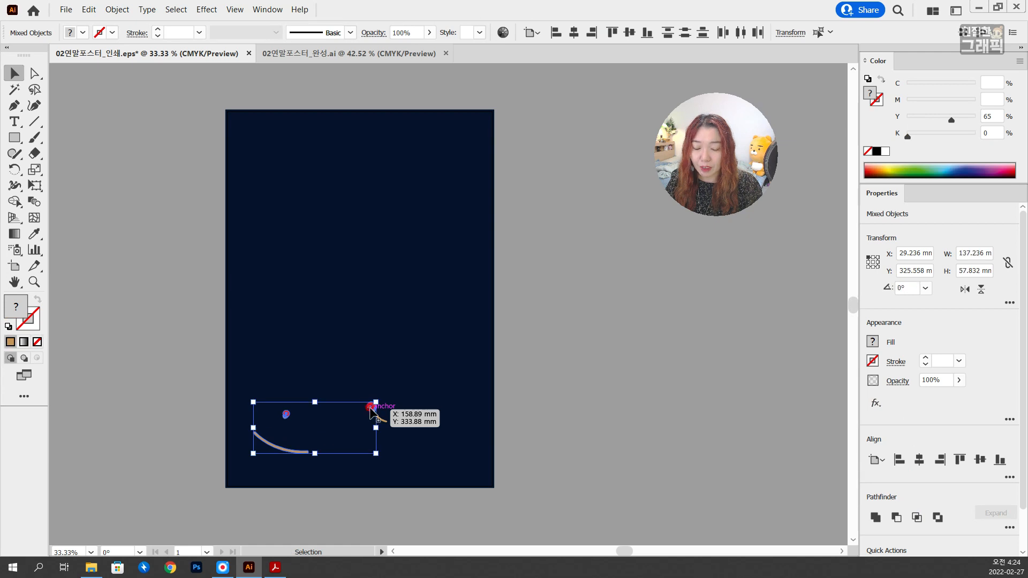
key("Delete")
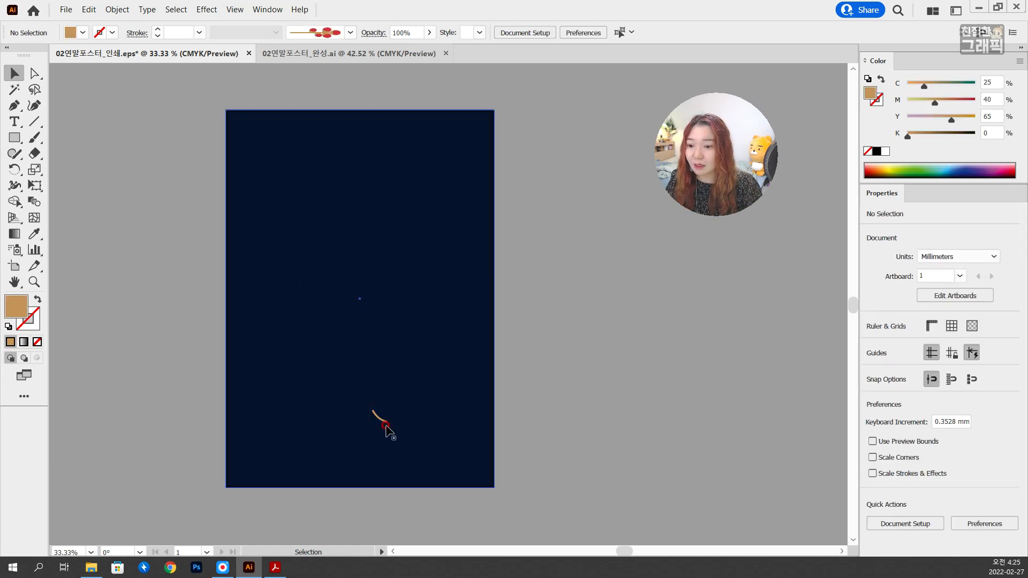
left_click(383, 422)
key("Delete")
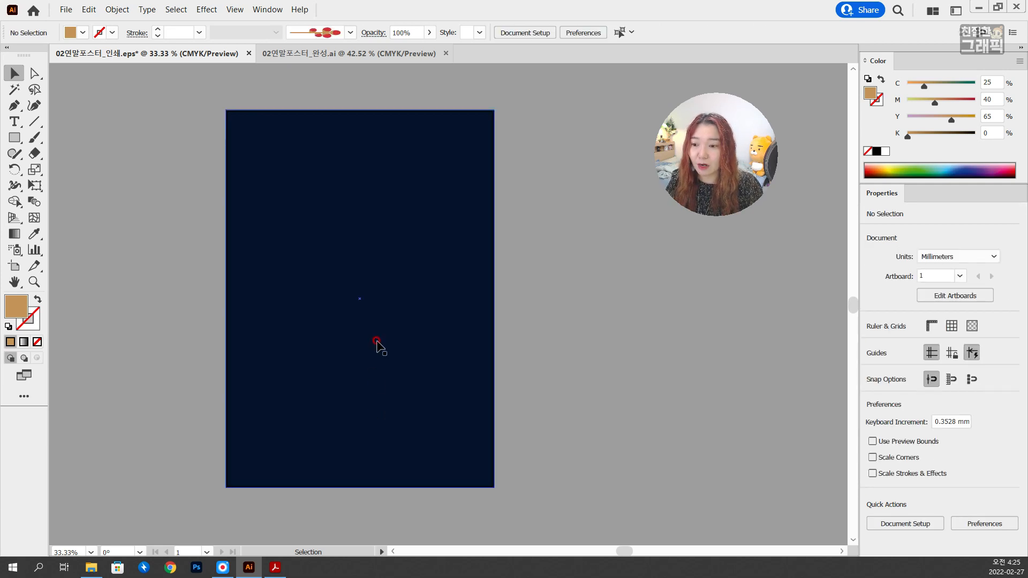
Step: Fill the invisible "Merry Bright" lettering with black at K 100 and C, M and Y 0, and deselect it
left_click(379, 351)
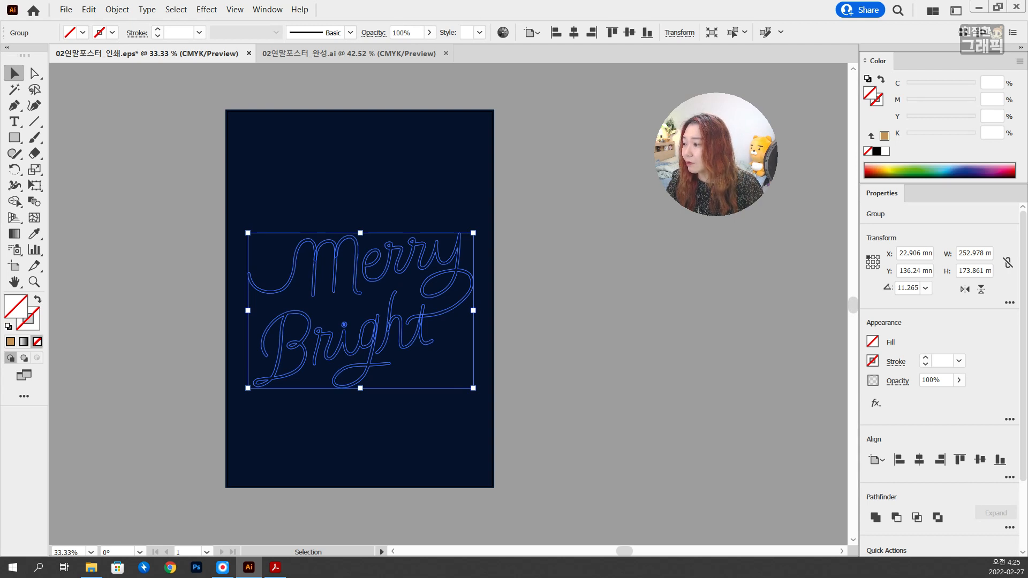
left_click(877, 152)
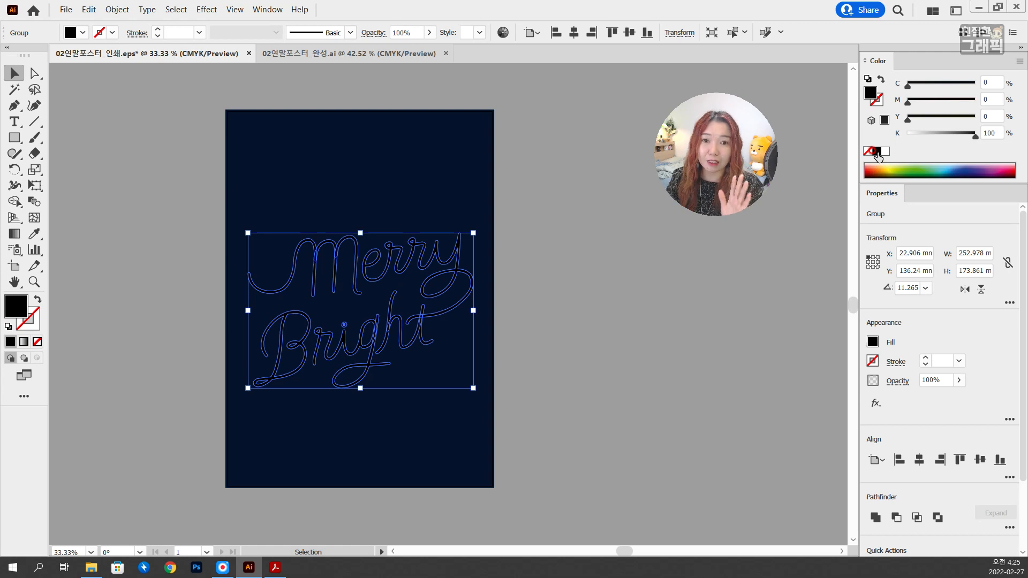
left_click(993, 82)
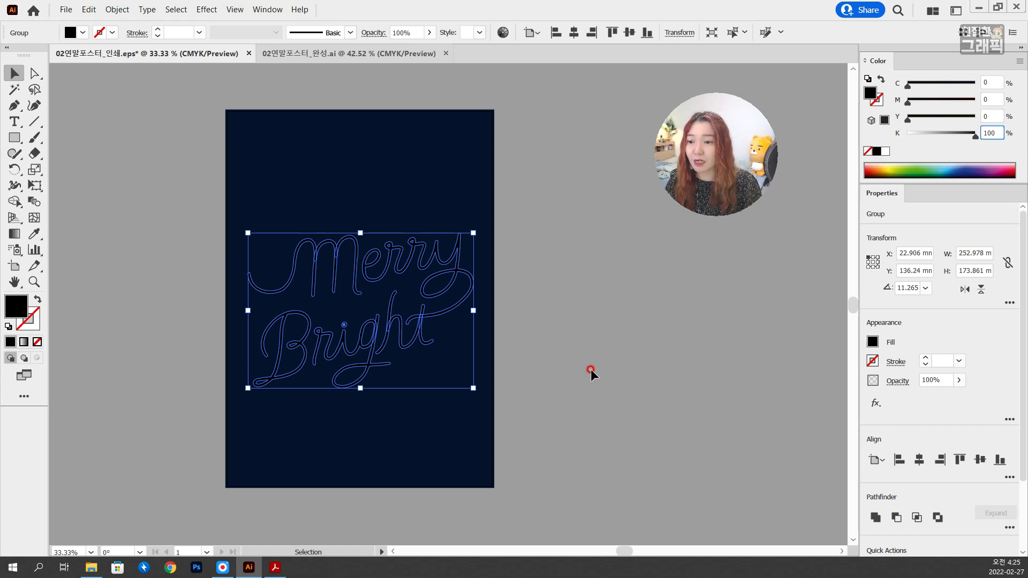
left_click(644, 363)
left_click(374, 283)
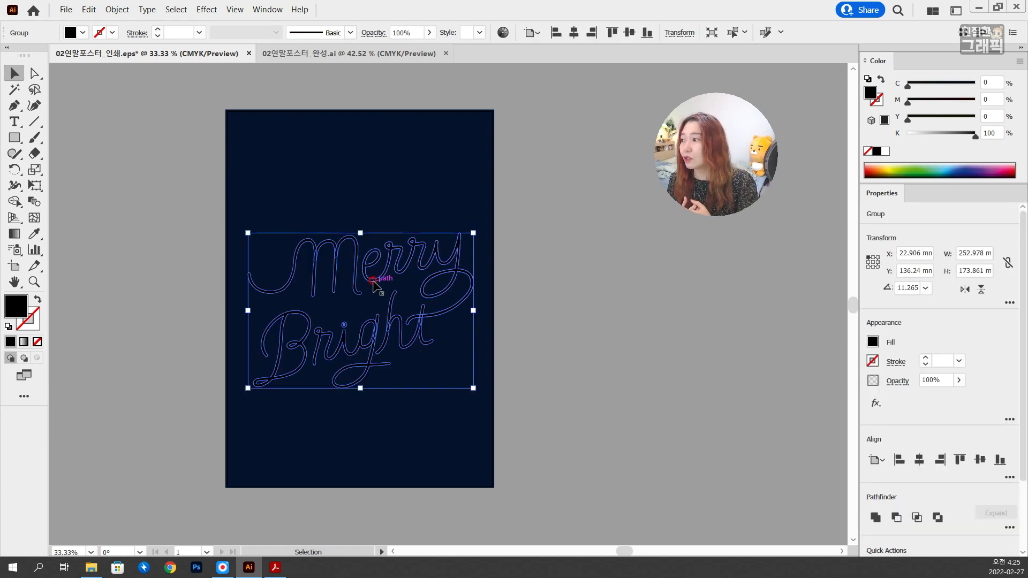
left_click(600, 206)
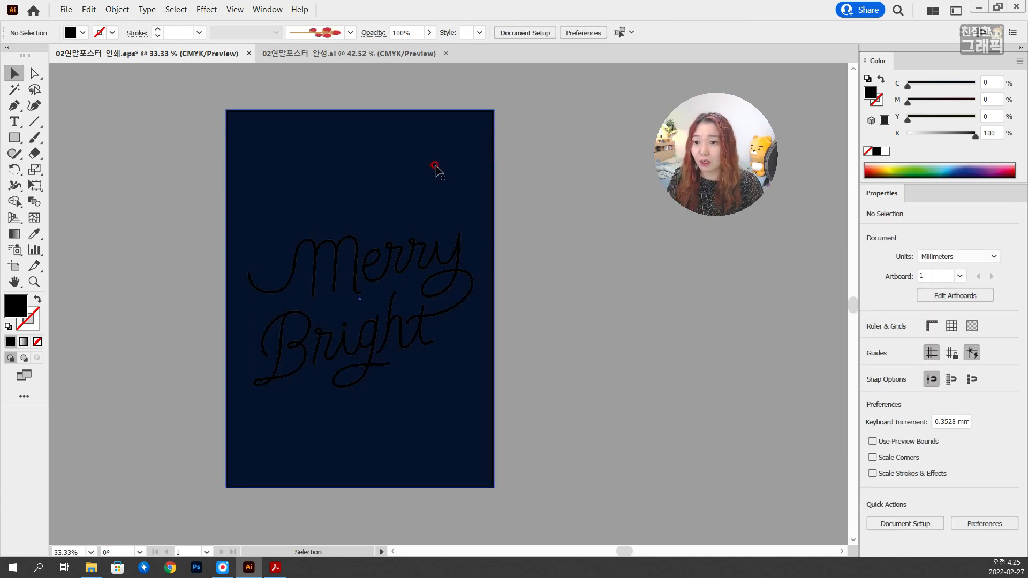
Step: Delete the navy background rectangle behind the "Merry Bright" lettering
left_click(433, 165)
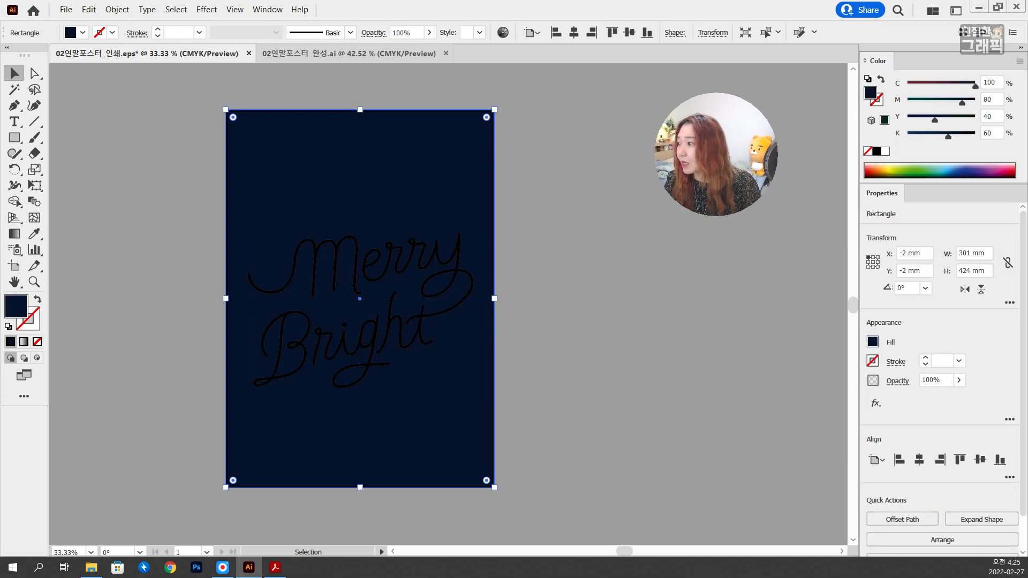
left_click(75, 287)
left_click(261, 168)
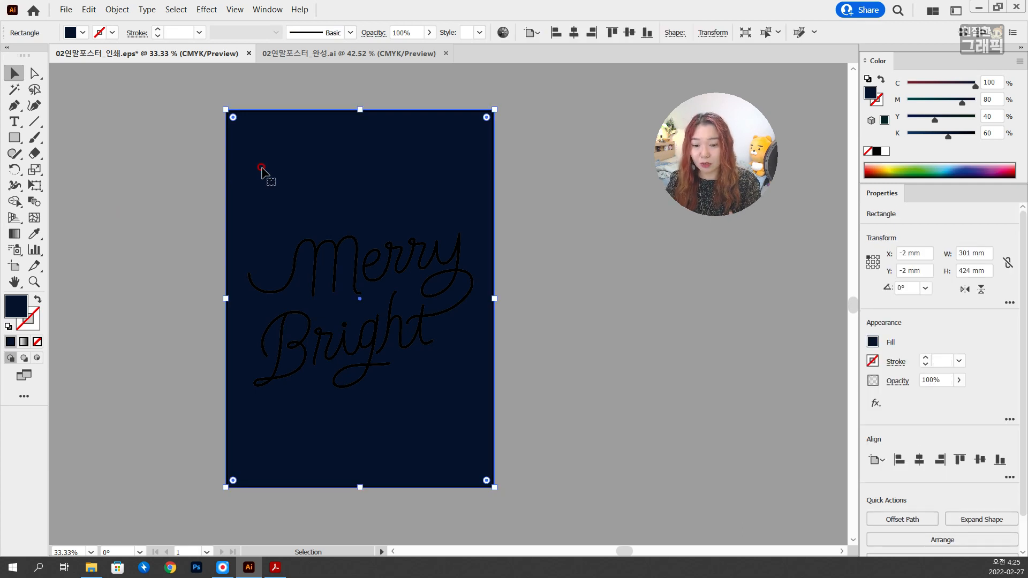
key("Delete")
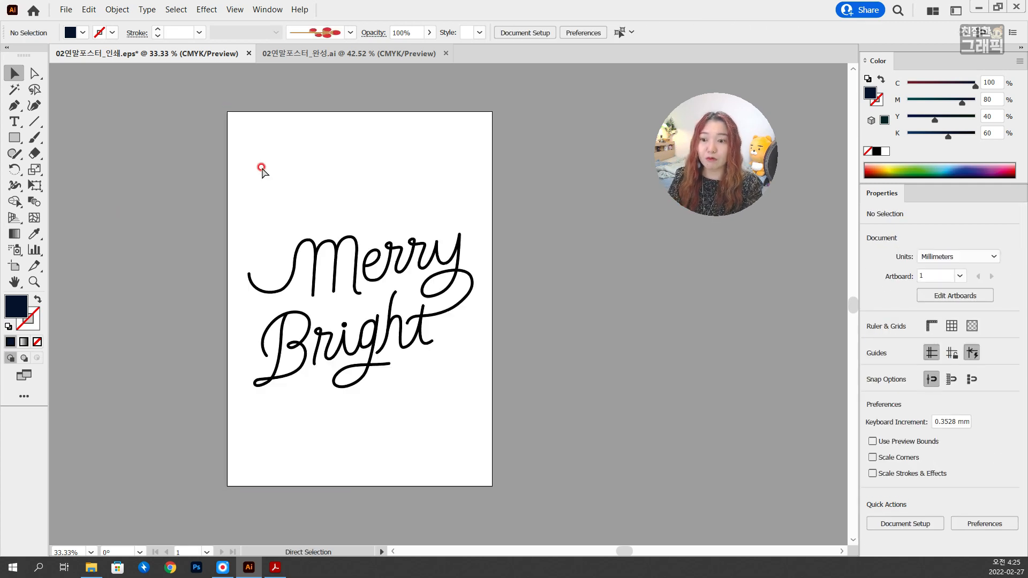
Step: Undo the deletion of the navy background rectangle, set its fill to None and deselect it
key("ctrl+z")
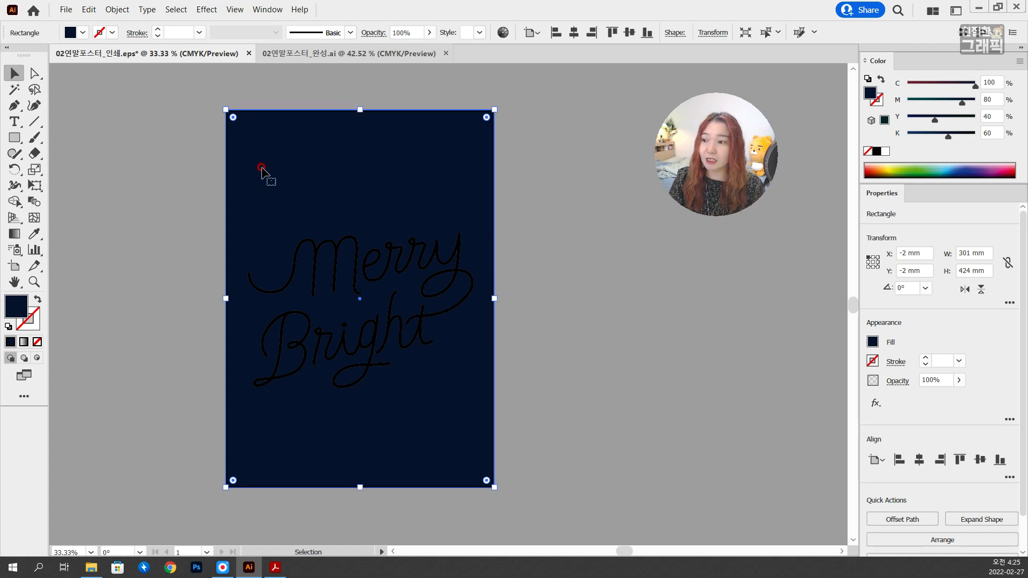
left_click(37, 342)
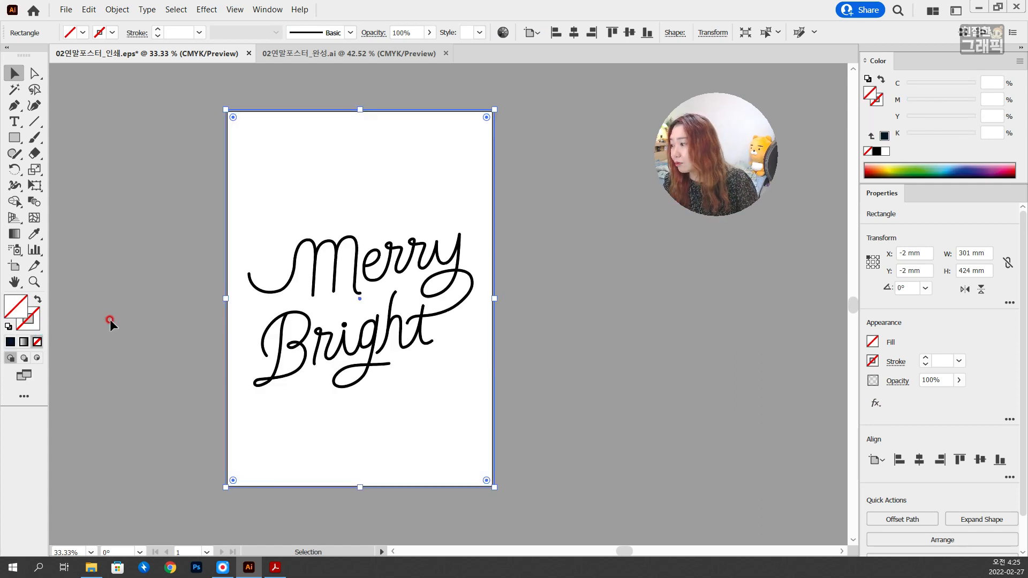
left_click(111, 319)
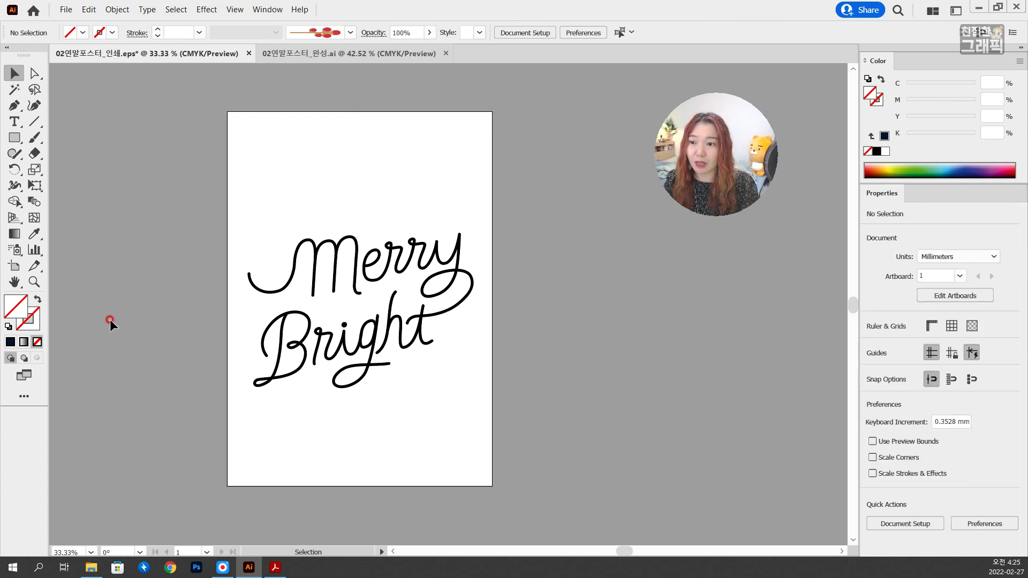
Step: Select the unfilled background rectangle and the "Merry Bright" lettering in turn to check both objects, and clear the selection
left_click(226, 140)
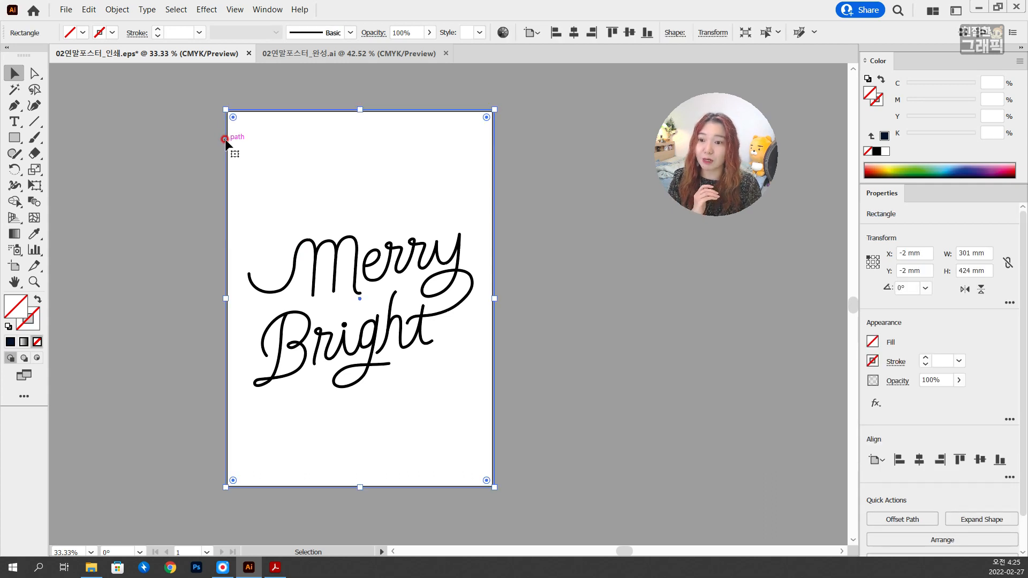
left_click(364, 260)
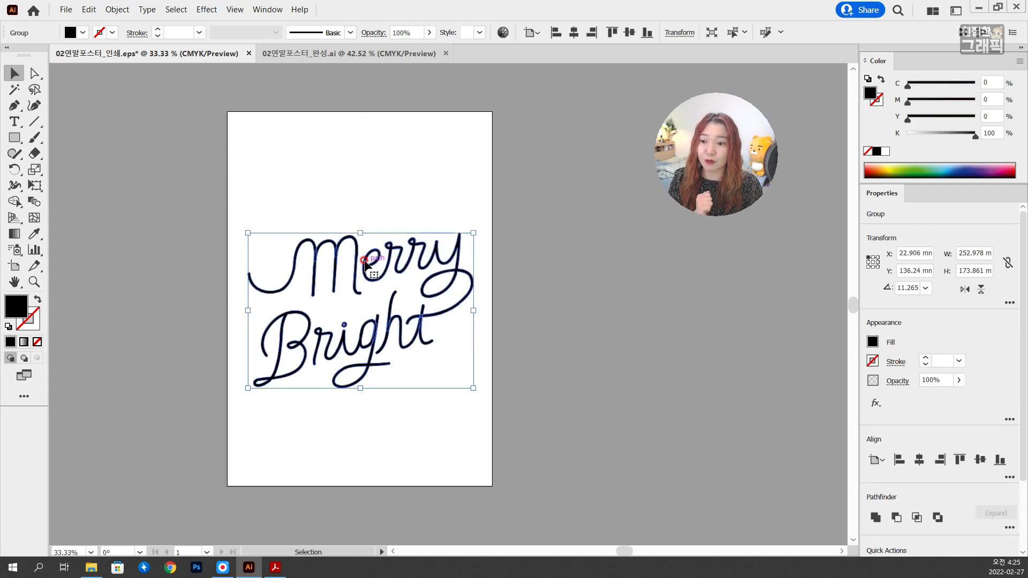
left_click(503, 254)
left_click(493, 224)
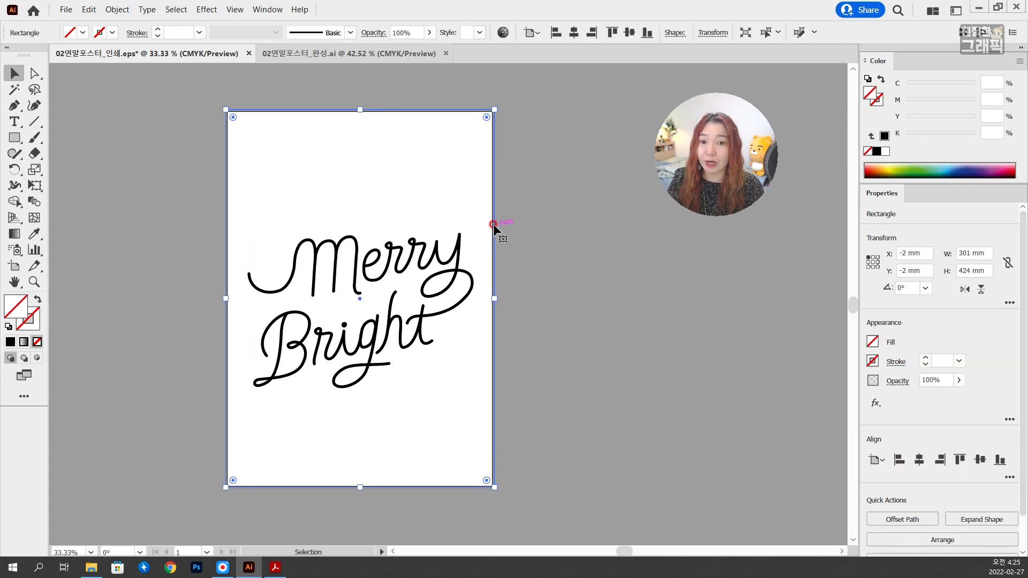
left_click(555, 250)
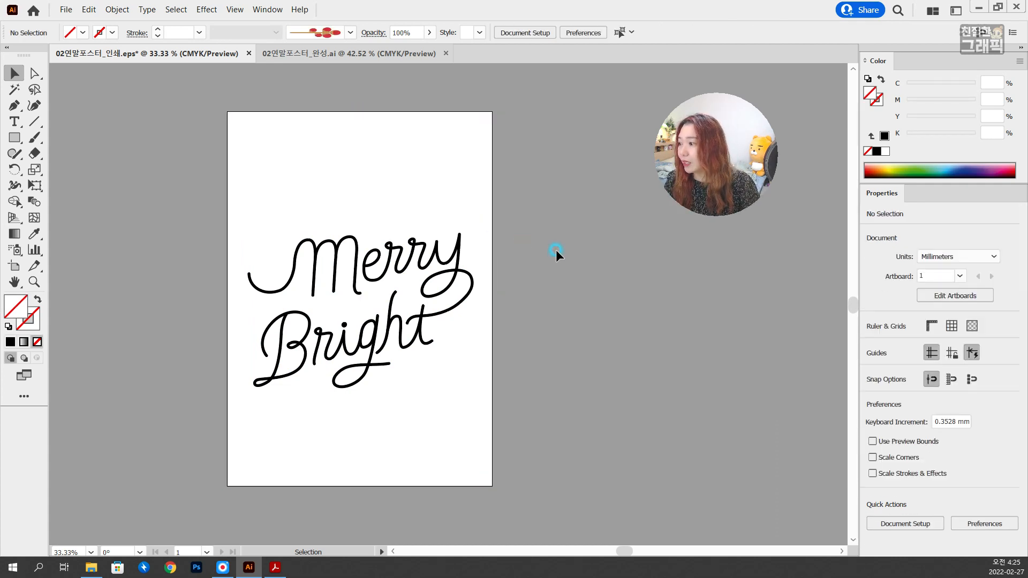
Step: Save the lettering artwork on the computer as an Illustrator EPS named 02연말포스터_박, replacing the existing file
left_click(66, 10)
left_click(80, 121)
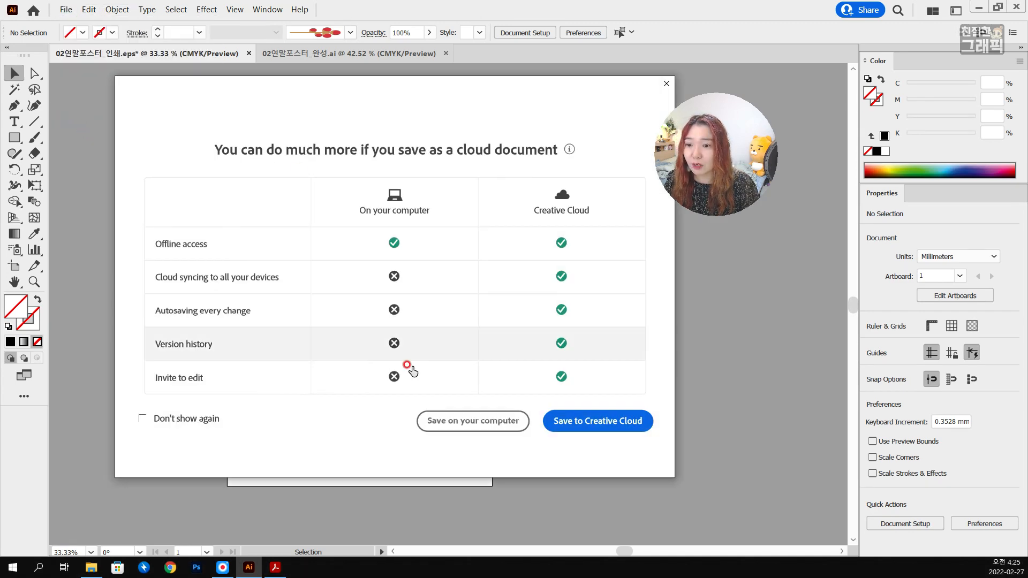
left_click(463, 420)
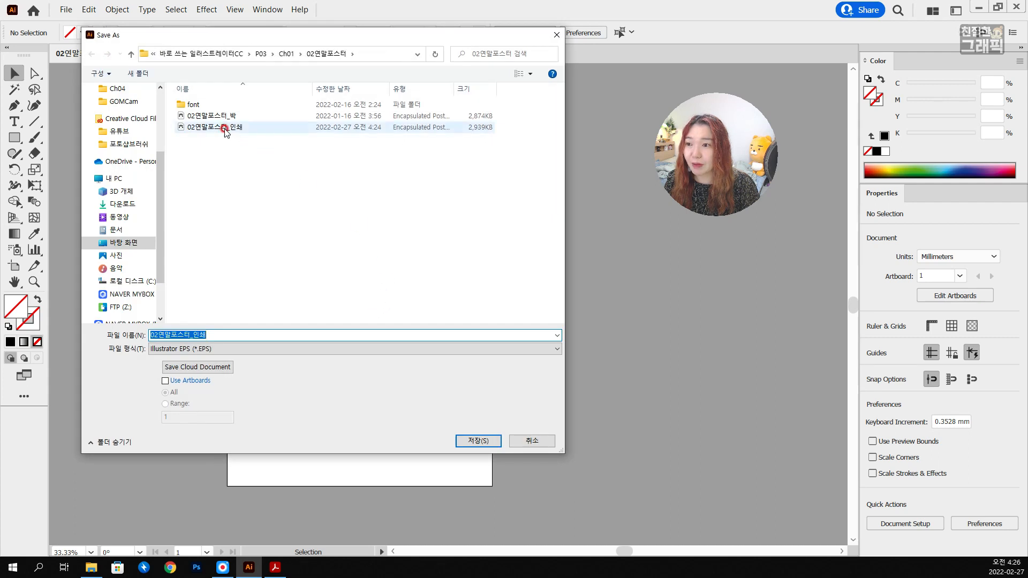
left_click(212, 117)
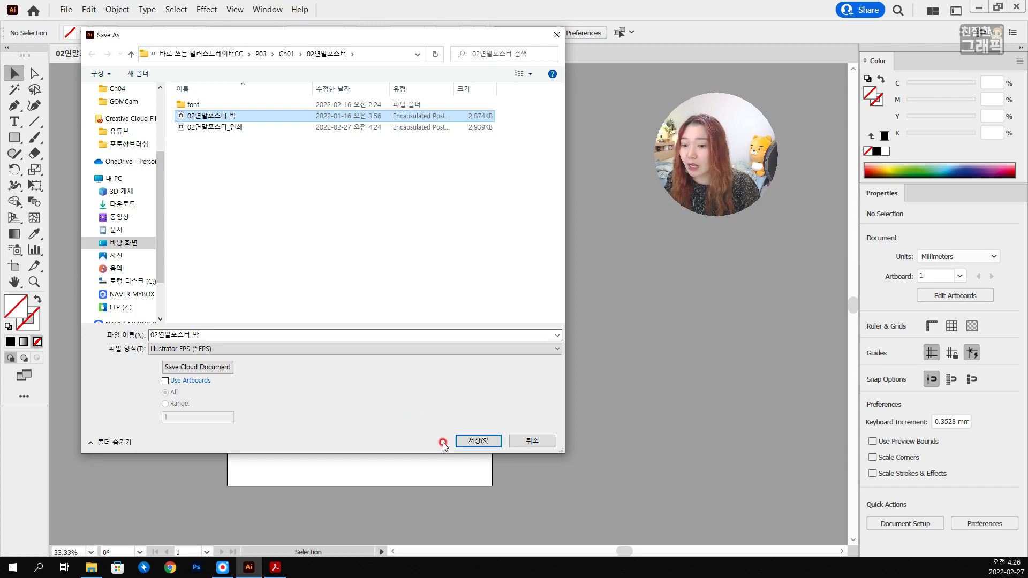
left_click(481, 441)
left_click(551, 327)
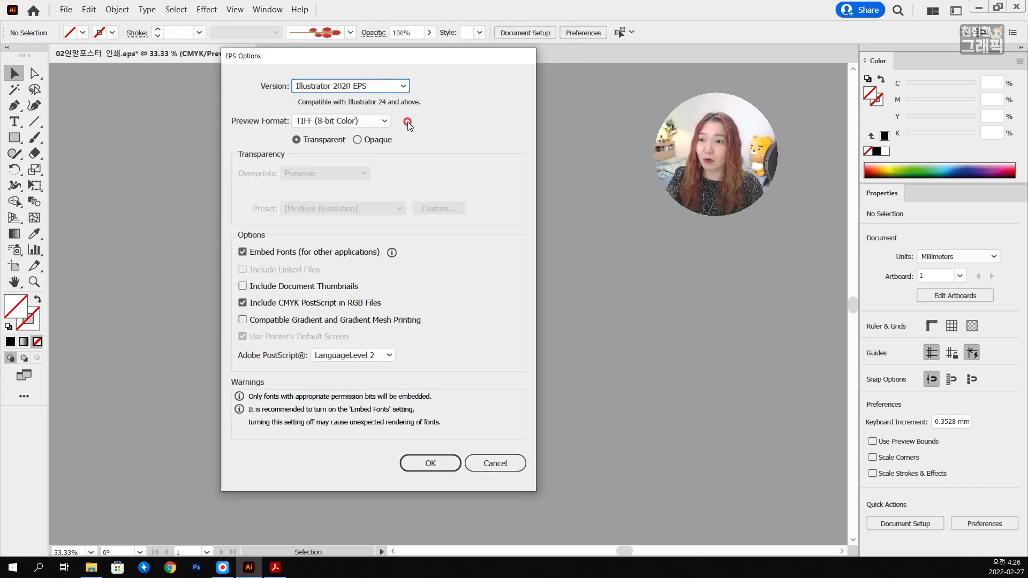
Step: Set the EPS version to Illustrator CC EPS with an opaque preview, and complete the save
left_click(372, 87)
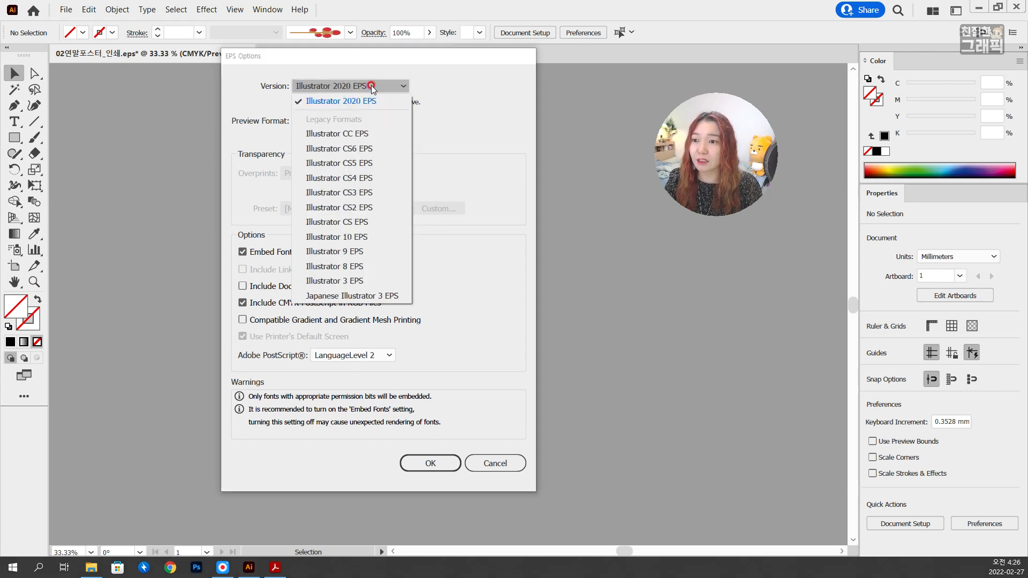
left_click(368, 134)
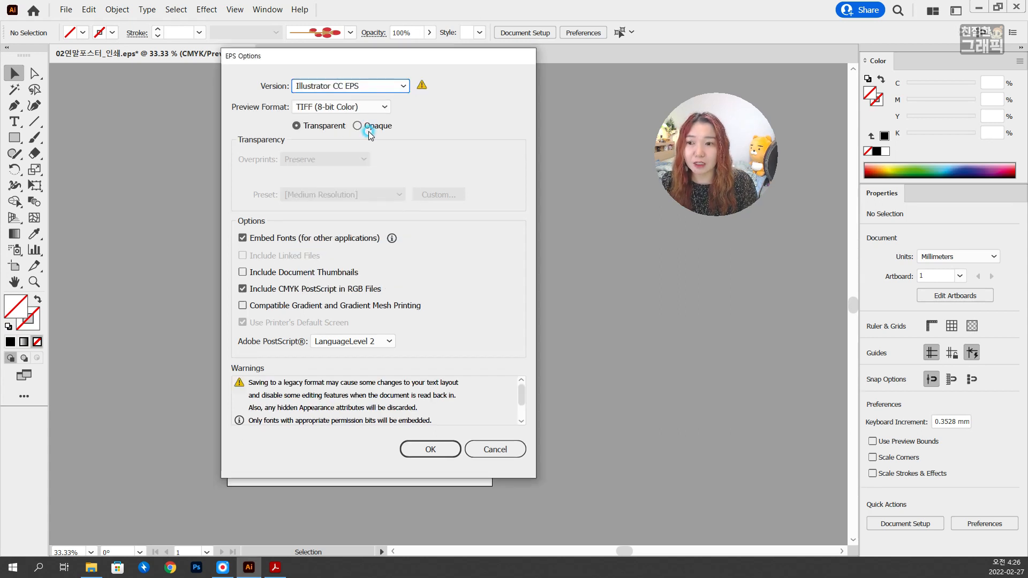
left_click(378, 86)
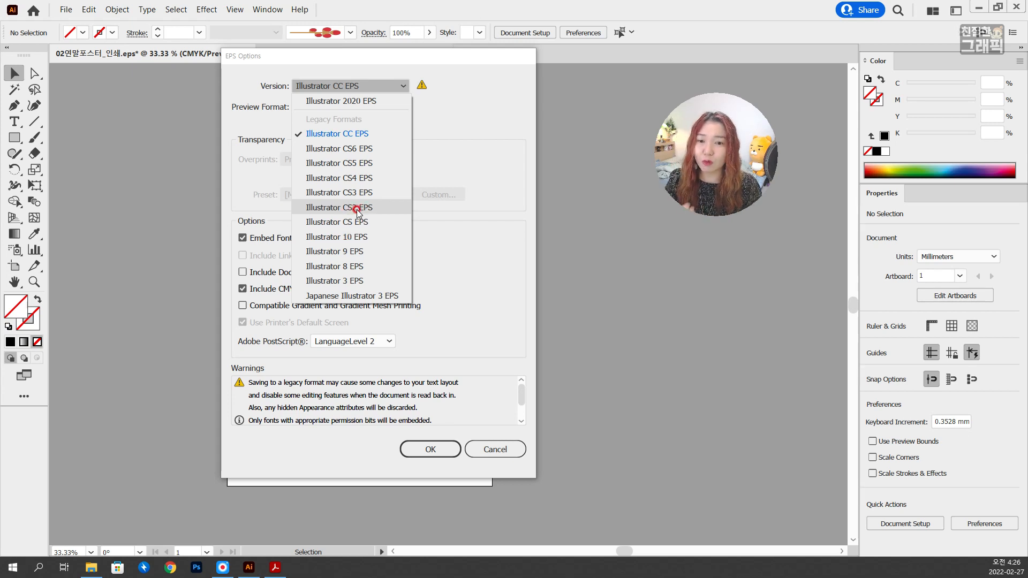
left_click(357, 138)
left_click(355, 87)
left_click(355, 132)
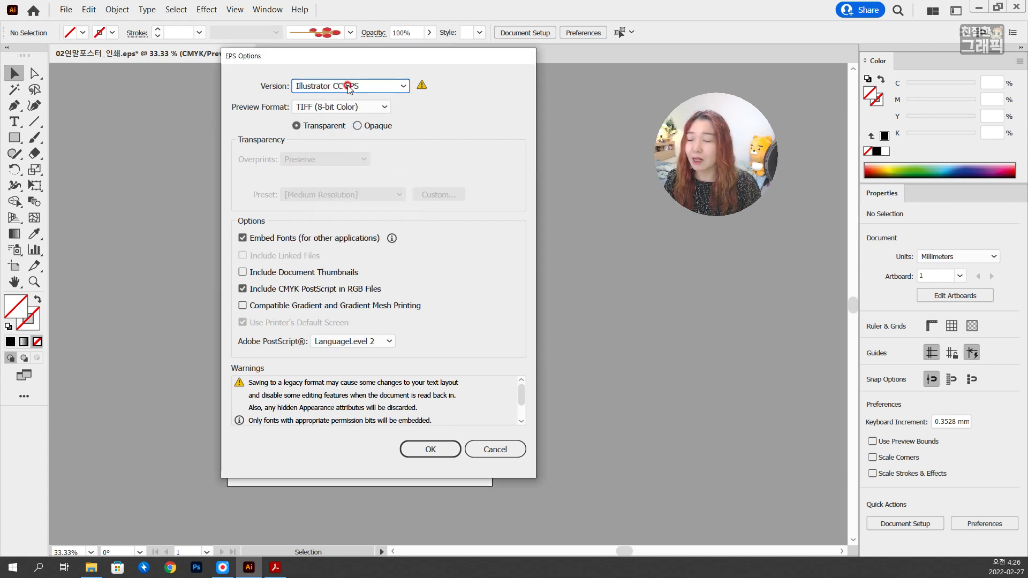
left_click(376, 126)
left_click(447, 454)
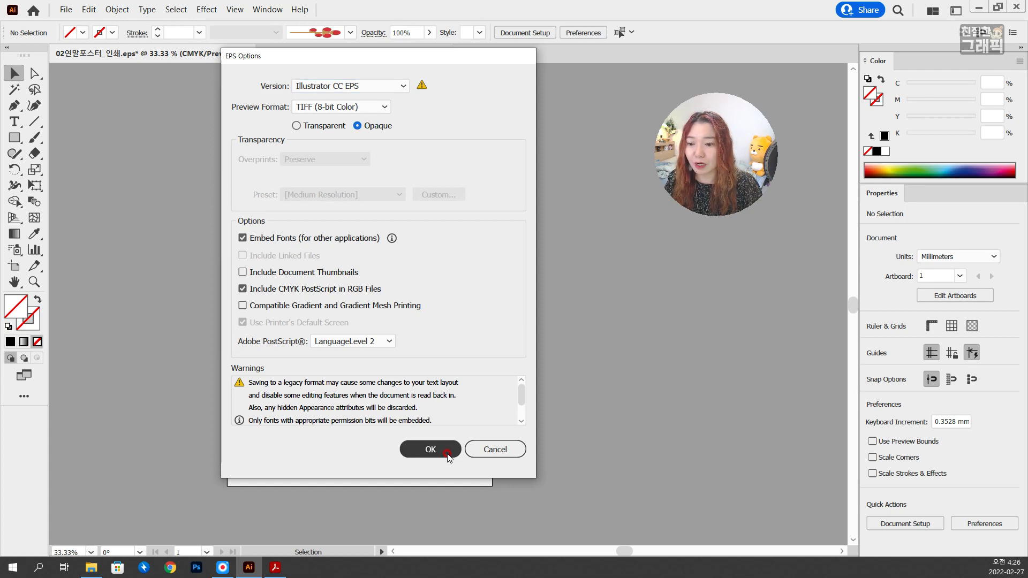
left_click(588, 306)
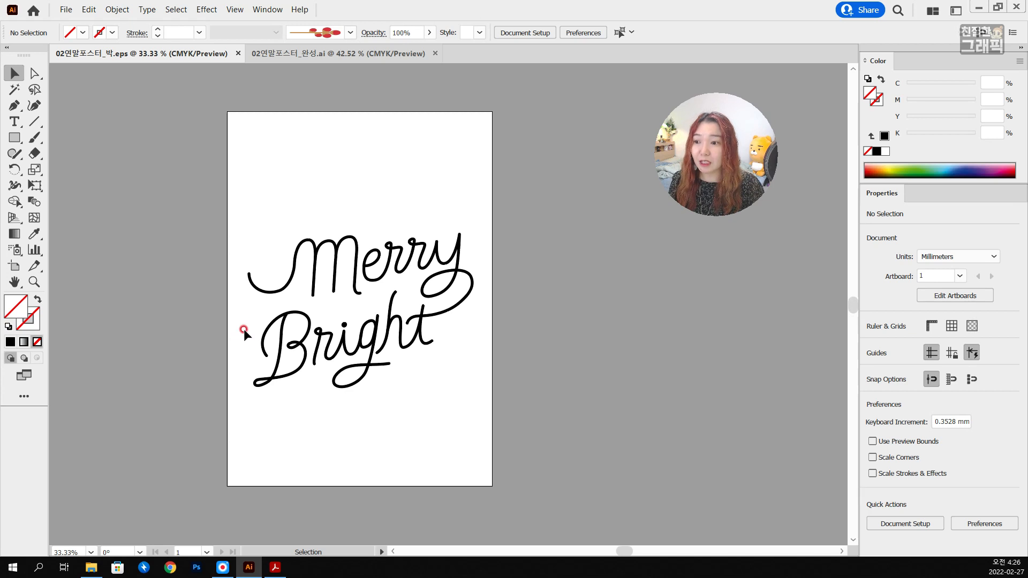
Step: Check the unfilled rectangle and the black lettering in the foil file, and close that document
left_click(230, 221)
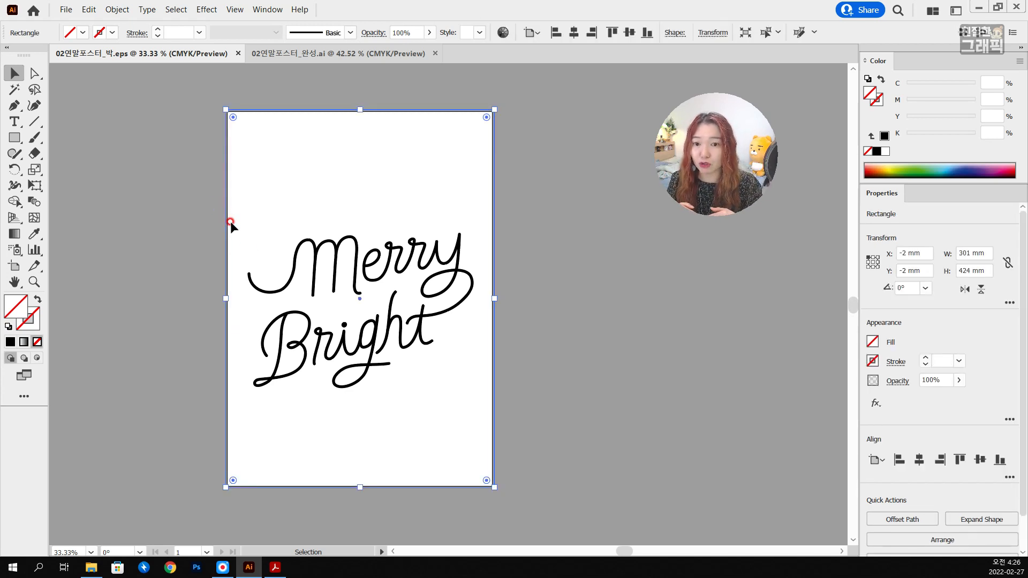
left_click(321, 246)
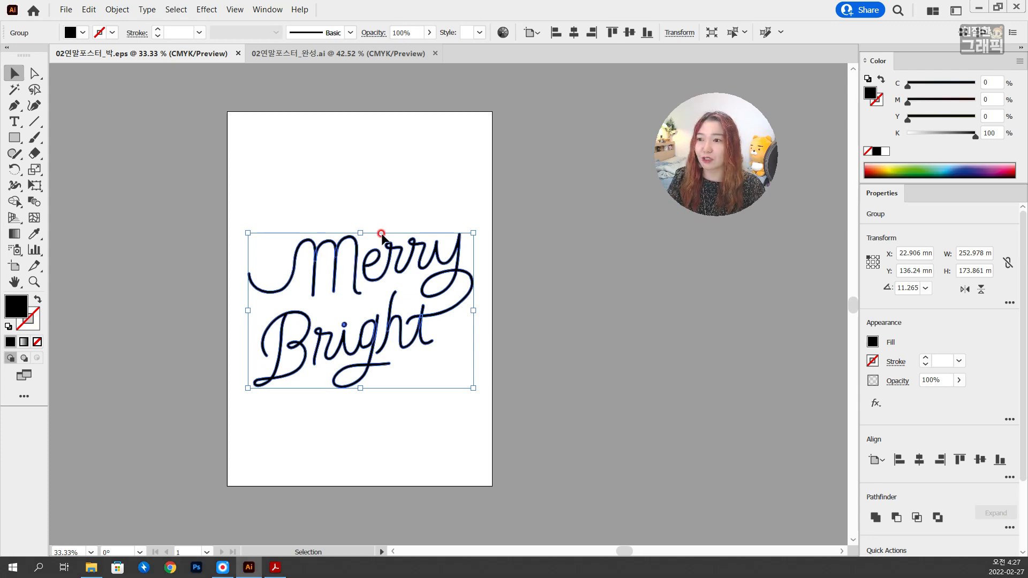
left_click(521, 243)
key("ctrl+w")
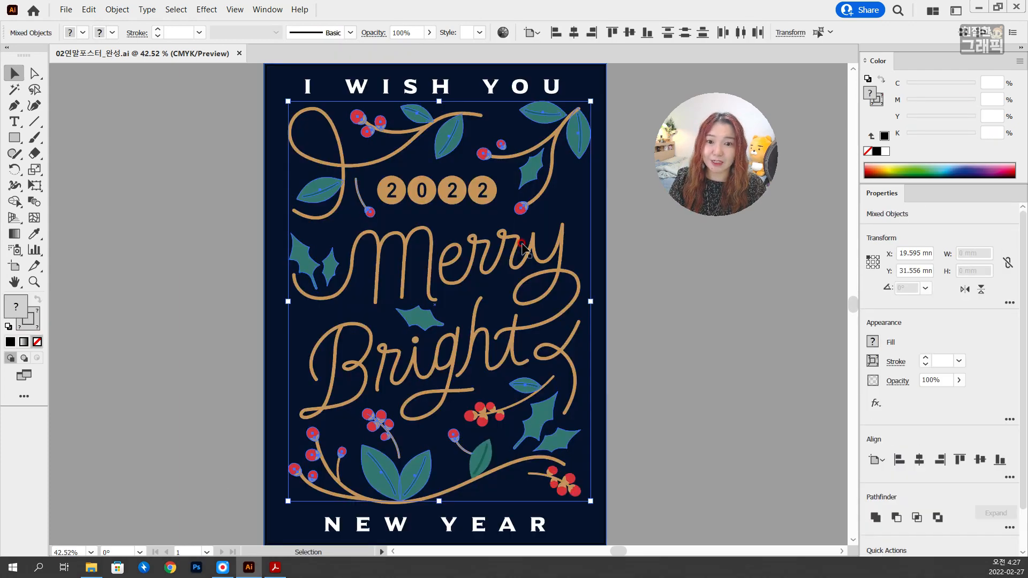